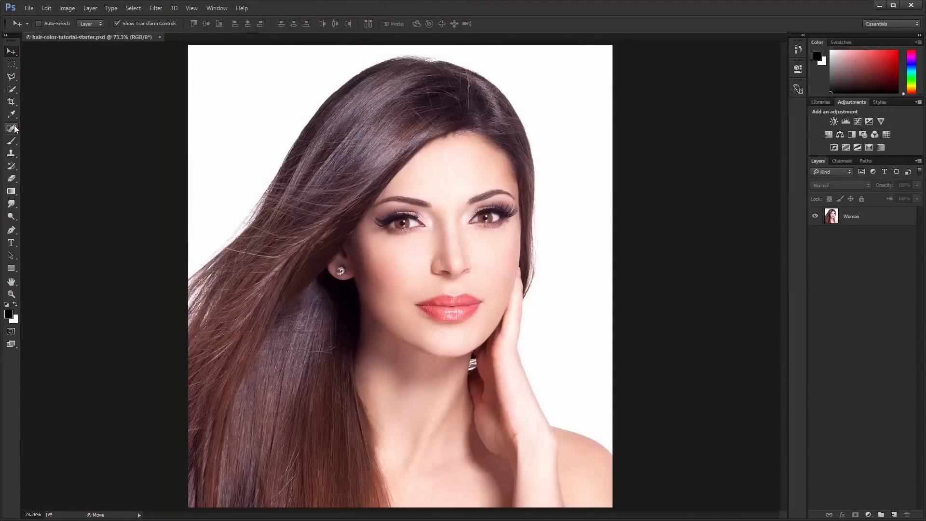
- Select the long hair and crown on the Woman layer with an enlarged Quick Selection brush
left_click(12, 90)
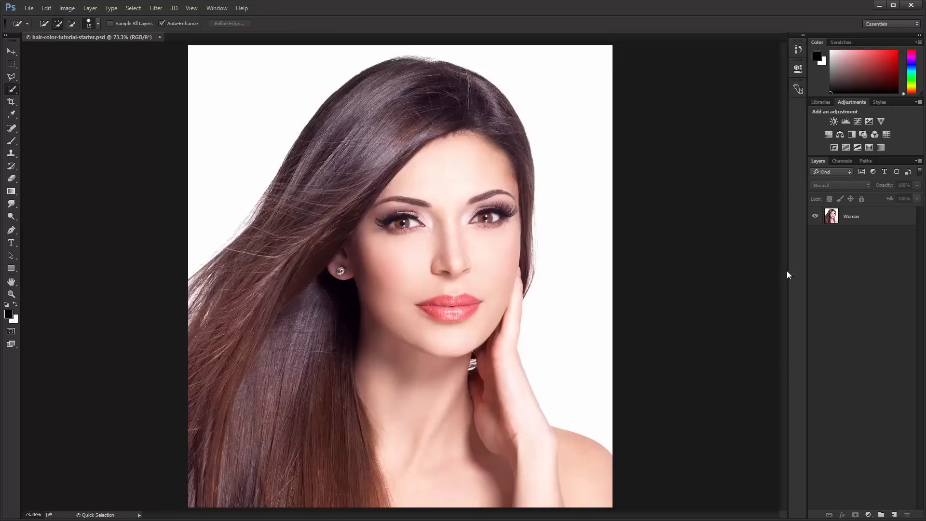
left_click(866, 227)
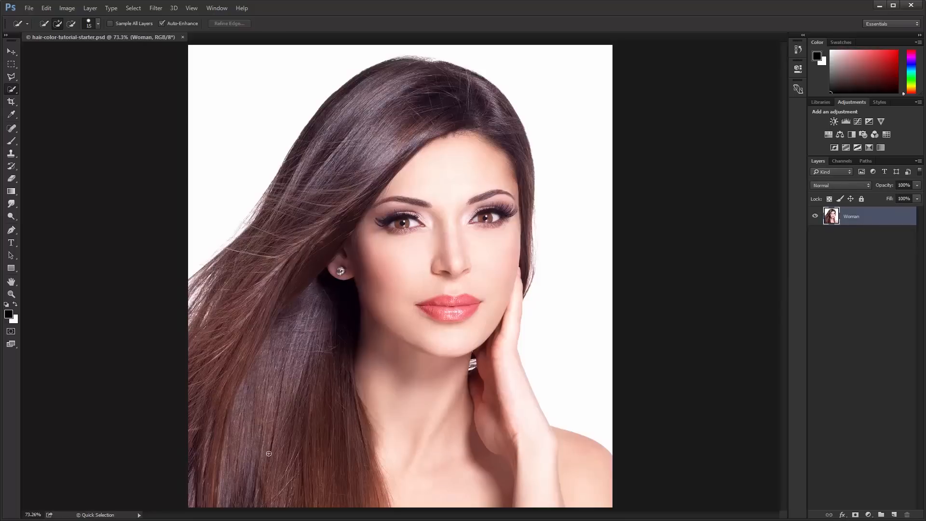
left_click(286, 350)
left_click(282, 311)
key("bracketright")
key("bracketright")
key("bracketright")
key("bracketright")
key("bracketright")
key("bracketright")
key("bracketright")
key("bracketright")
key("bracketright")
key("bracketright")
key("bracketright")
key("bracketright")
key("bracketright")
key("bracketright")
mouse_move(275, 306)
left_mouse_down()
mouse_move(253, 321)
mouse_move(204, 482)
mouse_move(298, 501)
mouse_move(346, 486)
mouse_move(312, 298)
mouse_move(227, 328)
mouse_move(220, 290)
mouse_move(290, 222)
left_mouse_up()
mouse_move(359, 148)
left_mouse_down()
mouse_move(296, 254)
mouse_move(303, 209)
mouse_move(323, 173)
mouse_move(286, 220)
mouse_move(356, 125)
mouse_move(330, 145)
mouse_move(392, 110)
mouse_move(324, 196)
mouse_move(356, 167)
mouse_move(325, 212)
mouse_move(377, 147)
mouse_move(358, 167)
mouse_move(429, 104)
mouse_move(376, 144)
left_mouse_up()
- Reduce the selection brush to 35 px and extend the selection over the hair strand on the hand side of the face
key("bracketleft")
key("bracketleft")
key("bracketleft")
key("bracketleft")
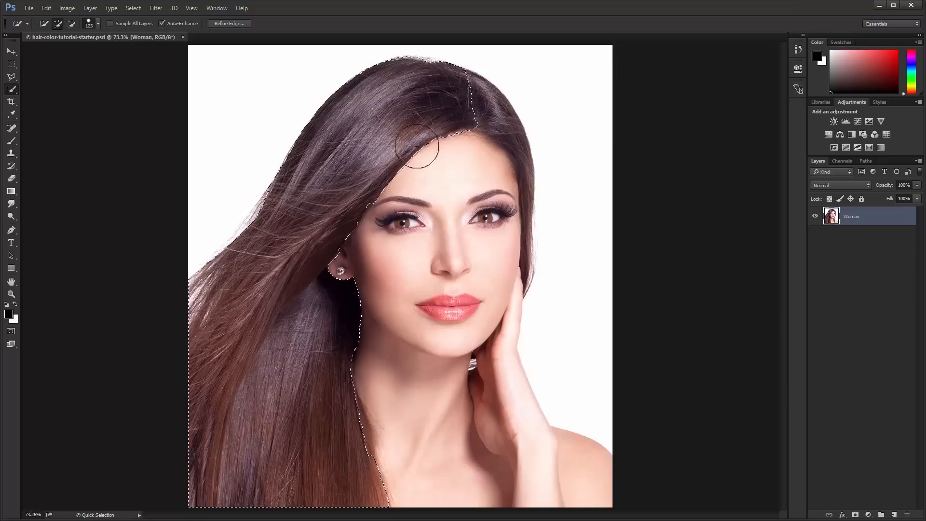
key("bracketleft")
key("bracketleft")
key("bracketleft")
key("bracketleft")
key("bracketleft")
key("bracketleft")
mouse_move(491, 103)
left_mouse_down()
mouse_move(512, 129)
mouse_move(500, 106)
mouse_move(514, 167)
mouse_move(502, 138)
mouse_move(524, 166)
mouse_move(525, 159)
mouse_move(528, 285)
mouse_move(542, 301)
left_mouse_up()
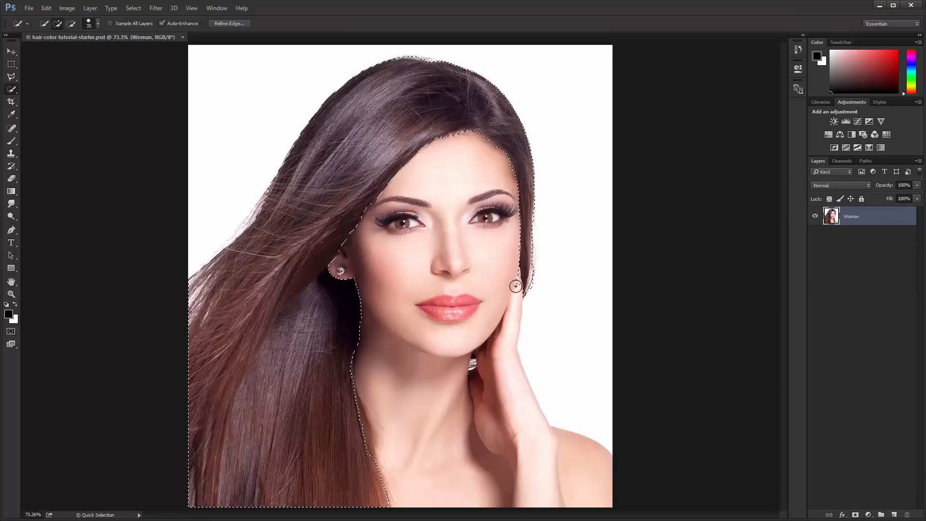
- Subtract the fingertip area beside the cheek from the selection and add the missed hair edge beside the lower neck
key("alt")
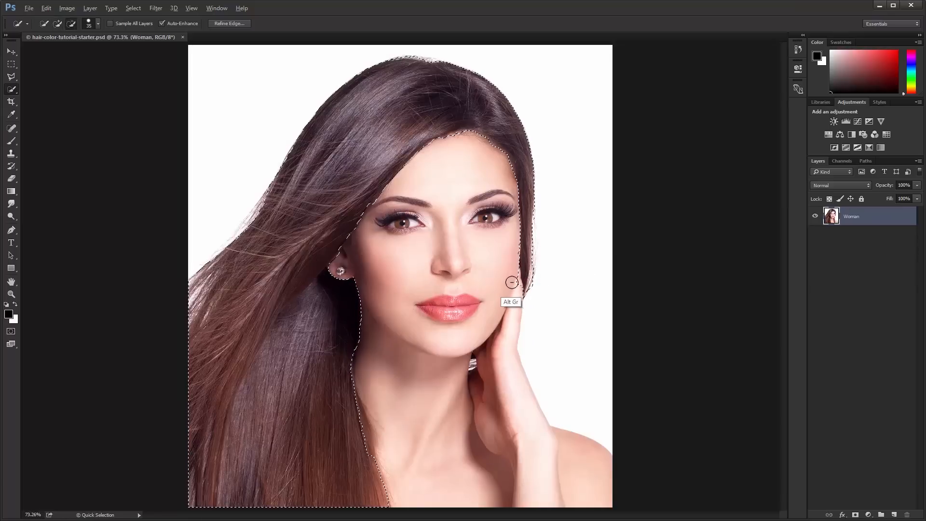
mouse_move(515, 291)
left_mouse_down()
mouse_move(513, 277)
mouse_move(514, 287)
left_mouse_up()
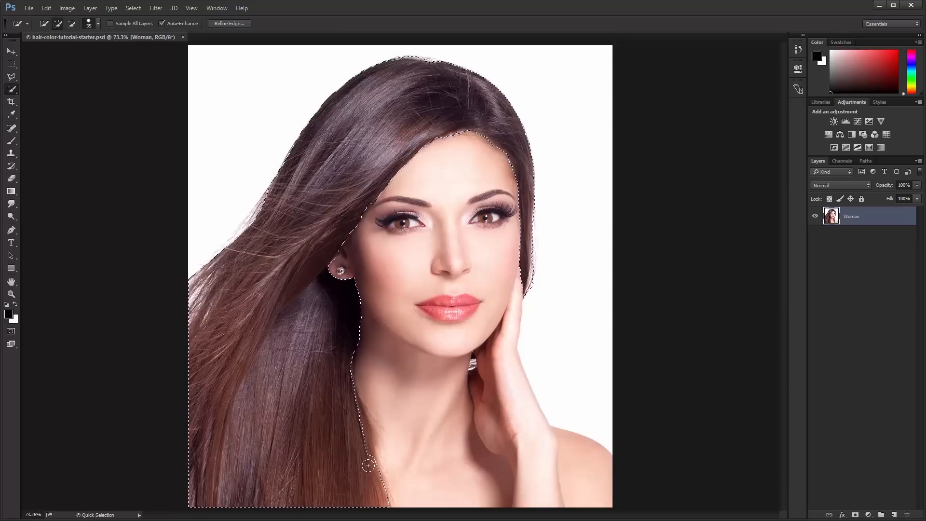
left_click_drag(384, 482, 379, 479)
- Open Refine Edge for the hair selection and enable Smart Radius with a radius of 2.6 px
left_click(231, 22)
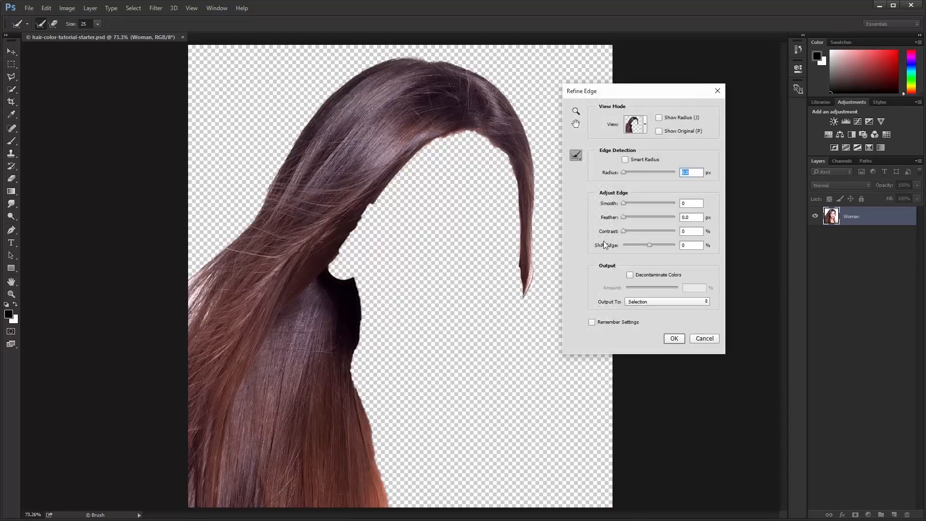
left_click(625, 160)
left_click_drag(627, 173, 630, 173)
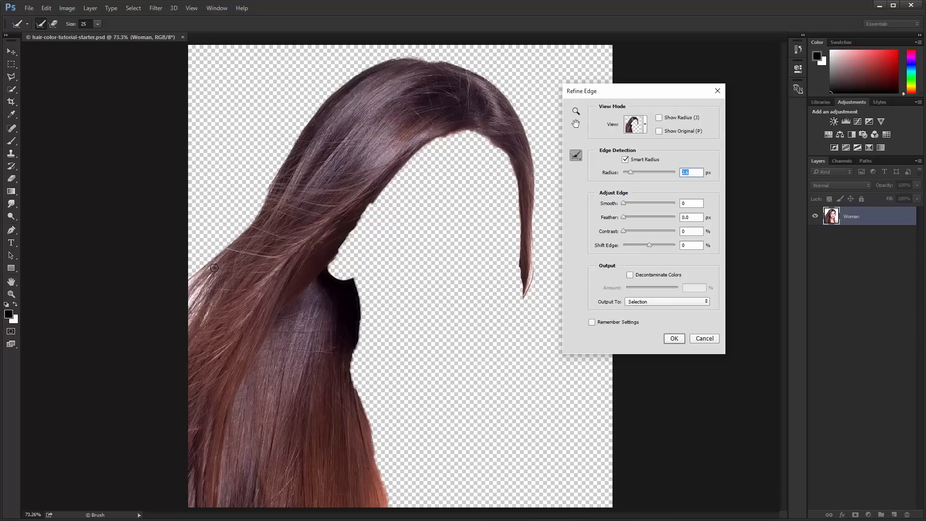
- Brush over the outer hair edges to refine the flyaway strands and apply the refinement as a selection
mouse_move(211, 260)
left_mouse_down()
mouse_move(193, 281)
mouse_move(206, 319)
mouse_move(241, 310)
left_mouse_up()
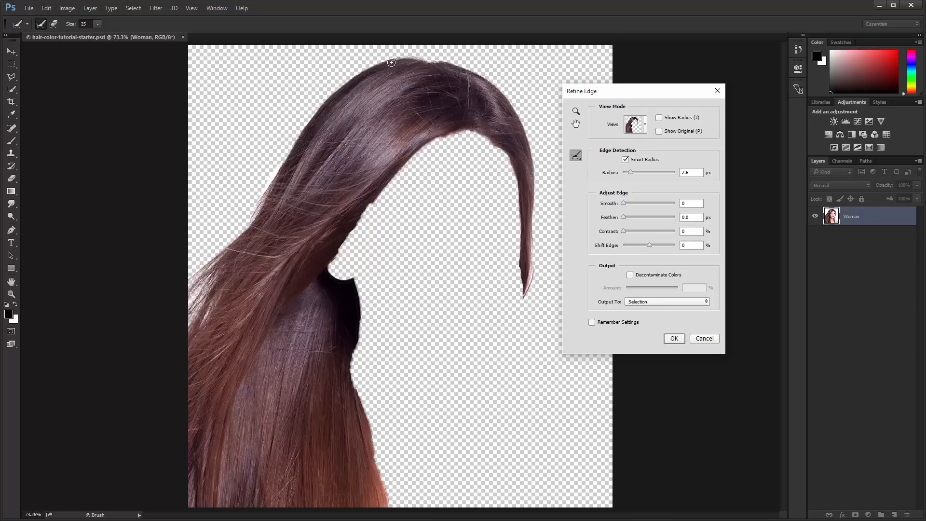
left_click_drag(391, 63, 449, 69)
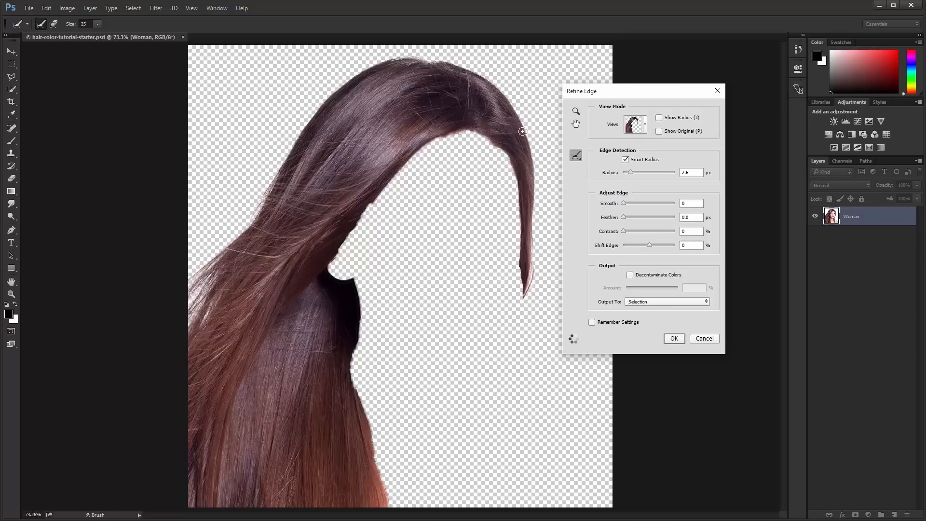
left_click_drag(523, 132, 537, 299)
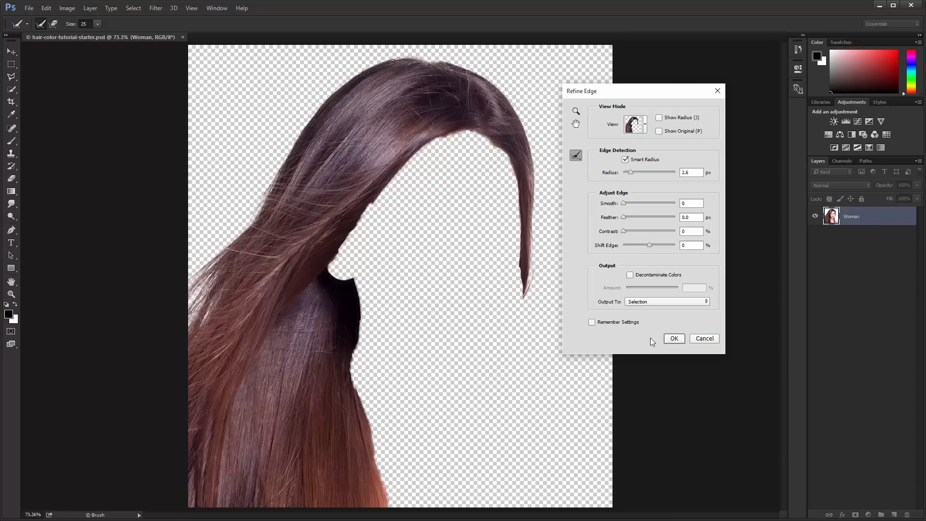
left_click(674, 339)
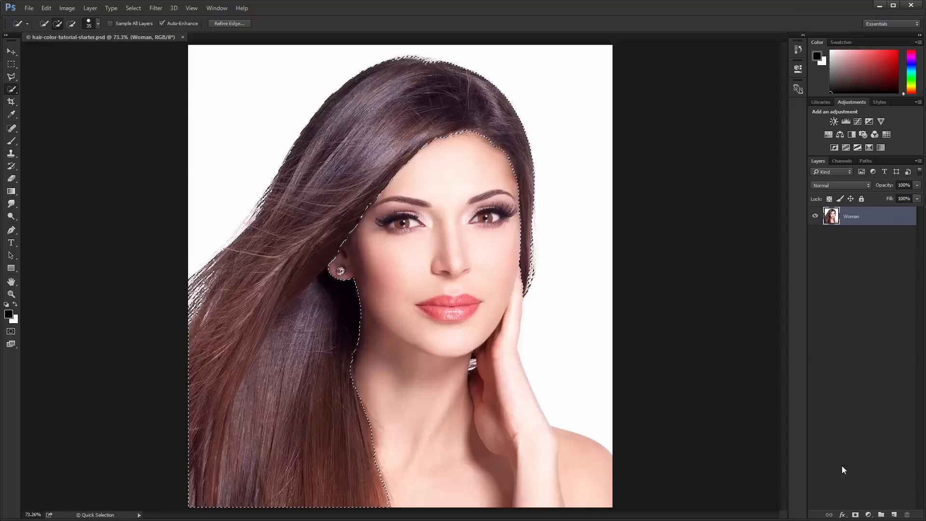
- Create a new layer group above the Woman layer and mask it with the hair selection
left_click(881, 515)
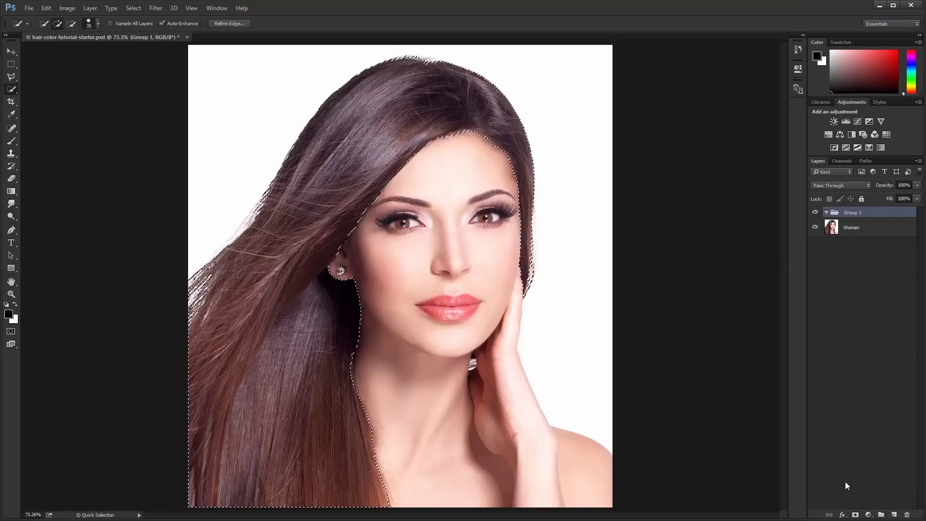
left_click(855, 515)
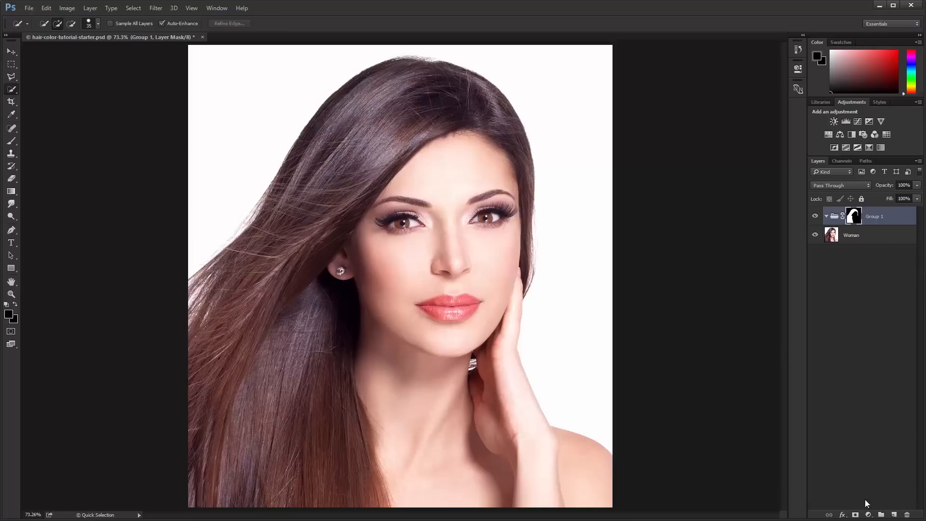
- Add a Hue/Saturation adjustment layer inside the masked group and set its saturation to -100
left_click(868, 515)
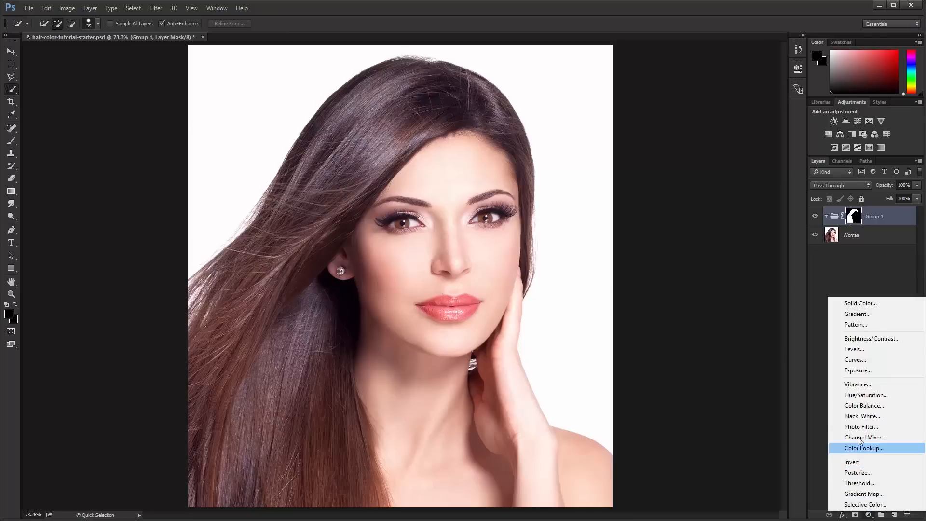
left_click(862, 396)
left_click_drag(840, 239, 838, 215)
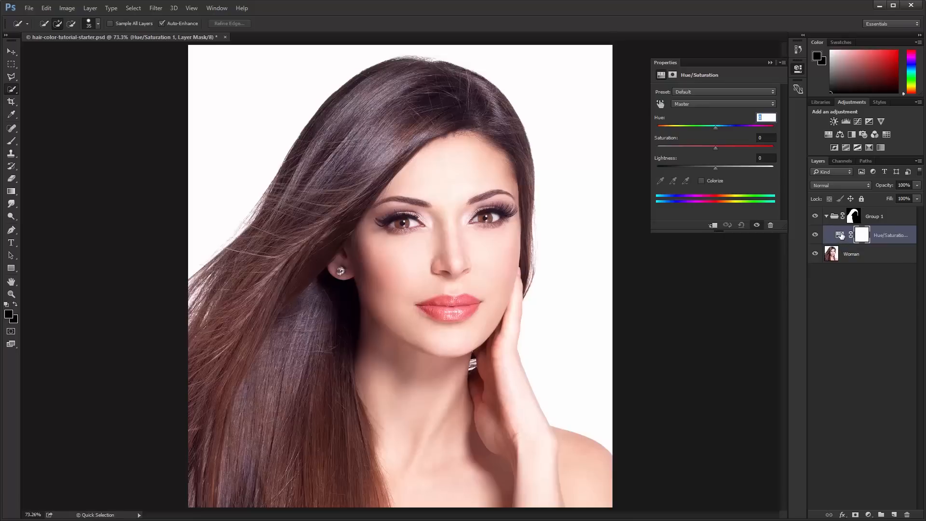
left_click_drag(841, 236, 821, 247)
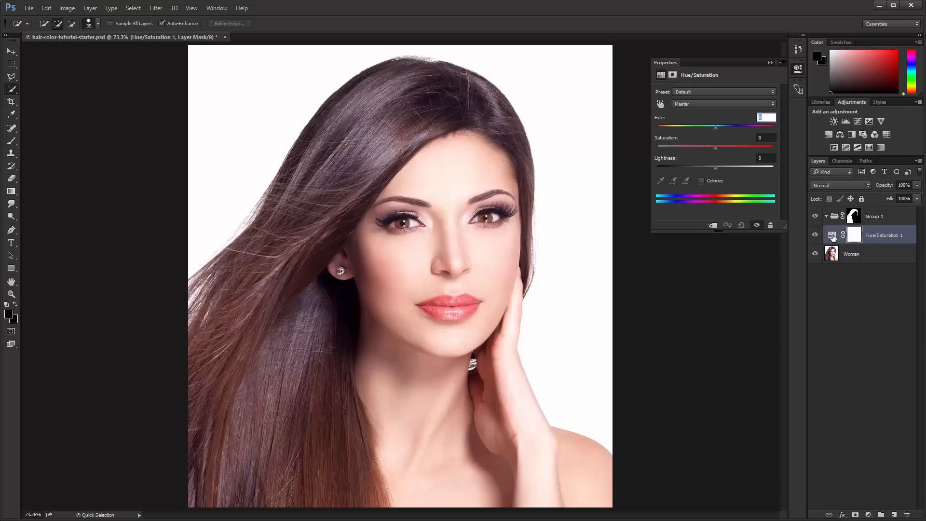
left_click_drag(835, 239, 841, 241)
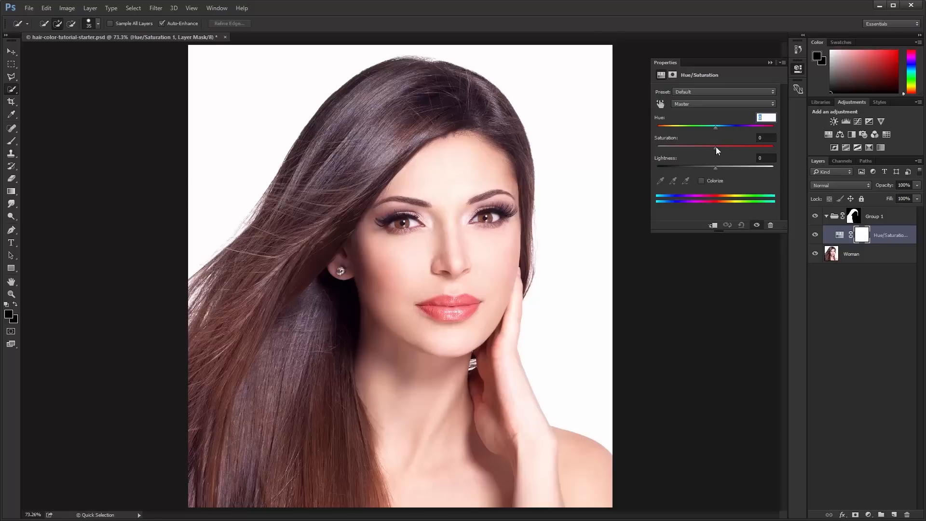
left_click_drag(716, 147, 641, 145)
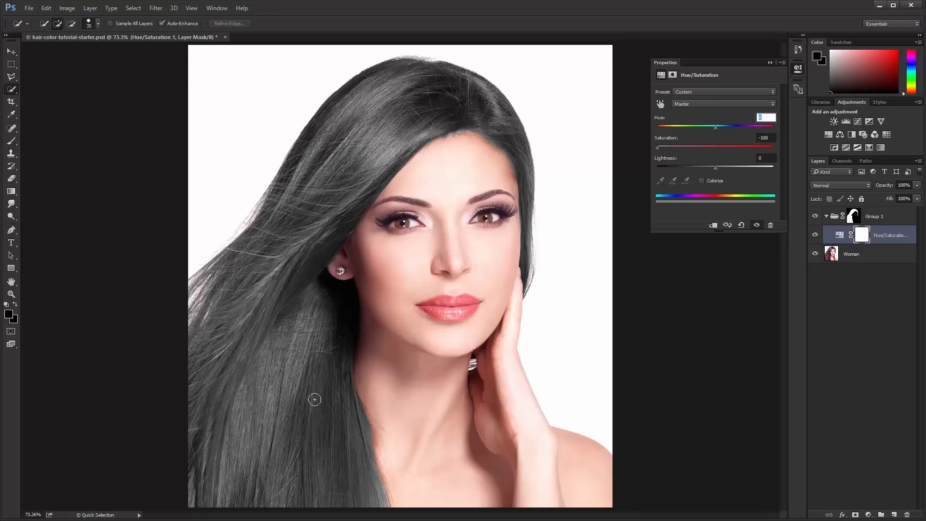
left_click(855, 218)
left_click(826, 217)
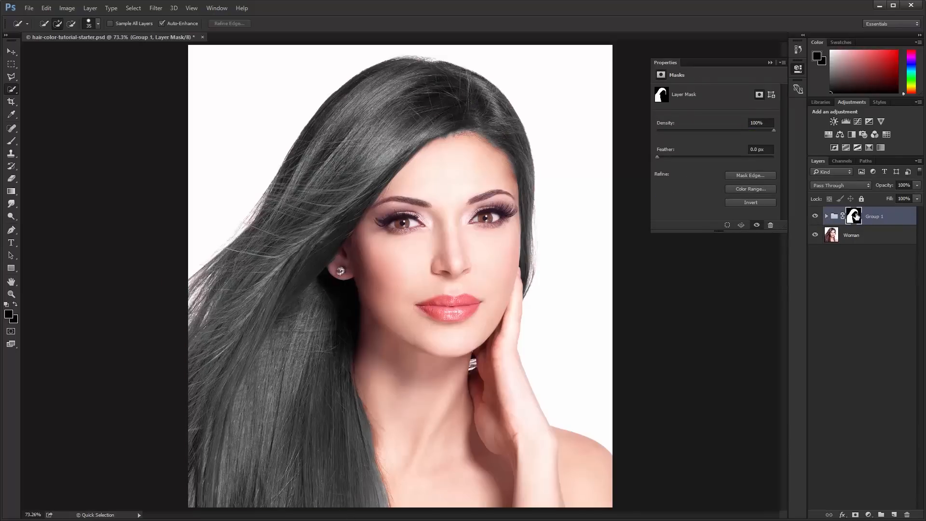
left_click(827, 217)
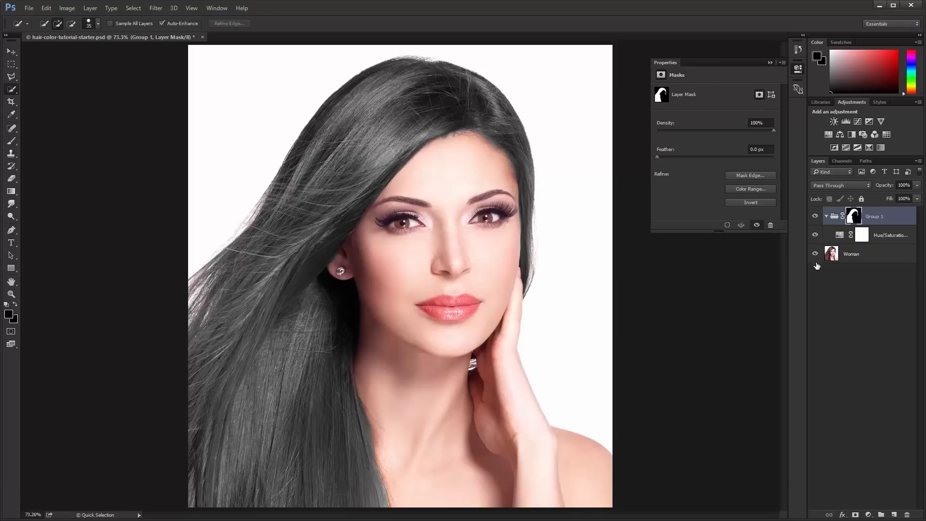
- Add a Curves adjustment layer above the Hue/Saturation layer in the group and pull the curve's shadows down to darken the hair
left_click(843, 238)
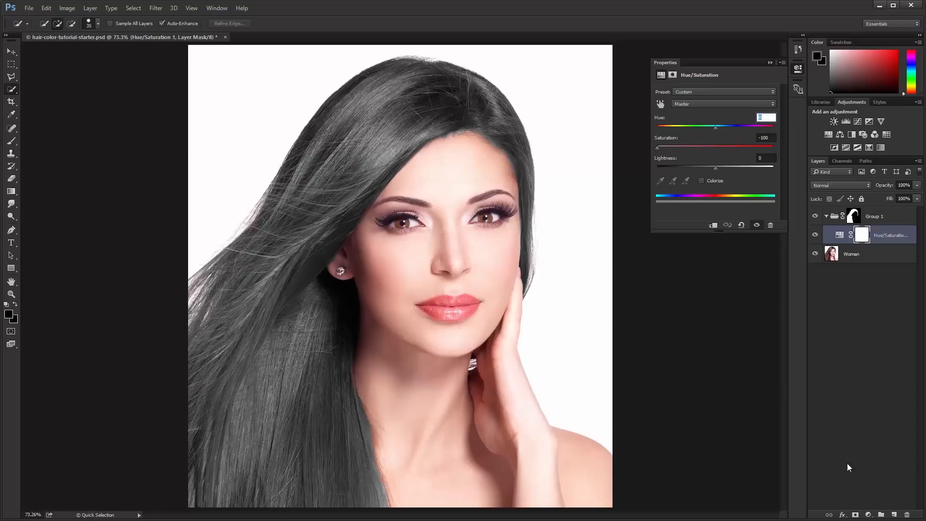
left_click(868, 515)
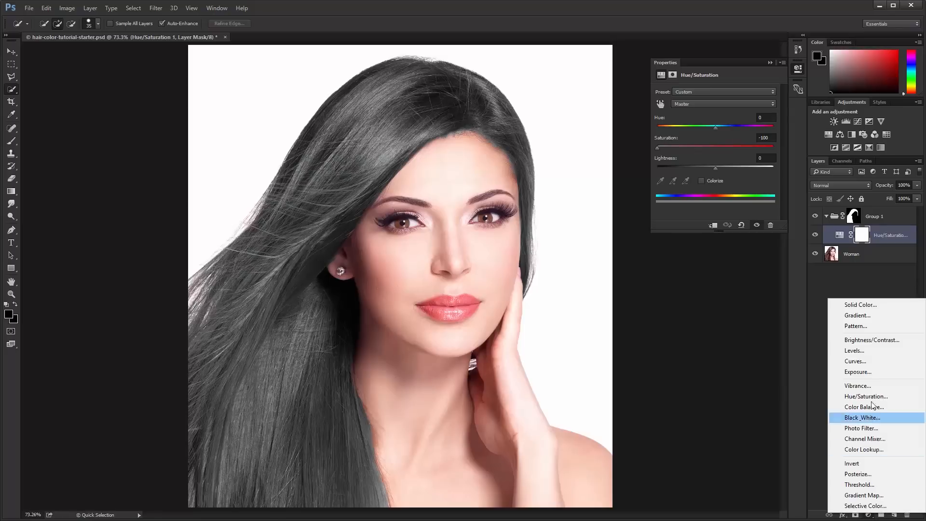
left_click(864, 362)
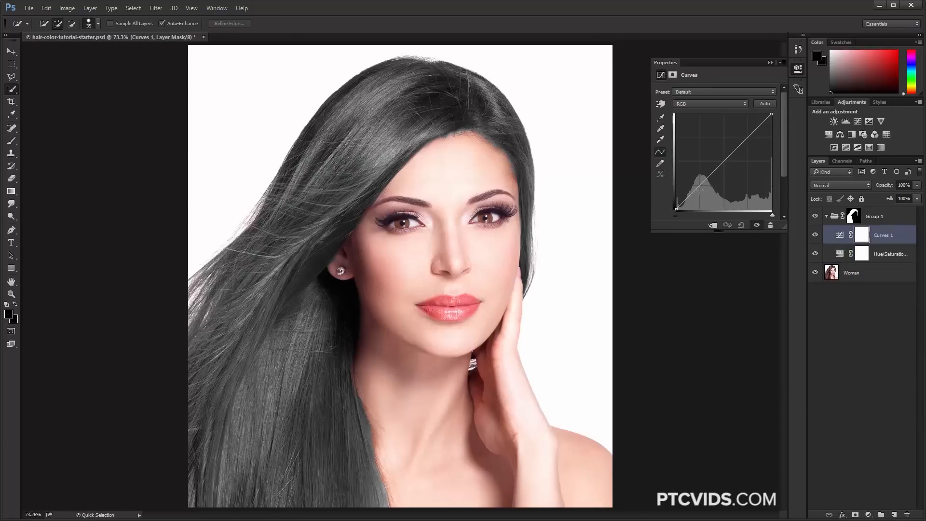
mouse_move(694, 192)
left_mouse_down()
mouse_move(701, 206)
mouse_move(702, 198)
left_mouse_up()
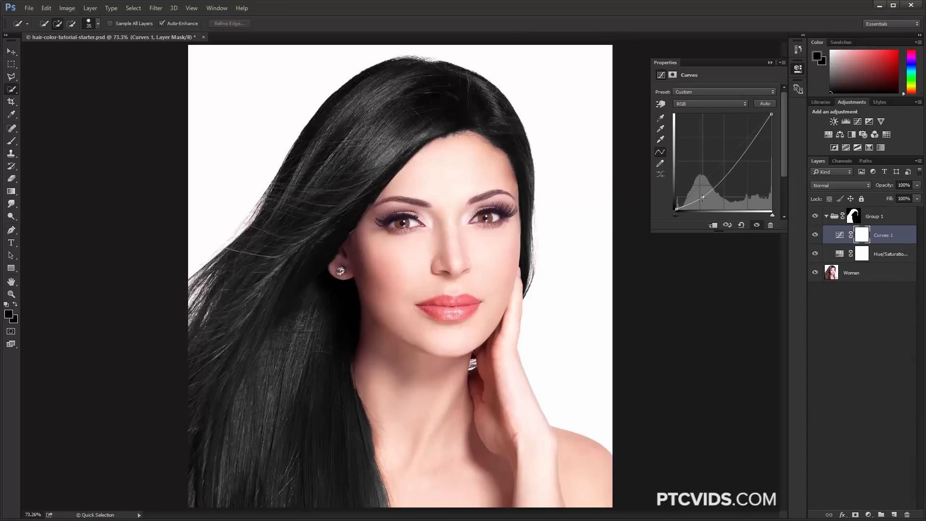
- Target the group's layer mask and set up the Brush with 0% hardness, black as foreground and white as background
left_click(852, 217)
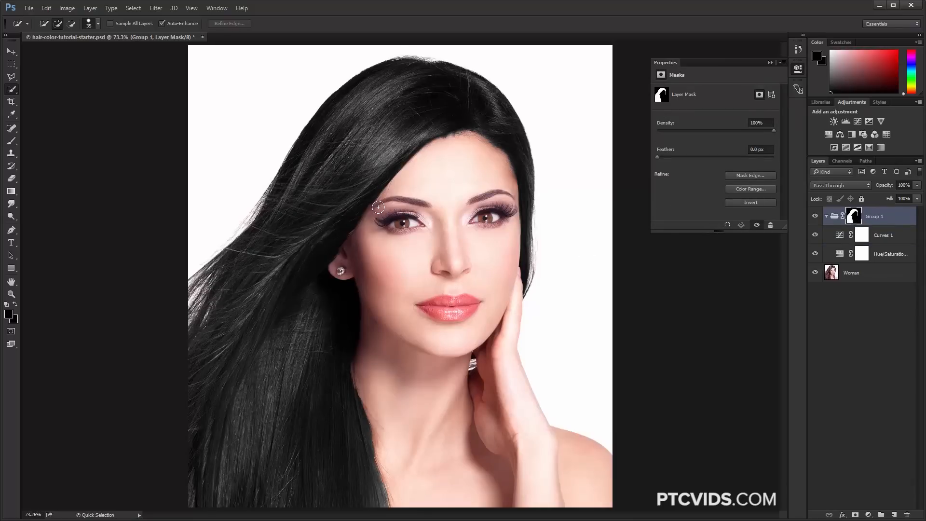
left_click(13, 305)
left_click(14, 306)
left_click(11, 141)
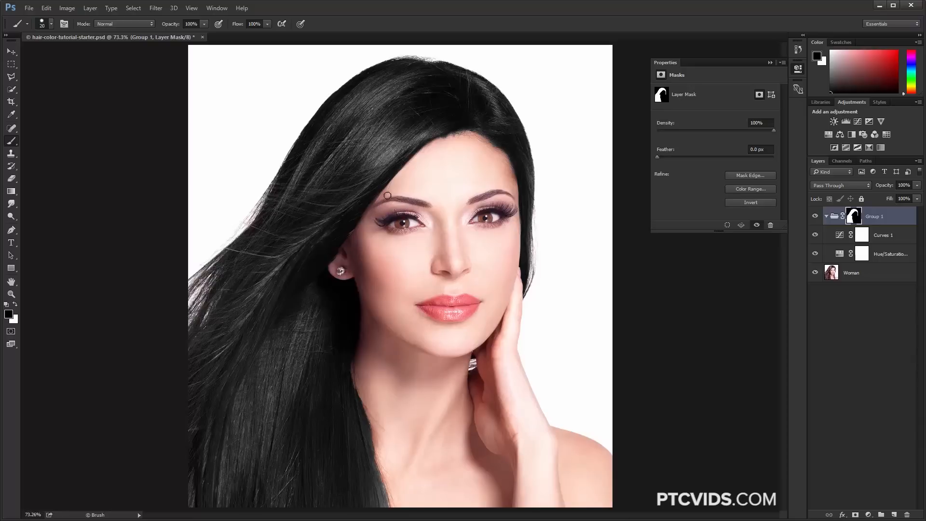
left_click(51, 24)
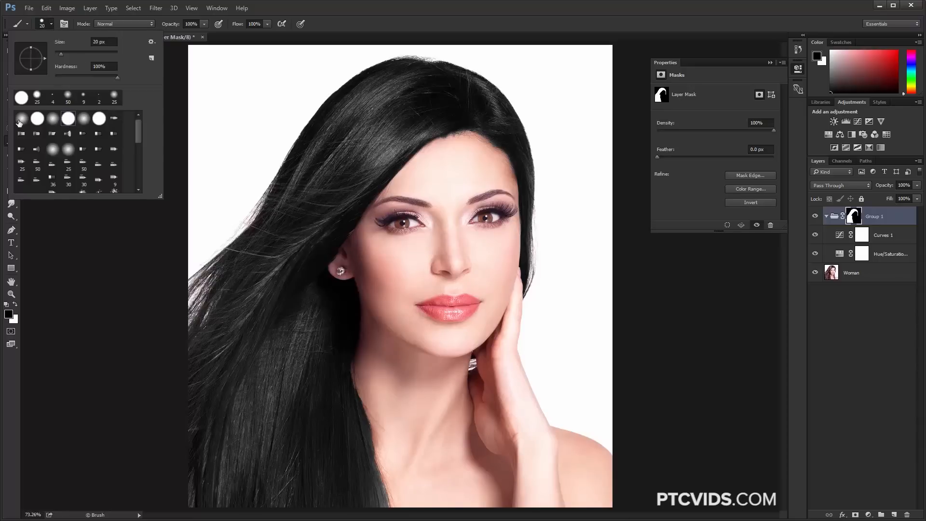
left_click(57, 72)
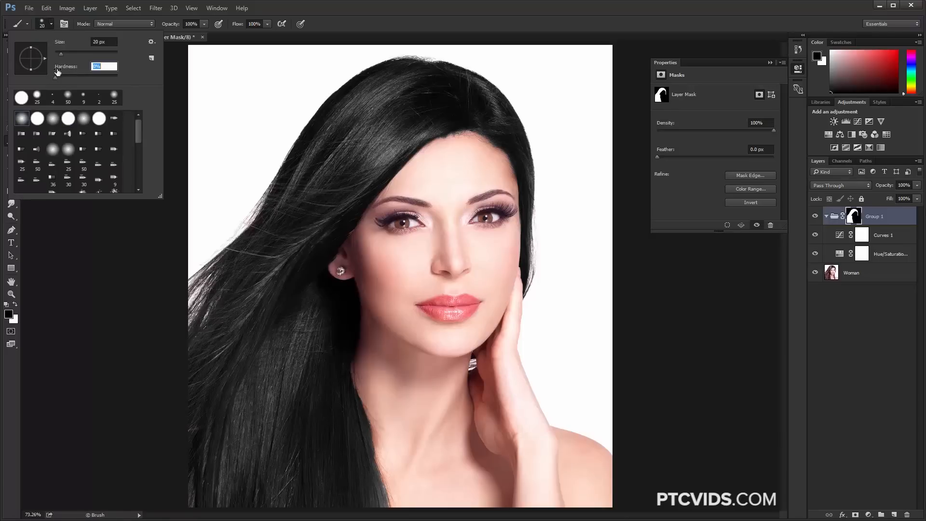
key("Return")
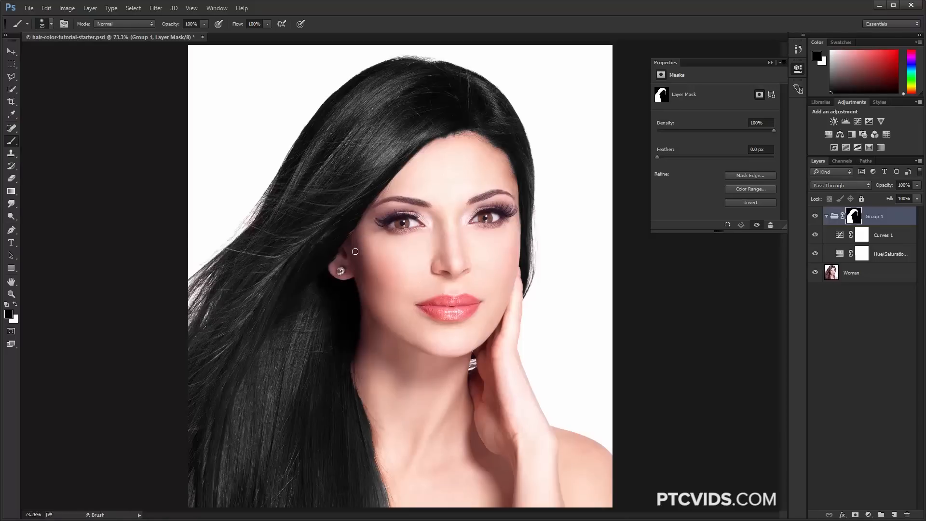
- Enlarge the brush to 70 px and paint black on the group mask along the hairline beside the forehead
key("bracketright")
key("bracketright")
key("bracketright")
key("bracketright")
key("bracketright")
key("bracketright")
key("bracketright")
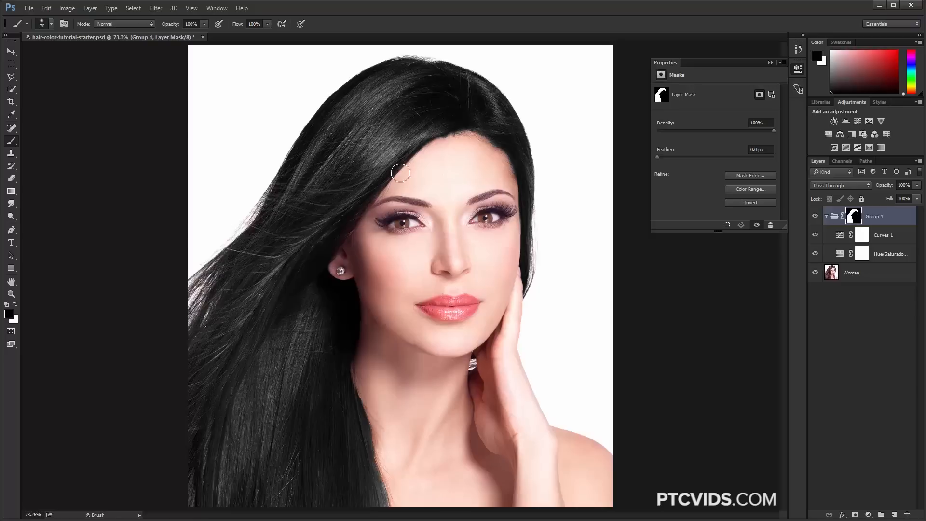
left_click_drag(400, 173, 368, 198)
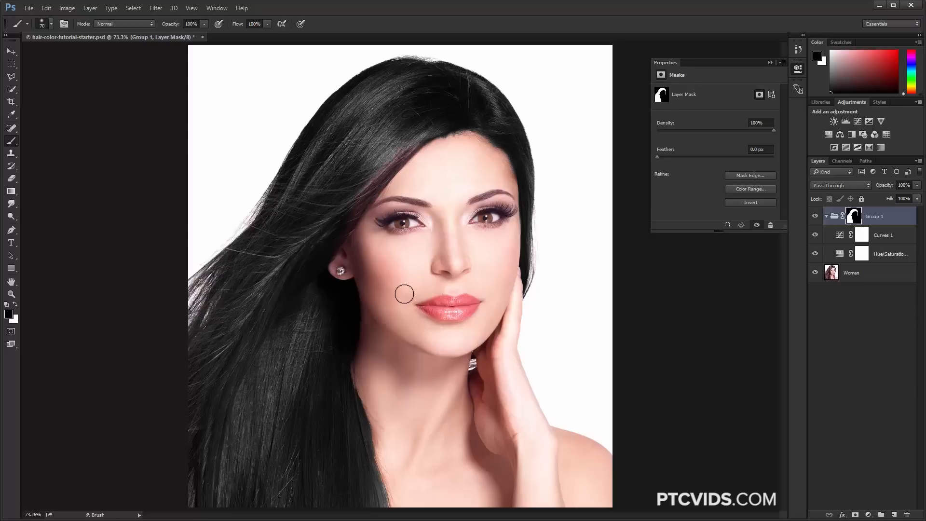
- Paint white on the group mask to restore the forehead hairline and cover the hair edge beside the neck
key("x")
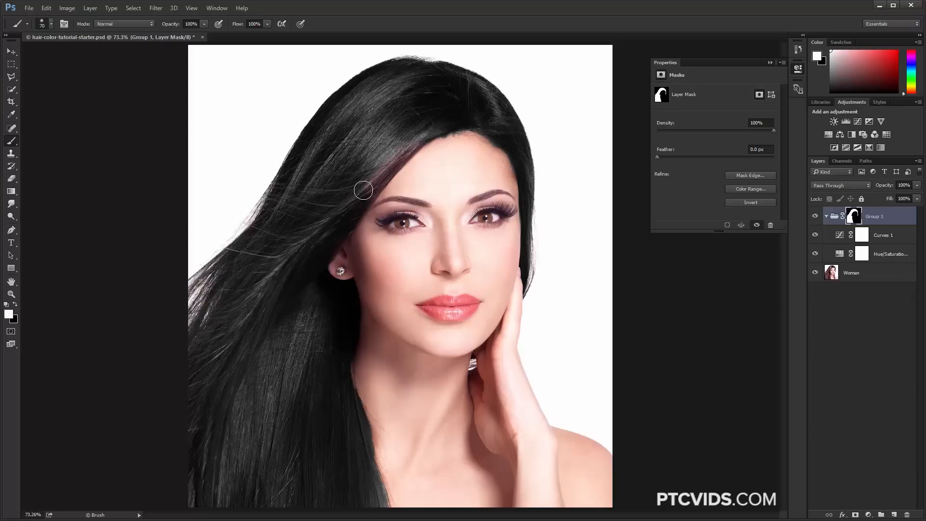
mouse_move(348, 219)
left_mouse_down()
mouse_move(402, 151)
mouse_move(391, 159)
left_mouse_up()
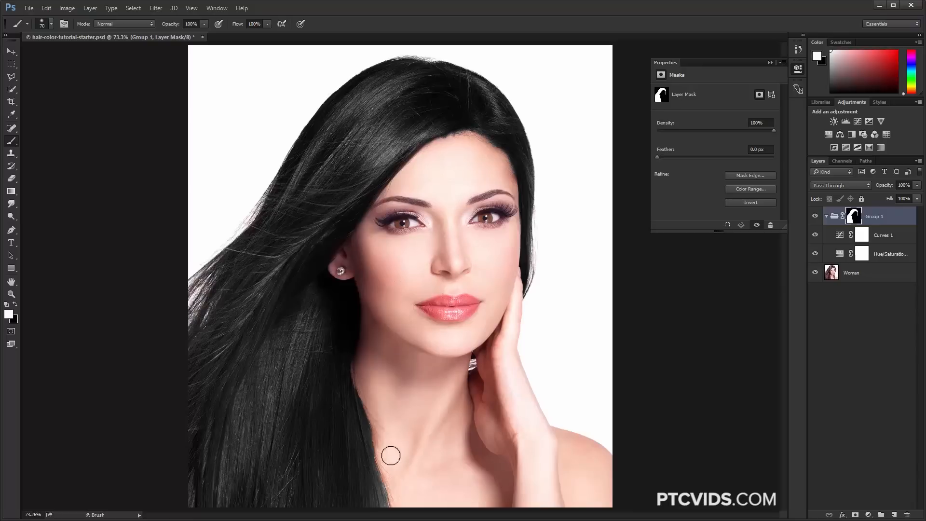
mouse_move(349, 408)
left_mouse_down()
mouse_move(341, 351)
mouse_move(361, 470)
left_mouse_up()
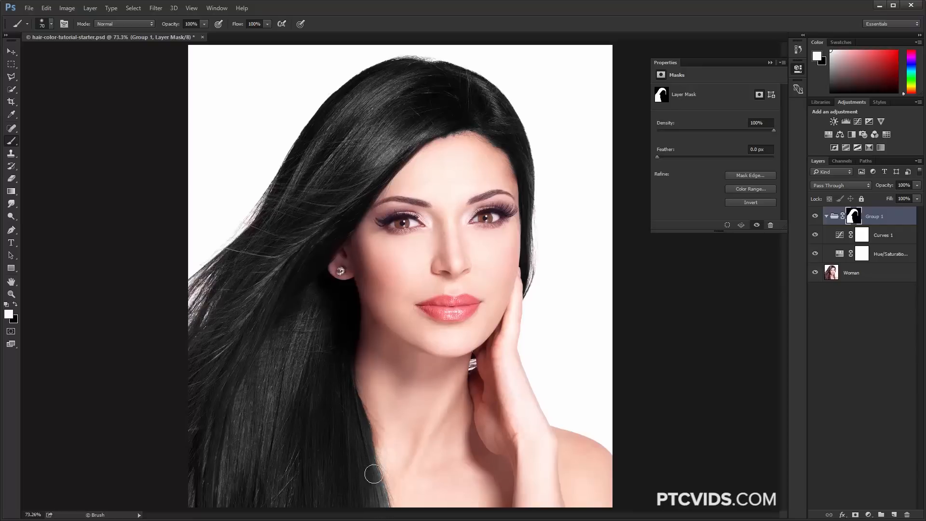
- Paint black on the group mask along the hair edge beside the neck and the hairline at the top of the forehead
key("x")
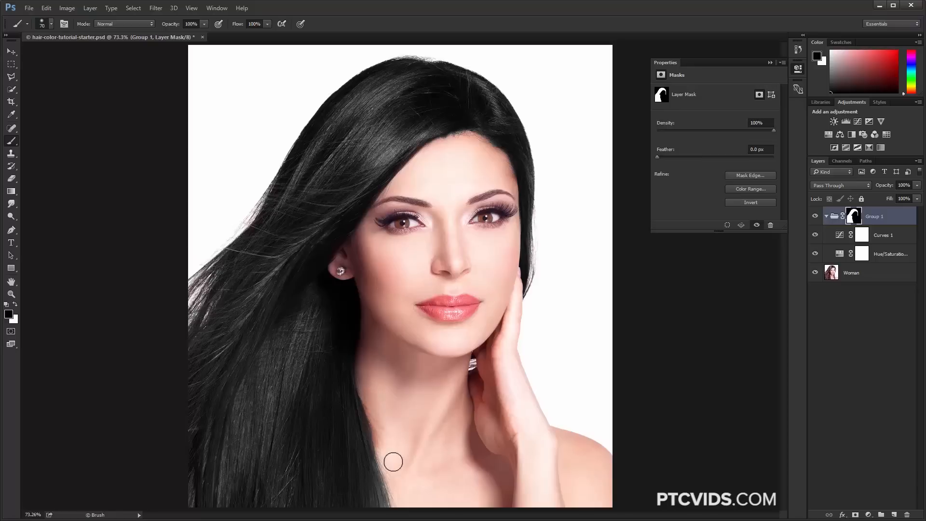
key("x")
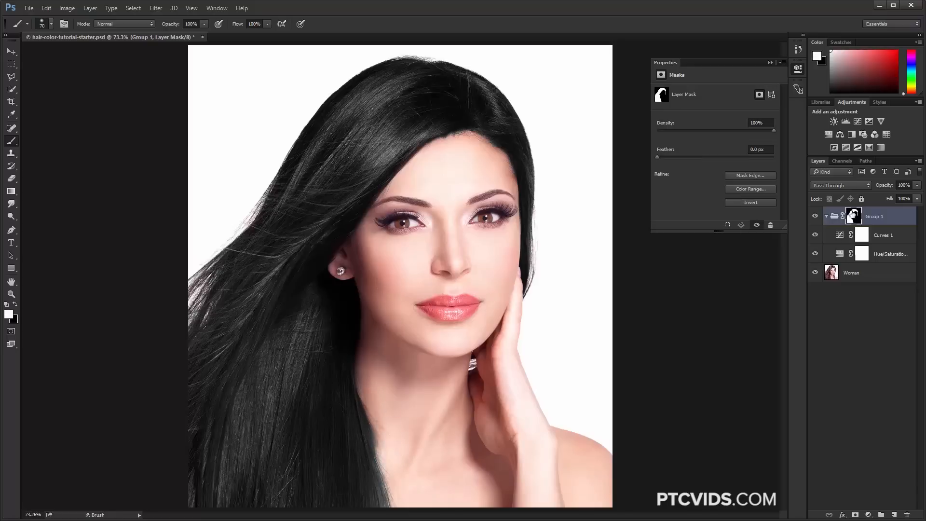
key("x")
left_click_drag(445, 136, 488, 137)
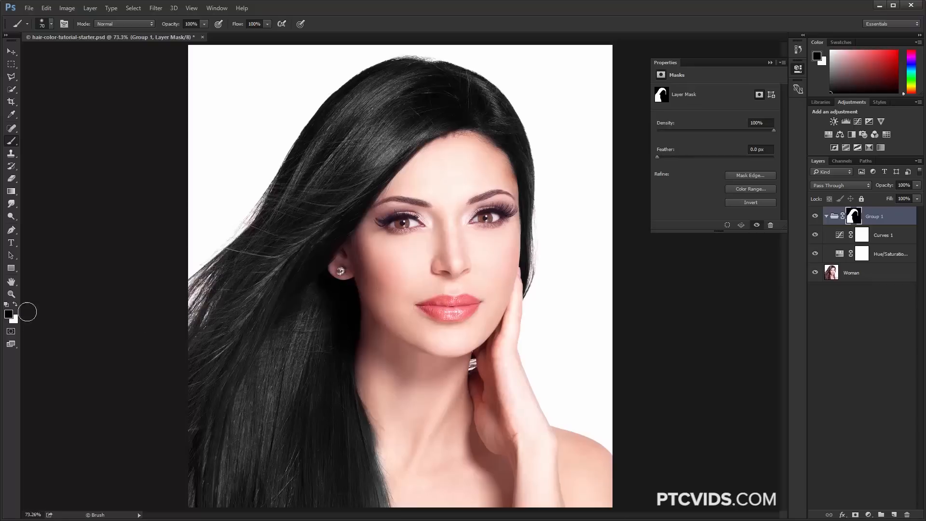
- Try painting black on the group mask over the hair beside the forehead and cover the stroke with white
key("x")
key("x")
key("x")
key("x")
left_click_drag(384, 181, 405, 153)
key("x")
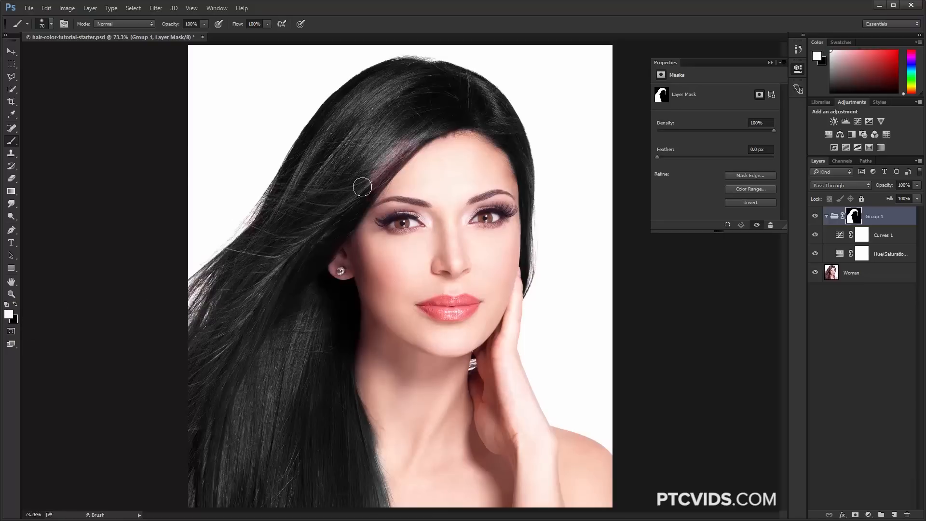
mouse_move(363, 186)
left_mouse_down()
mouse_move(396, 146)
mouse_move(388, 163)
left_mouse_up()
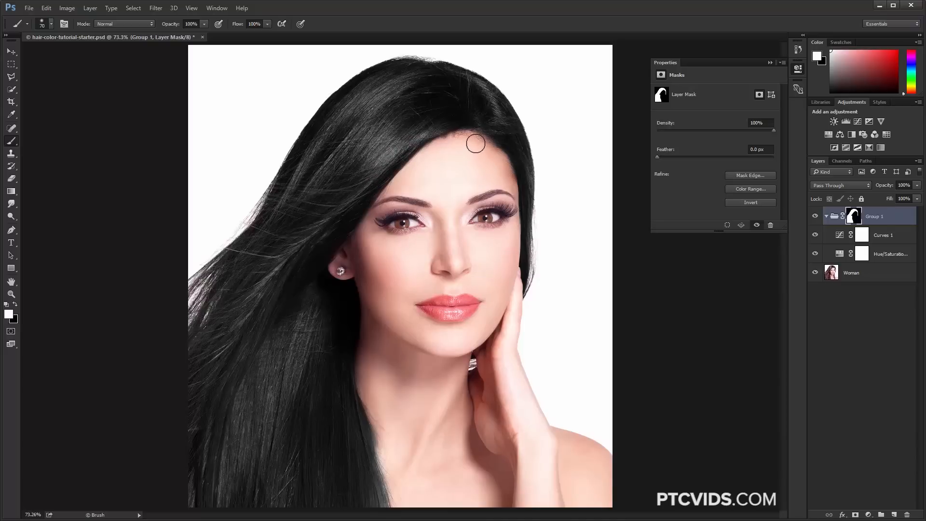
key("x")
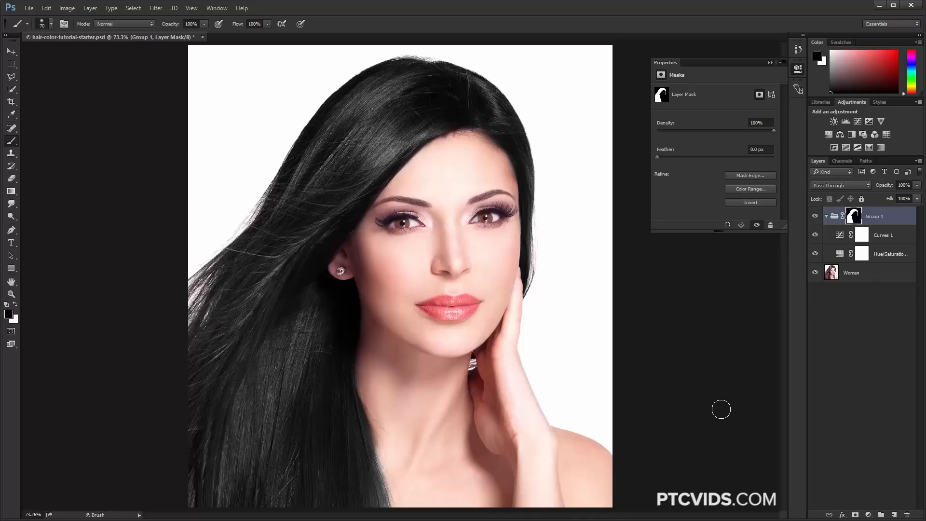
- Compare the hair with and without Group 1, collapse the group, and leave it hidden
left_click(815, 217)
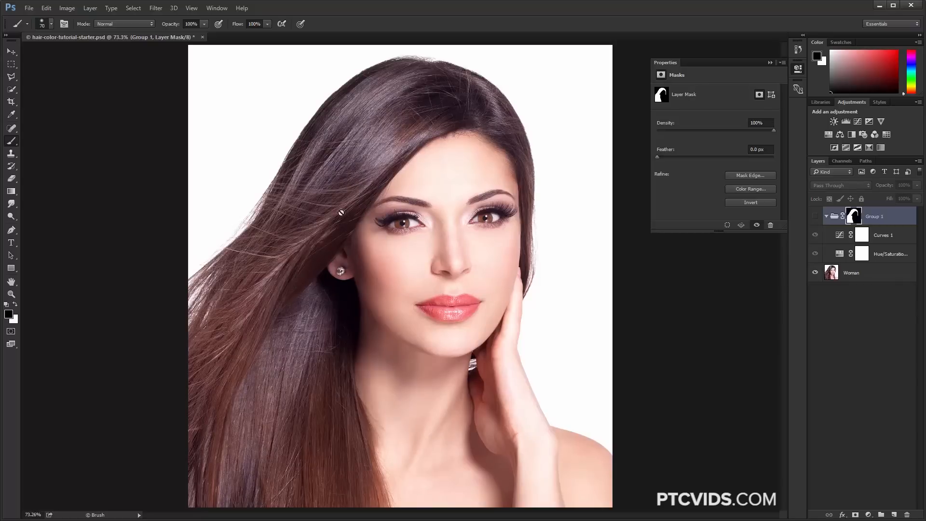
left_click(816, 216)
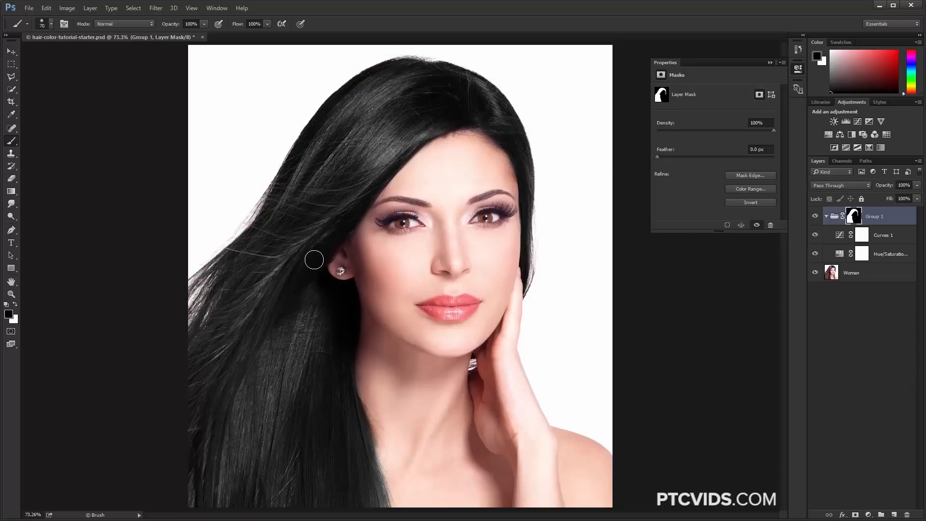
left_click(827, 218)
left_click(815, 216)
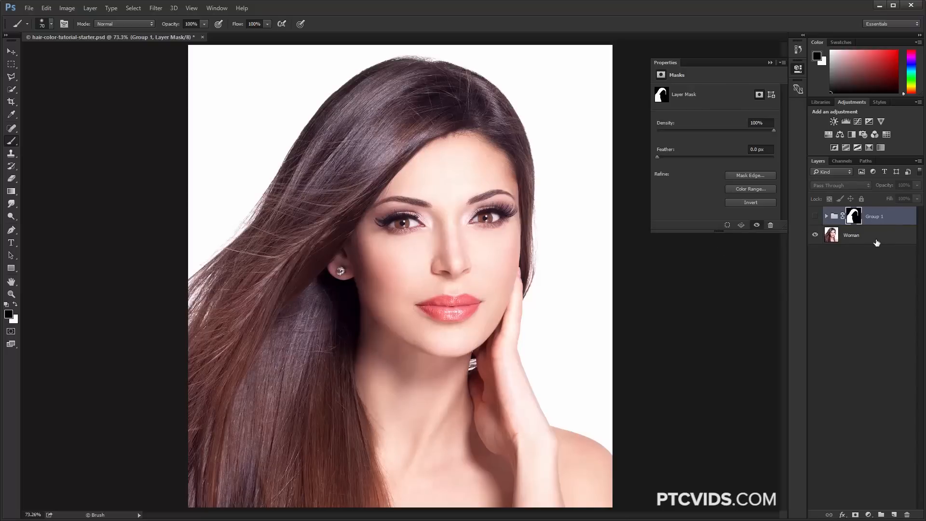
- Load the RGB channel's bright areas as a selection and copy them from the Woman layer to a new layer
left_click(843, 159)
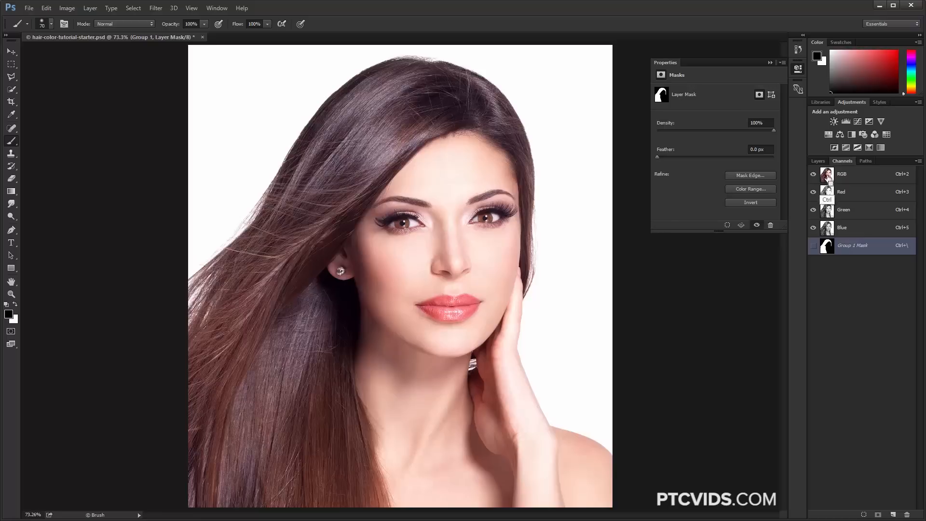
left_click(827, 174, "ctrl")
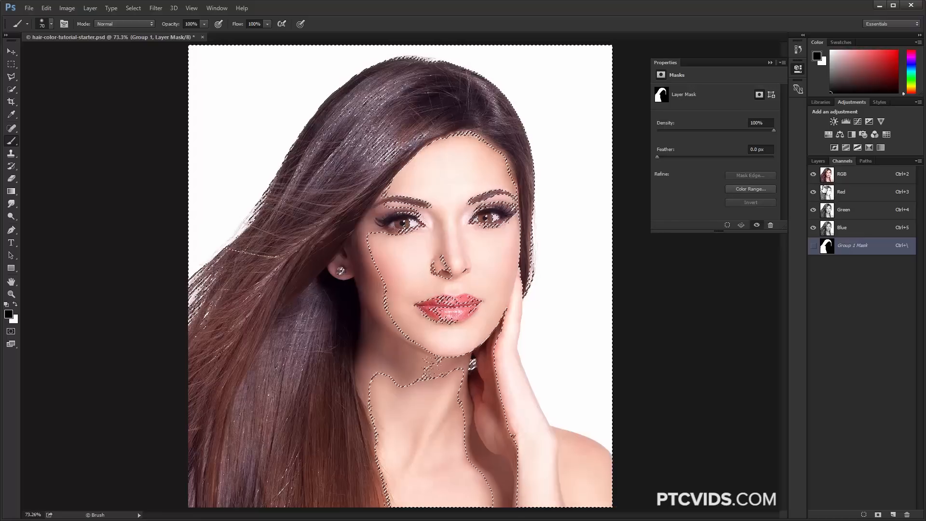
left_click(818, 161)
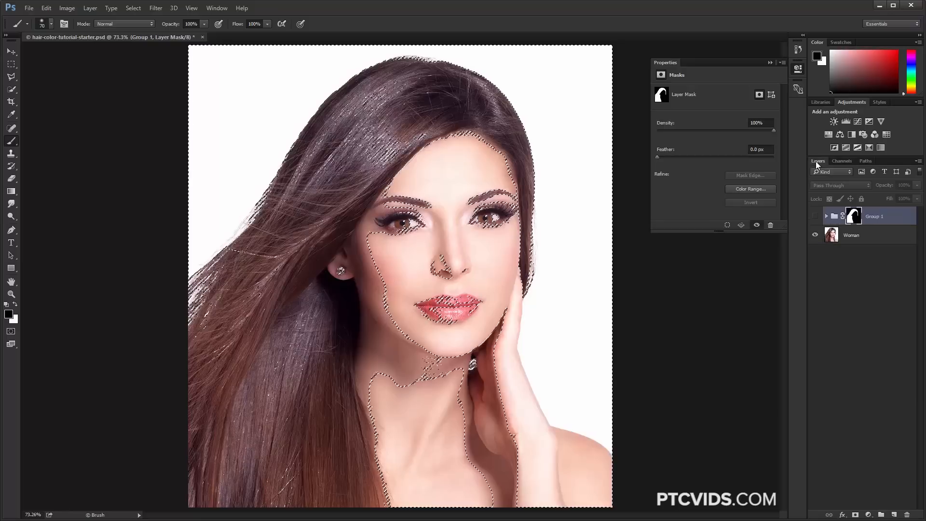
left_click(834, 240)
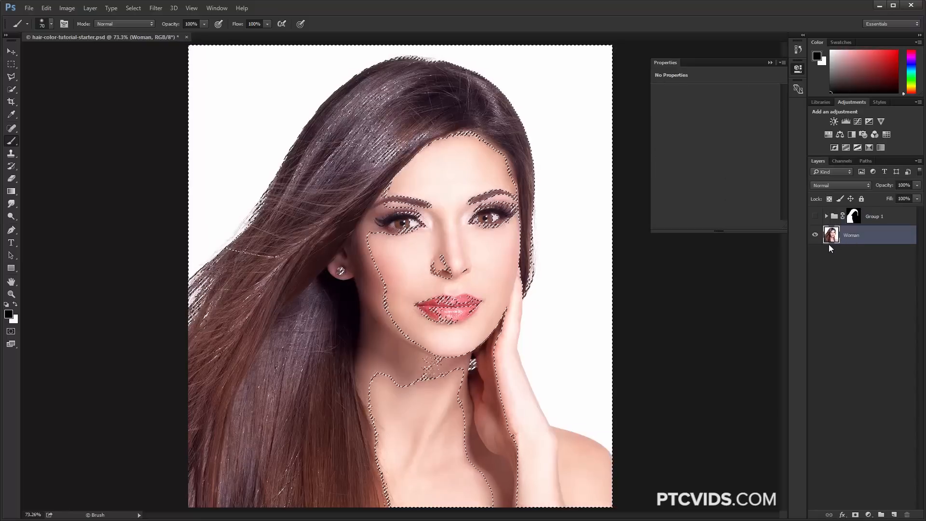
key("ctrl")
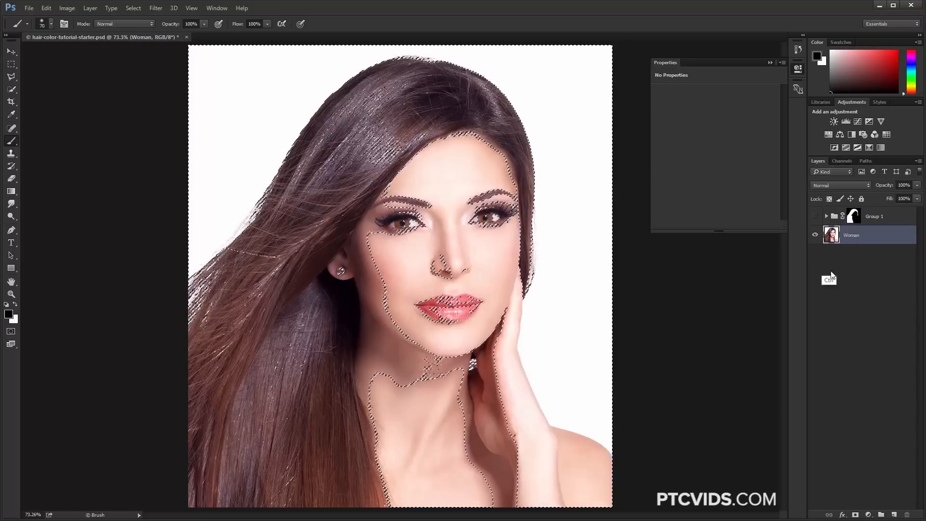
key("ctrl+j")
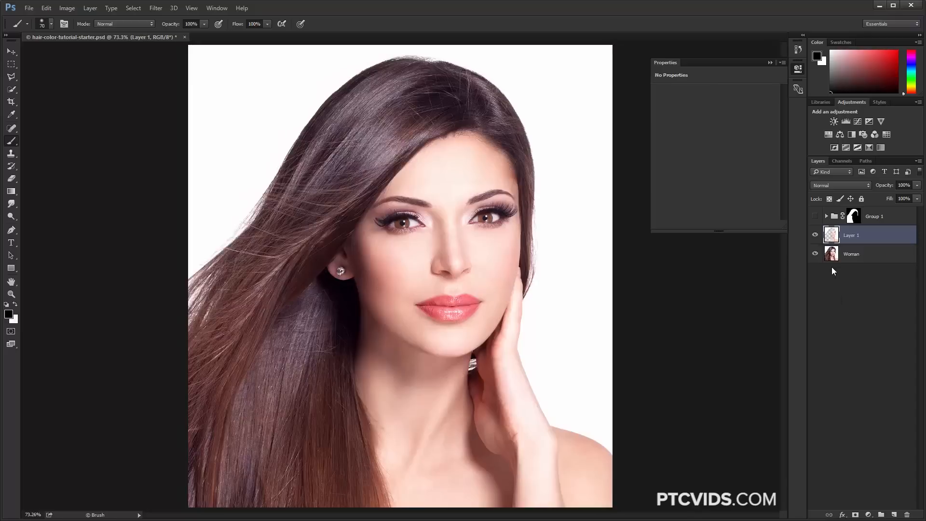
- Isolate the copied highlights for inspection, and make Group 1 and the Woman layer visible
left_click(815, 255)
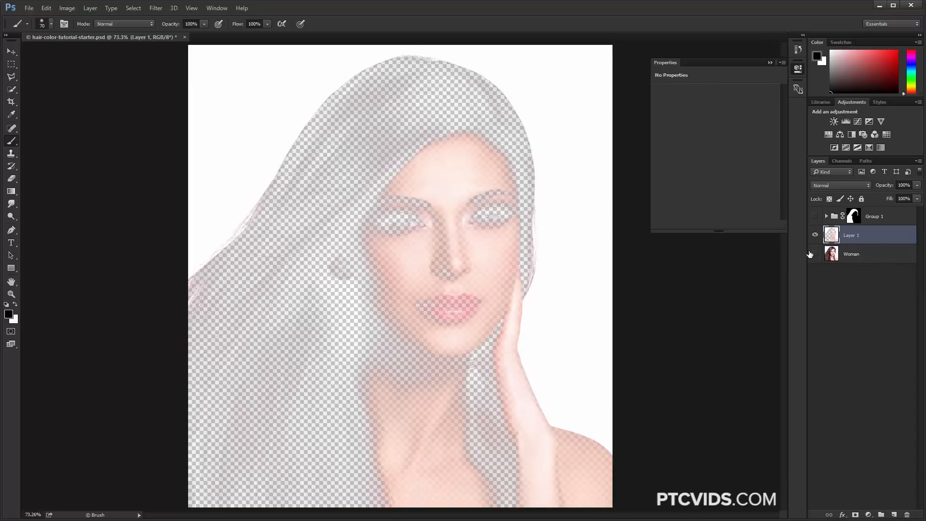
left_click(815, 216)
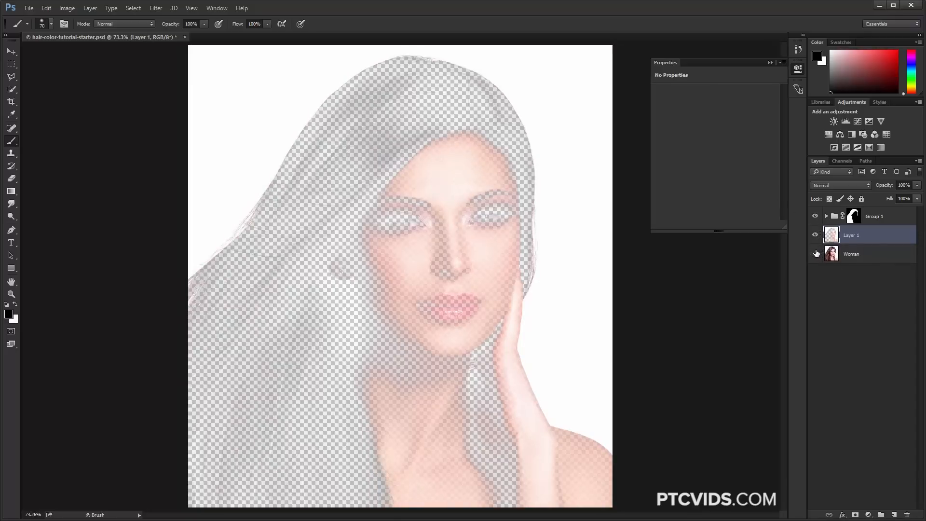
left_click(815, 255)
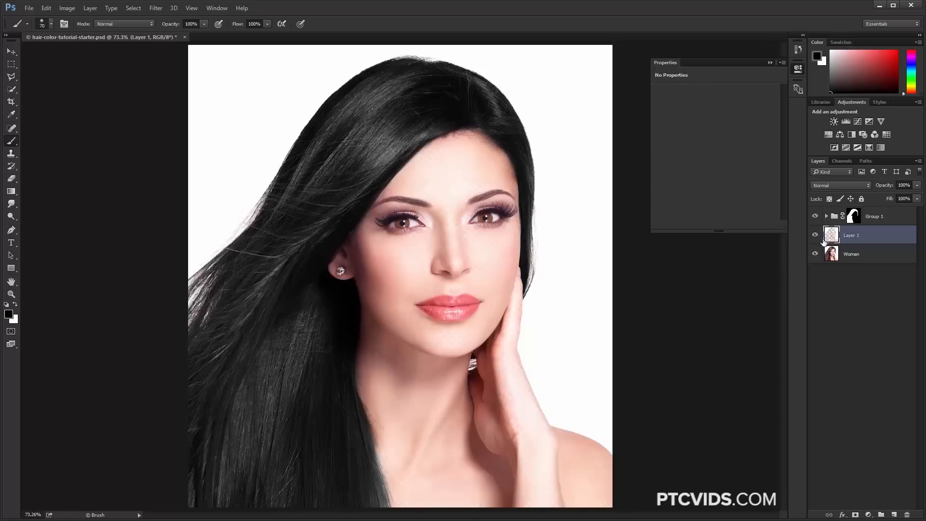
- Expand Group 1, move the highlights layer into it above Curves 1, and compare the hair with and without the highlights
left_click(826, 216)
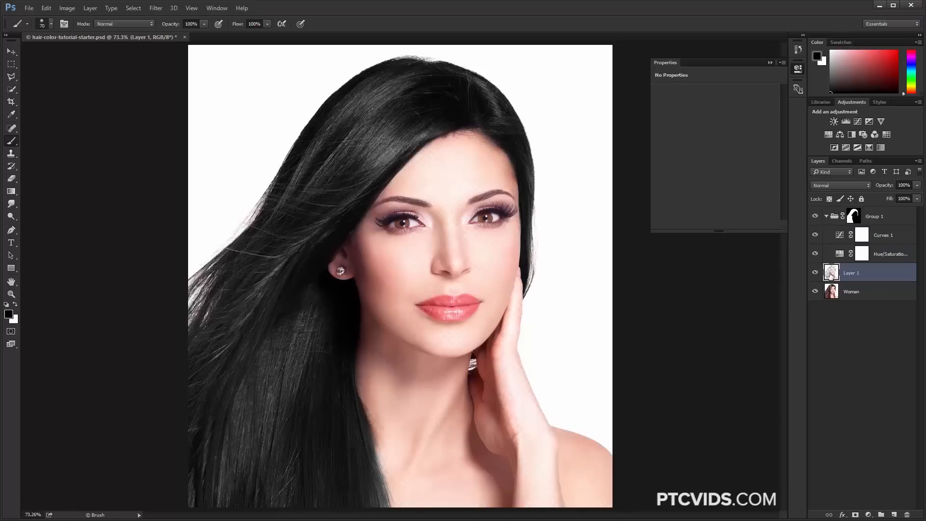
left_click_drag(831, 275, 833, 227)
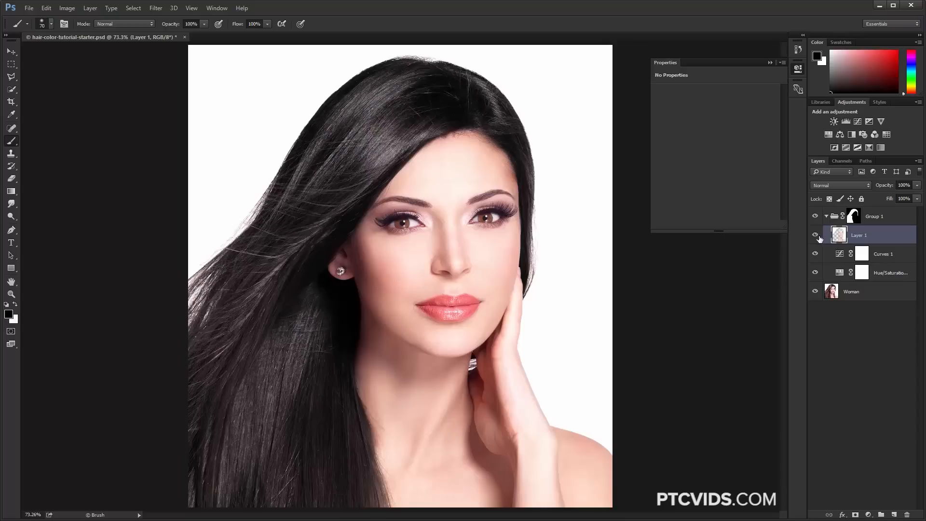
left_click(816, 235)
left_click(816, 235)
- Reduce the highlights layer's opacity to 31% and compare the hair with and without it
left_click_drag(884, 186, 854, 186)
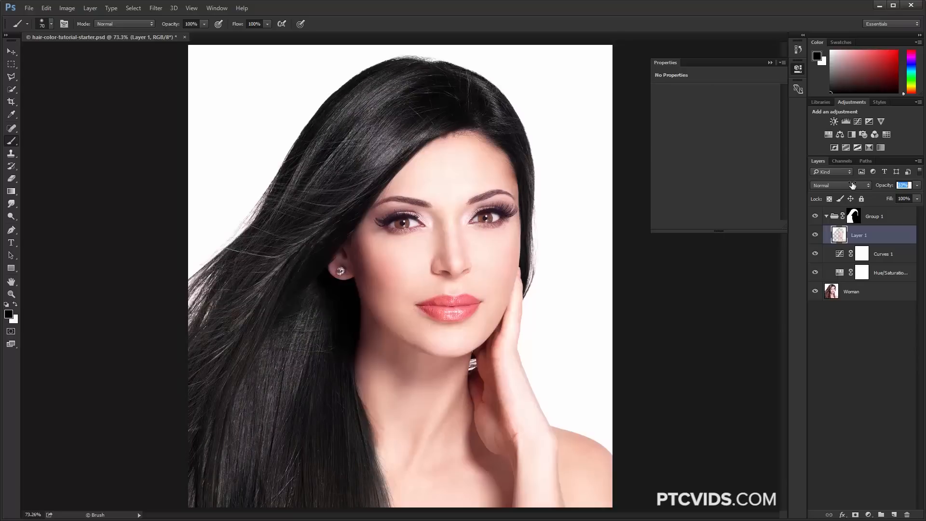
left_click_drag(853, 185, 850, 182)
left_click(815, 236)
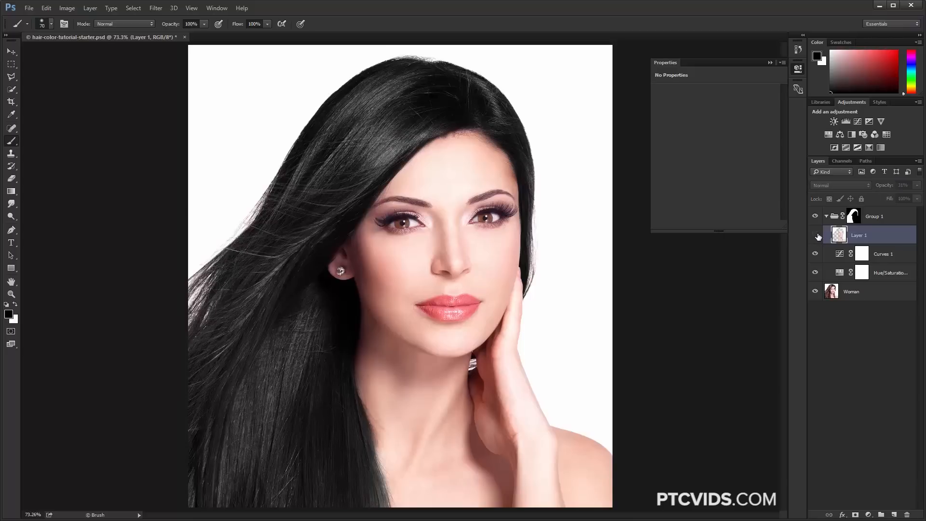
left_click(815, 236)
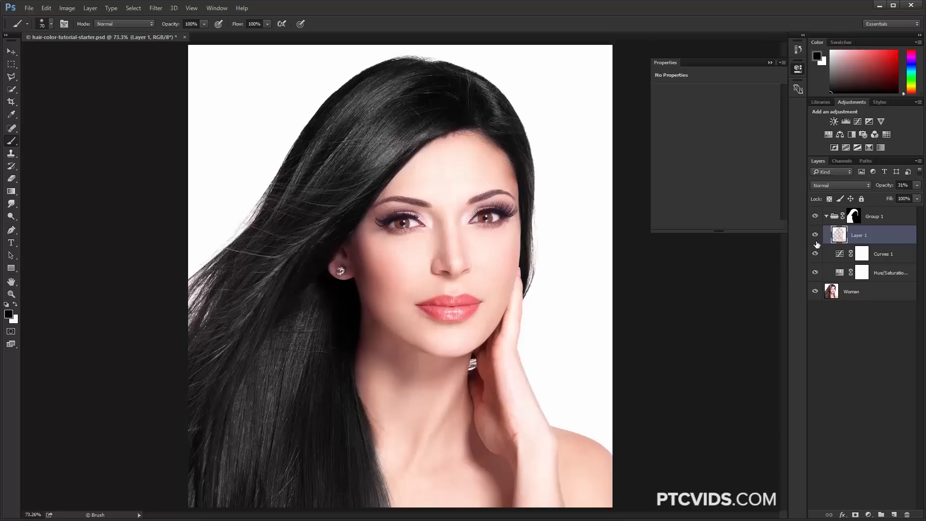
left_click(816, 236)
left_click(817, 236)
- Set the highlights layer's opacity to 36% while comparing the hair near the forehead up close with and without it
scroll(377, 169, "up", 2)
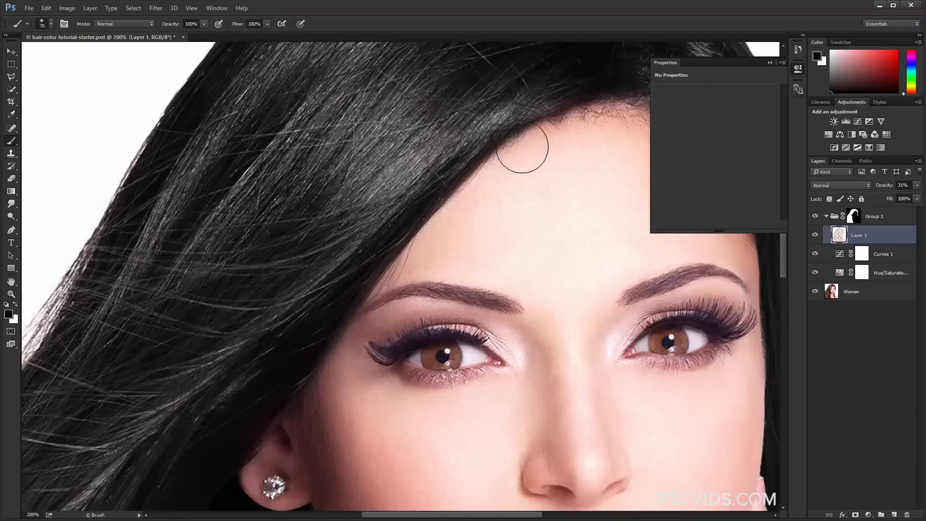
left_click(815, 236)
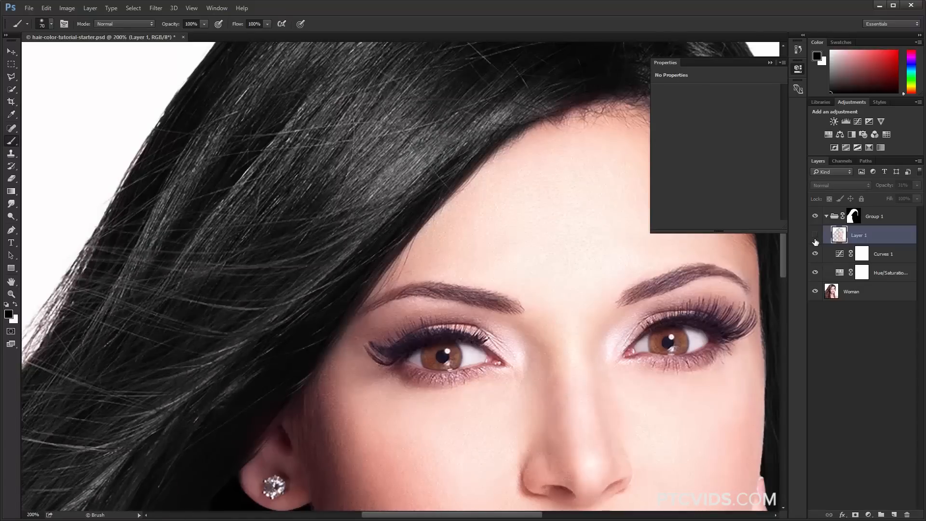
left_click(816, 236)
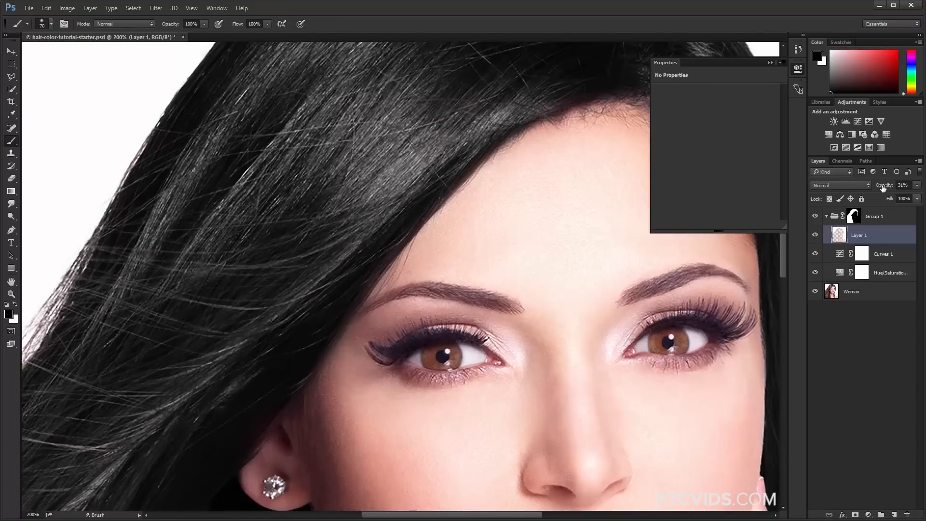
left_click_drag(883, 188, 886, 189)
left_click(815, 236)
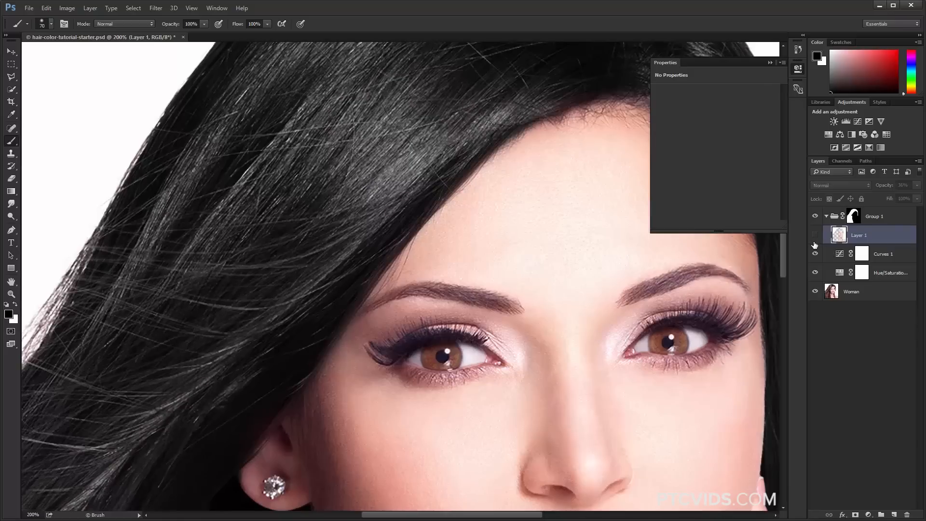
left_click(815, 236)
- Add a Curves adjustment layer above the highlights layer, shape it into an S-curve for contrast, and set its opacity to 28%
key("z")
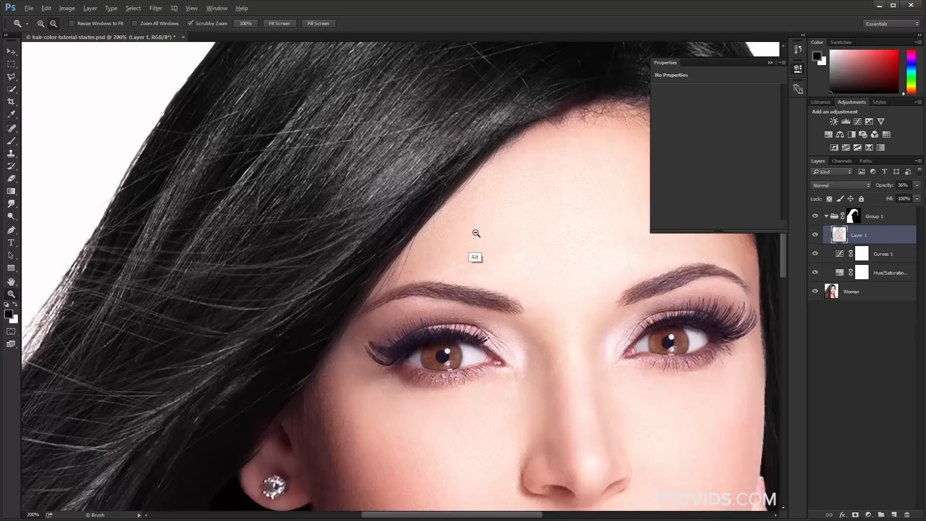
left_click(479, 231, "alt")
right_click(459, 265)
left_click(483, 270)
key("v")
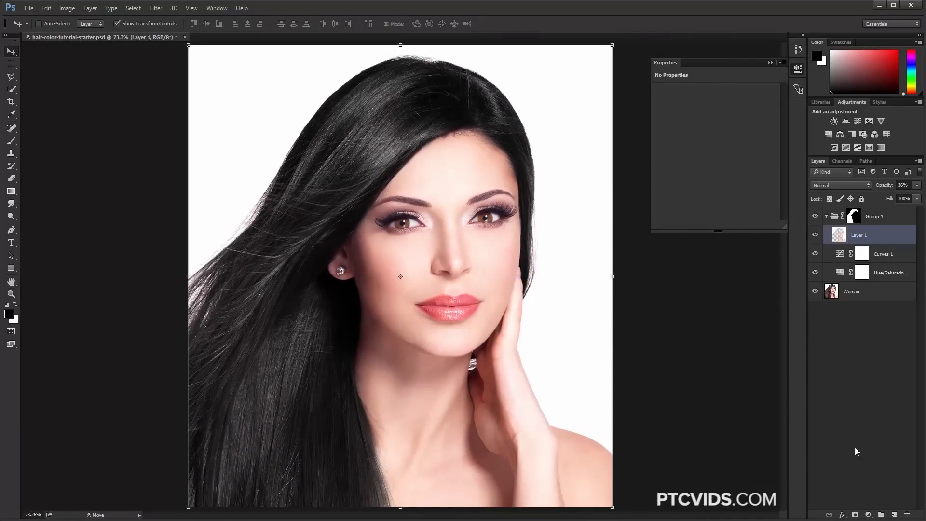
left_click(869, 513)
left_click(868, 364)
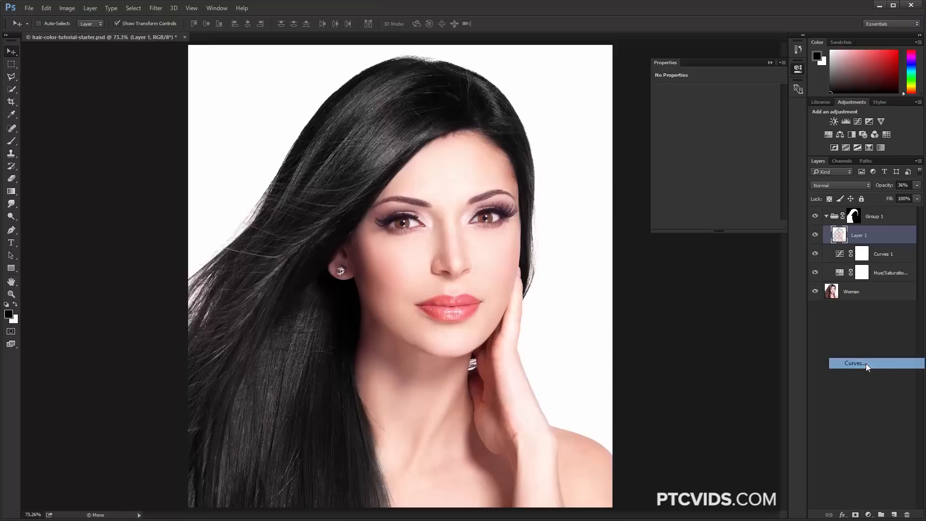
left_click_drag(699, 186, 699, 191)
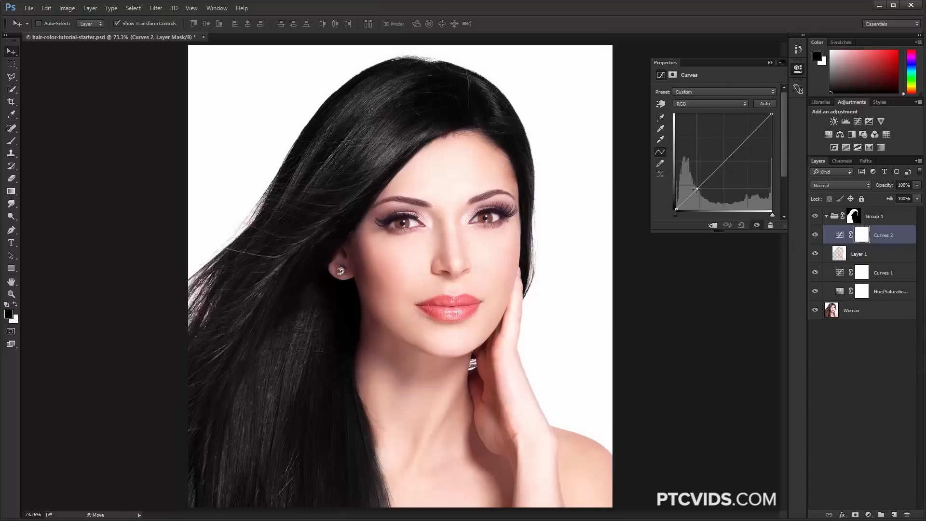
left_click_drag(756, 133, 747, 123)
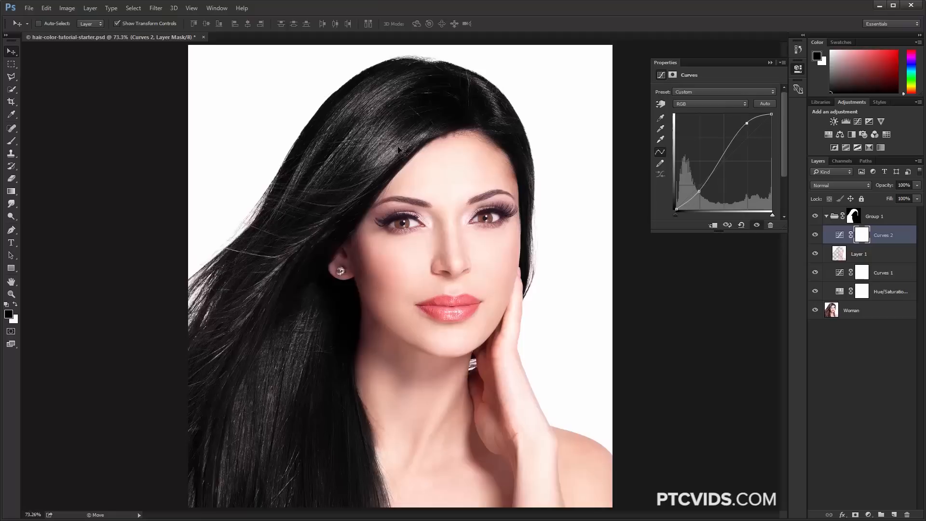
left_click_drag(701, 190, 701, 189)
mouse_move(889, 187)
left_mouse_down()
mouse_move(875, 189)
mouse_move(893, 188)
left_mouse_up()
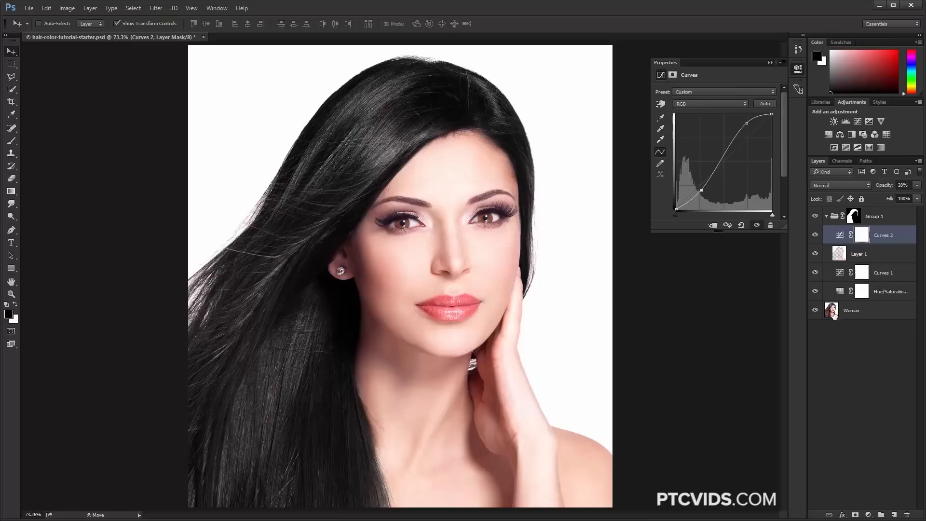
- Try painting with a black brush on Group 1's mask over the hair beside the forehead, and undo the strokes
left_click(854, 218)
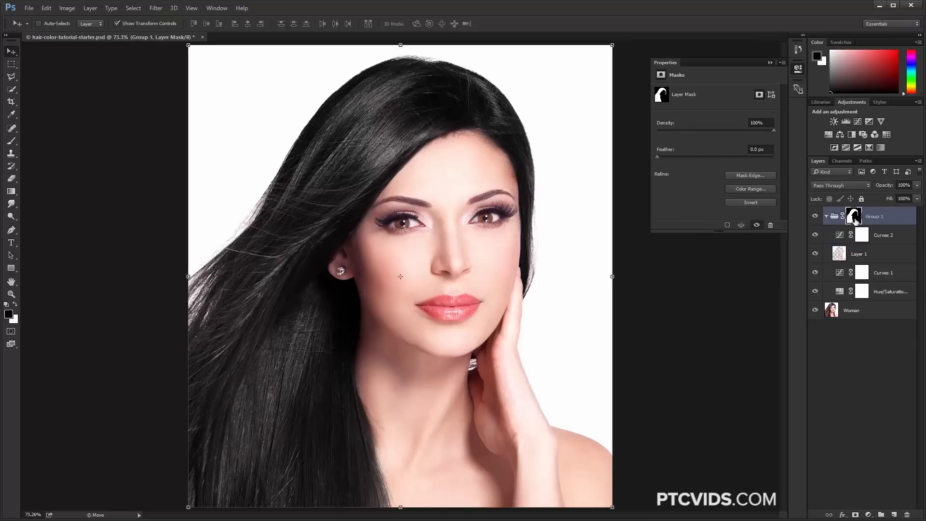
left_click(11, 141)
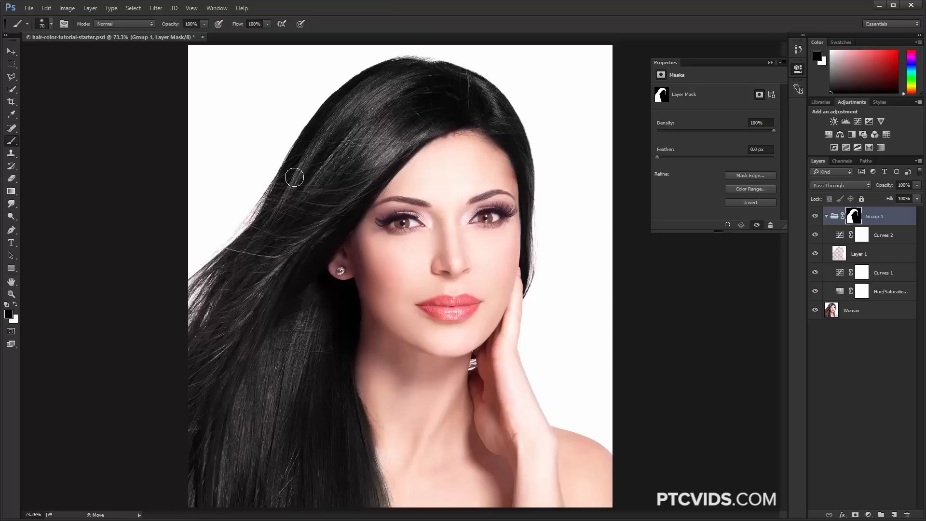
mouse_move(293, 176)
left_mouse_down()
mouse_move(306, 194)
mouse_move(351, 209)
mouse_move(396, 154)
left_mouse_up()
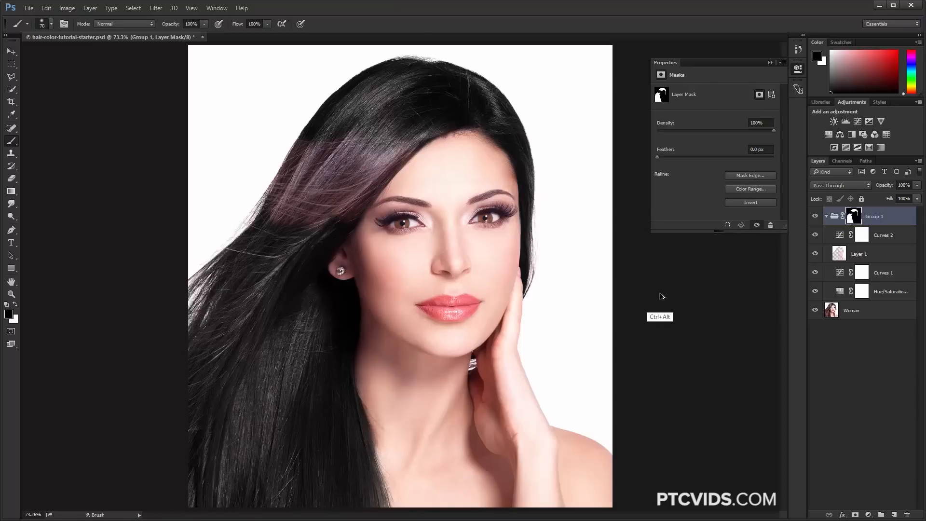
key("ctrl+z")
- Collapse Group 1, rename it "Black Hair", and leave no layer selected
left_click(827, 216)
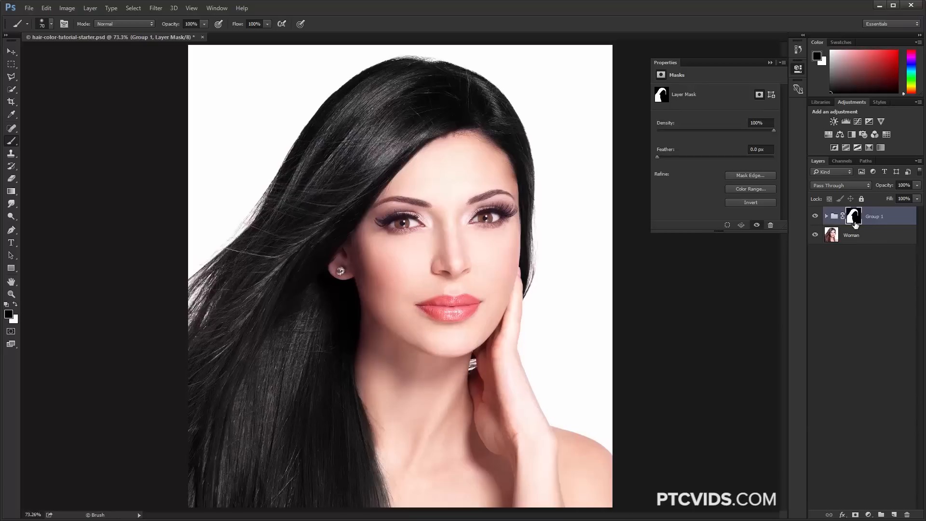
left_click(872, 222)
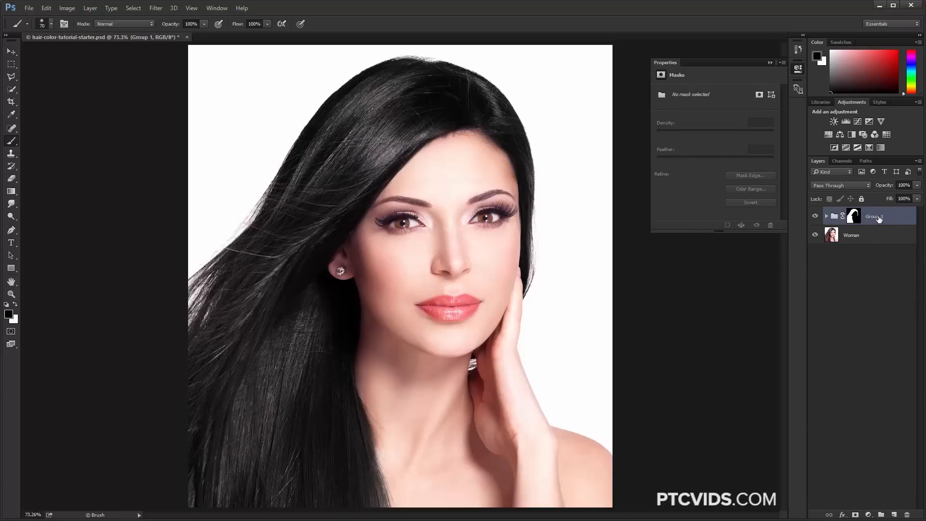
double_click(880, 218)
type("Black Hair")
left_click(844, 343)
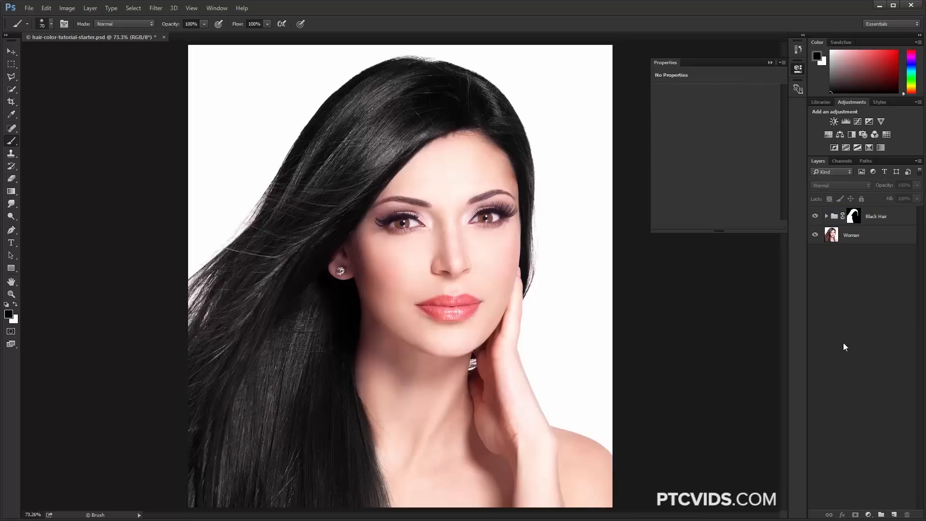
- Create a new group above Black Hair, copy the Black Hair mask onto it, and hide the Black Hair group
left_click(881, 515)
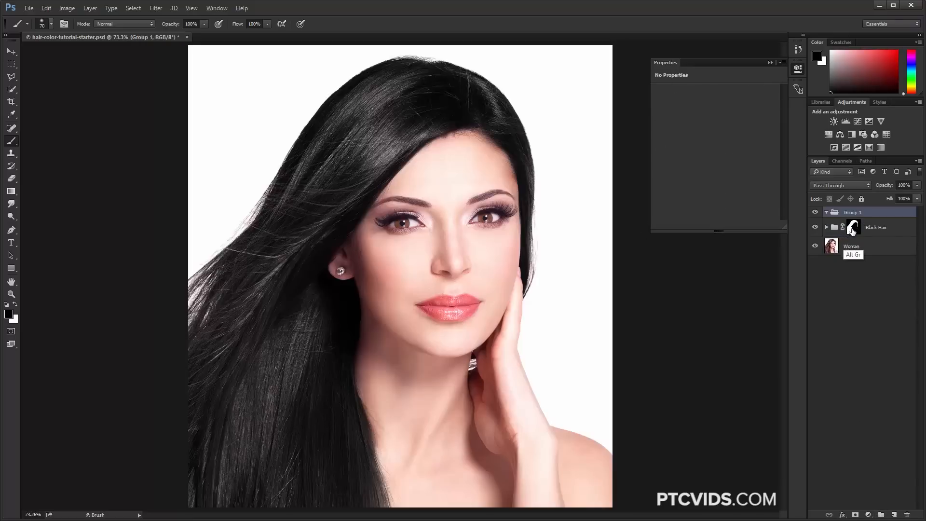
left_click_drag(854, 229, 857, 218)
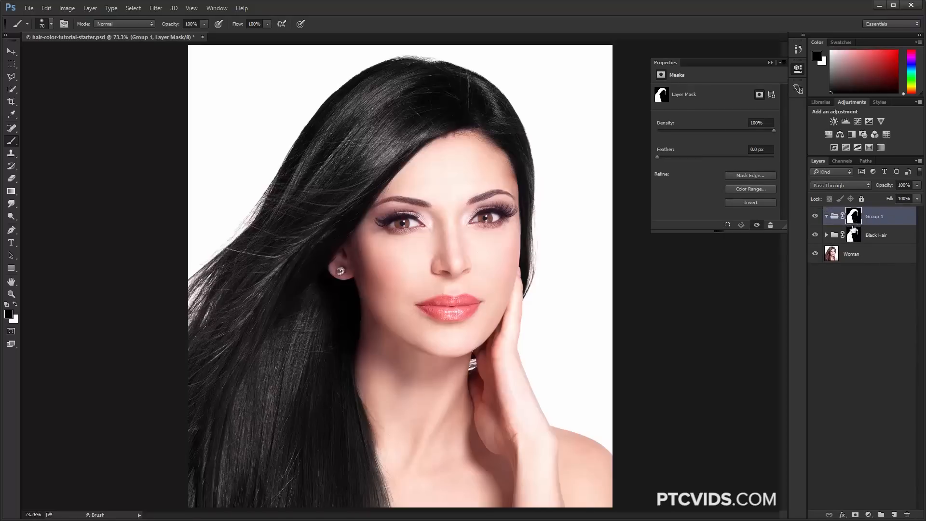
left_click(816, 235)
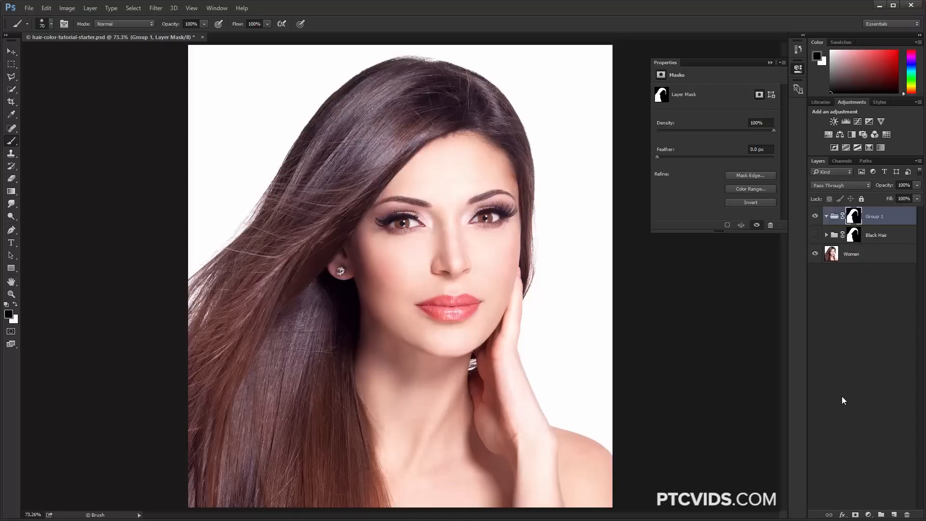
- Add a Selective Color adjustment in the new group with Neutrals at Cyan -35, Magenta +7 and Yellow +13, and compare the hair with and without it
left_click(869, 515)
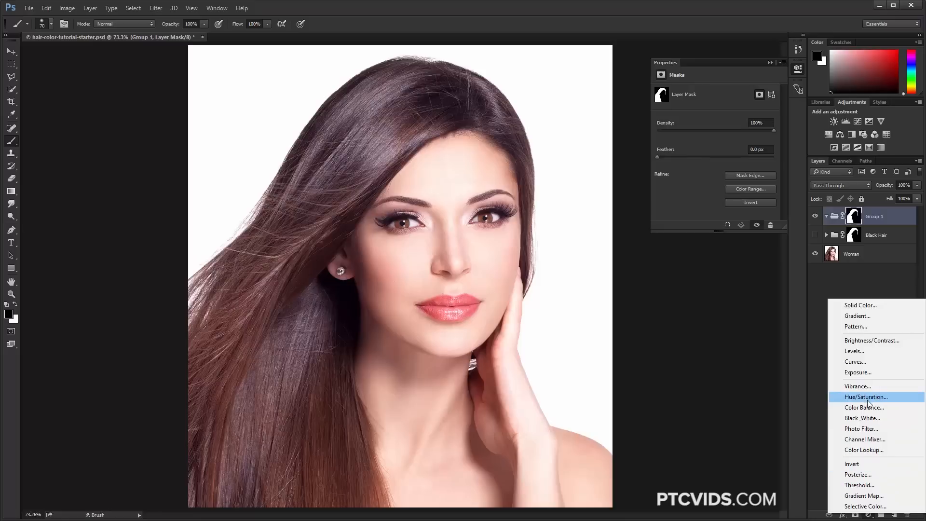
left_click(875, 507)
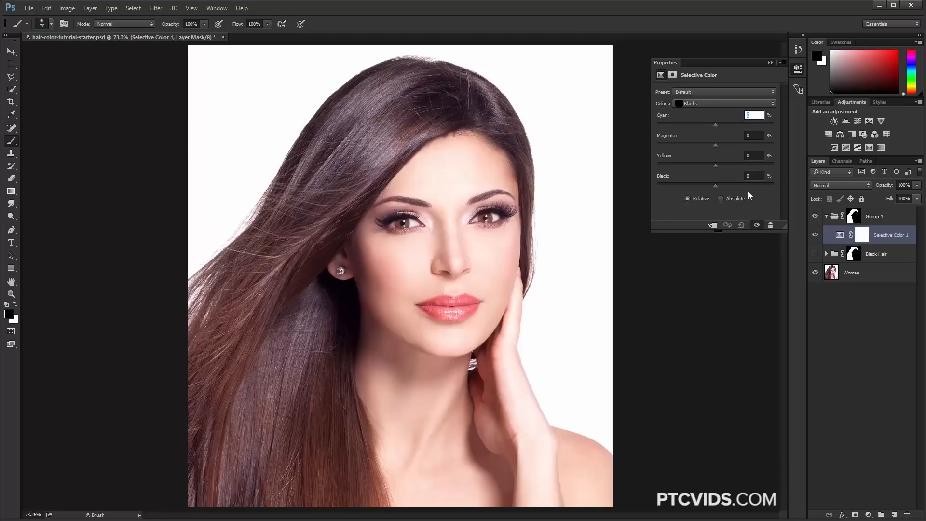
left_click(696, 104)
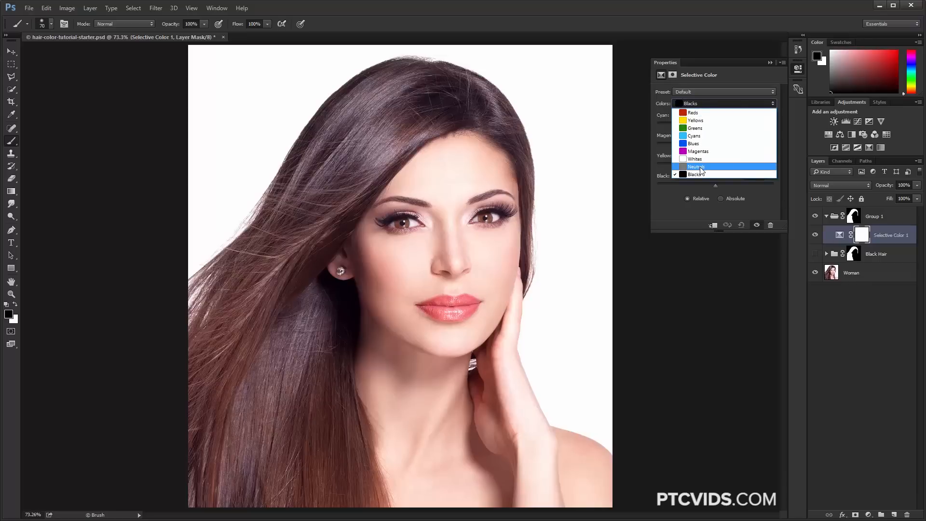
left_click(702, 167)
left_click_drag(716, 123, 694, 125)
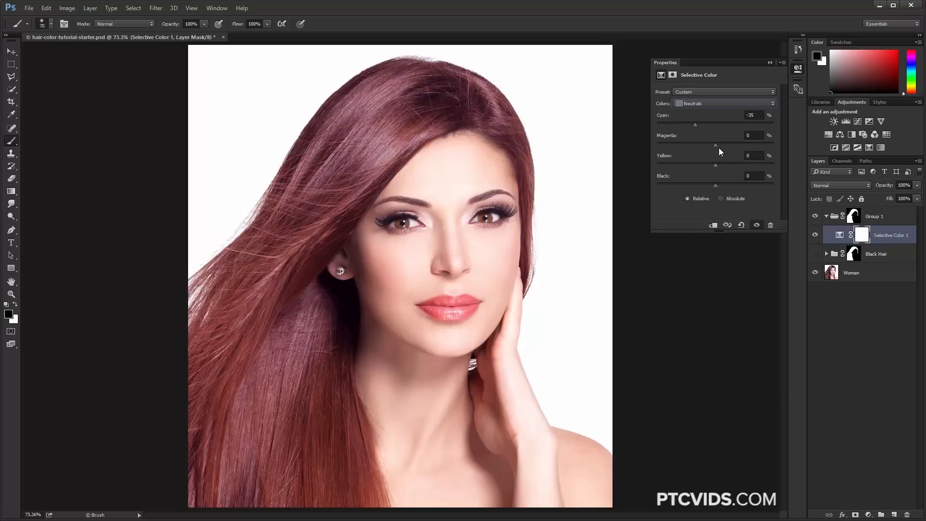
left_click_drag(716, 144, 720, 143)
left_click_drag(723, 165, 724, 165)
left_click(815, 236)
left_click(815, 235)
- Add a Curves adjustment layer above Selective Color 1 and shape it into an S-curve for contrast
left_click(869, 516)
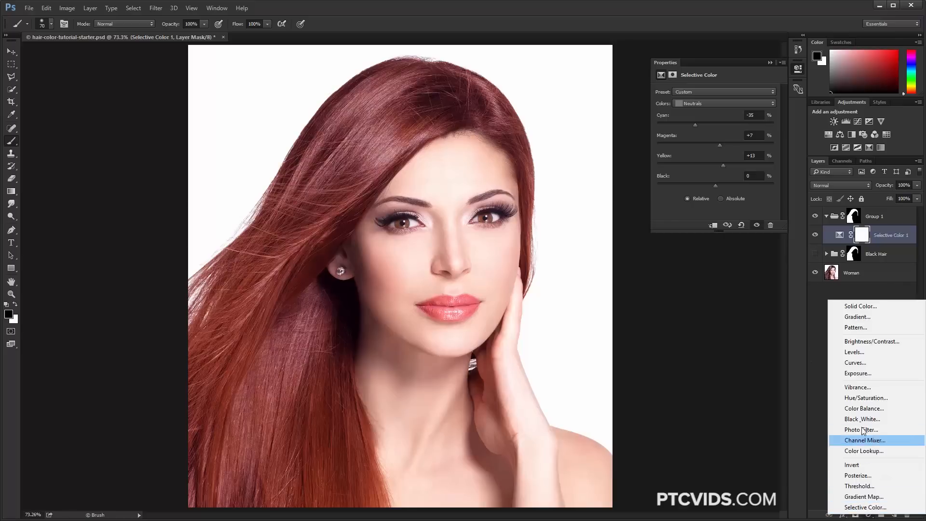
left_click(869, 364)
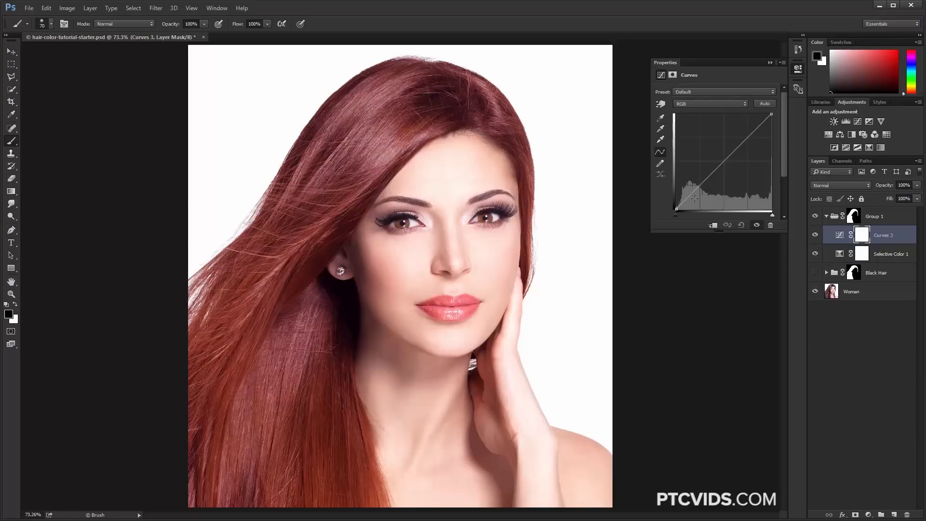
left_click(694, 198)
left_click_drag(748, 137, 748, 132)
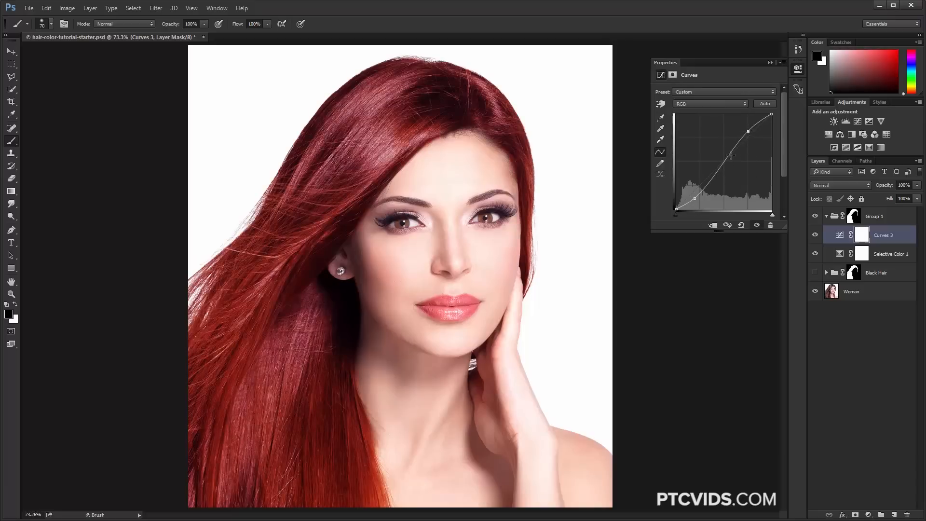
- Set the new Curves layer's blend mode to Luminosity, compare the hair with and without it, and lower its opacity
left_click(826, 186)
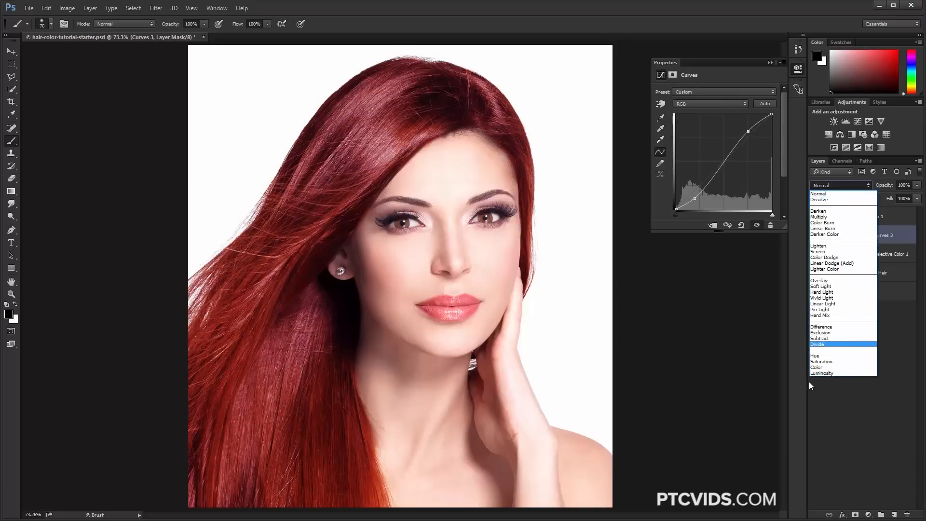
left_click(822, 373)
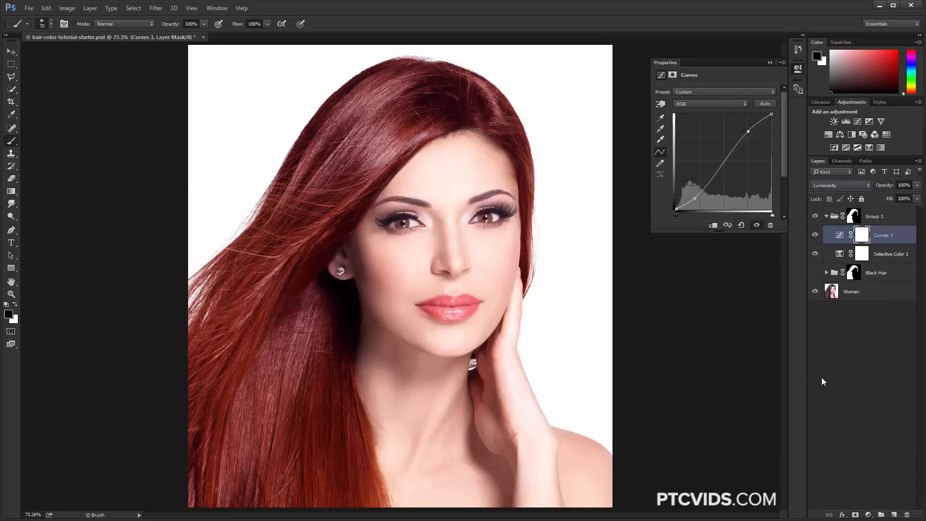
left_click(816, 237)
left_click(817, 236)
left_click_drag(886, 186, 868, 187)
- Collapse the red hair adjustment group, rename it "Red Hair", and hide it
left_click(827, 219)
double_click(878, 217)
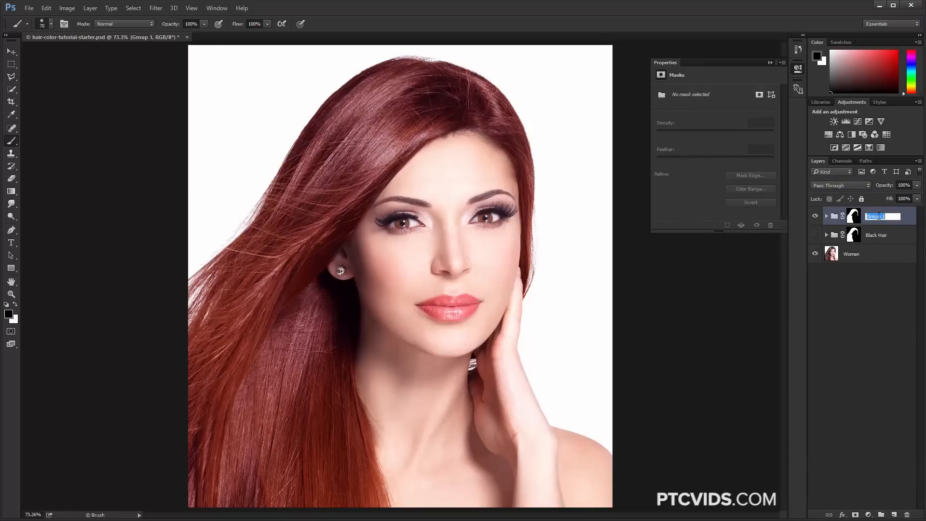
type("red Hai")
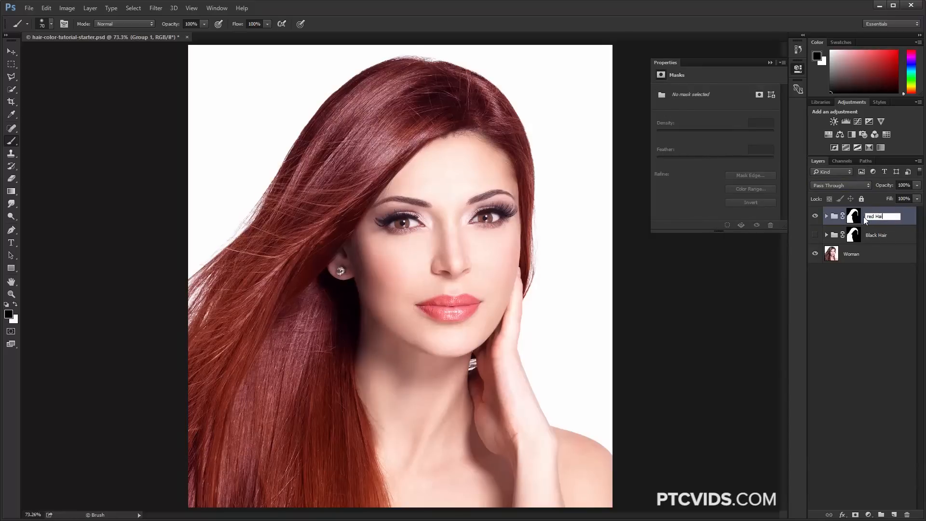
type("r")
left_click_drag(869, 217, 864, 219)
key("BackSpace")
type("R")
left_click(815, 216)
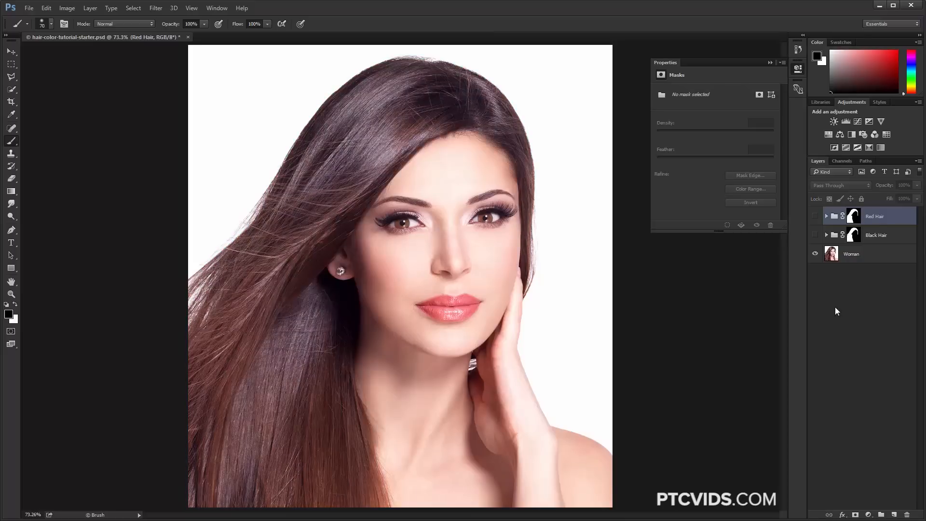
- Create another group above Red Hair with a copy of the Black Hair mask, and add a Gradient Map adjustment inside it
left_click(879, 515)
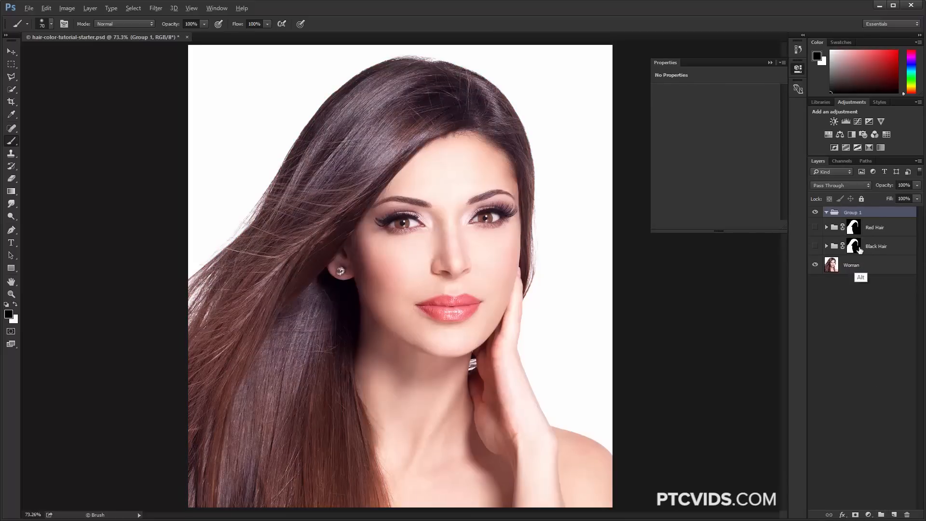
left_click_drag(855, 247, 854, 216)
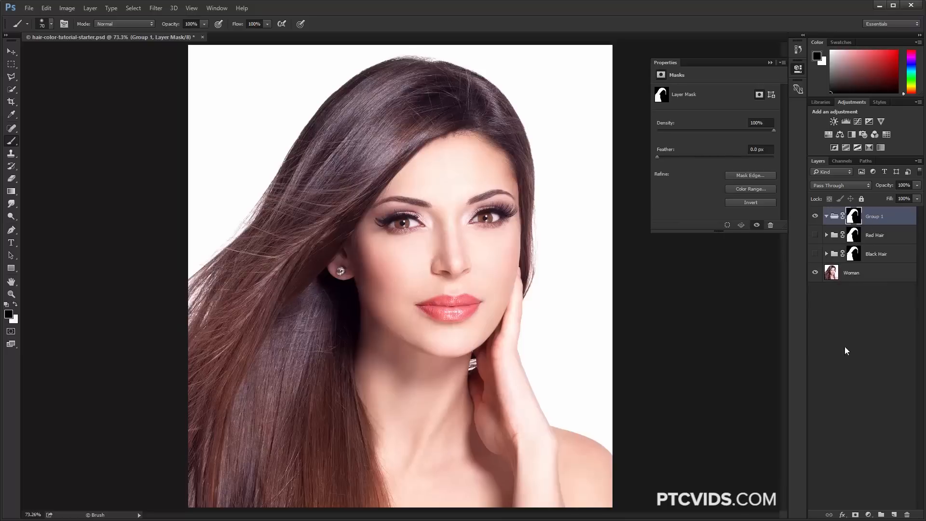
left_click(846, 348)
left_click(869, 515)
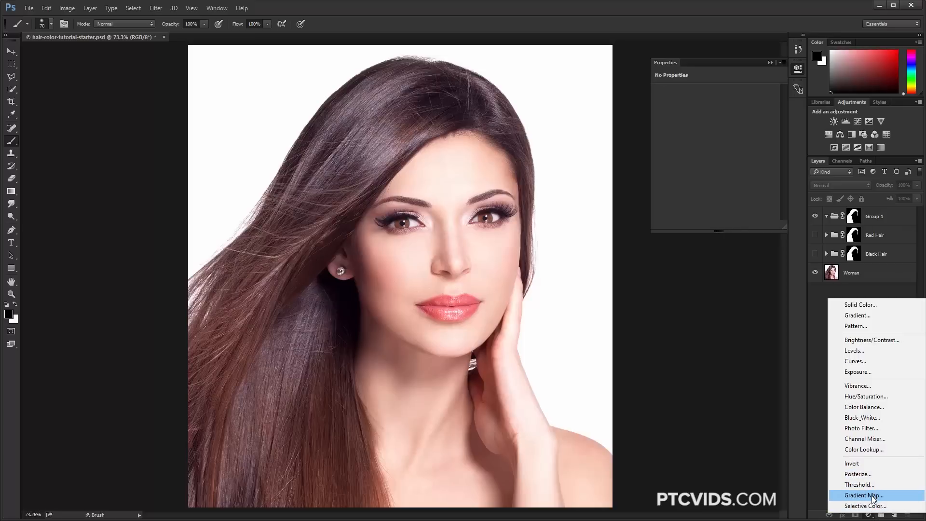
left_click(873, 496)
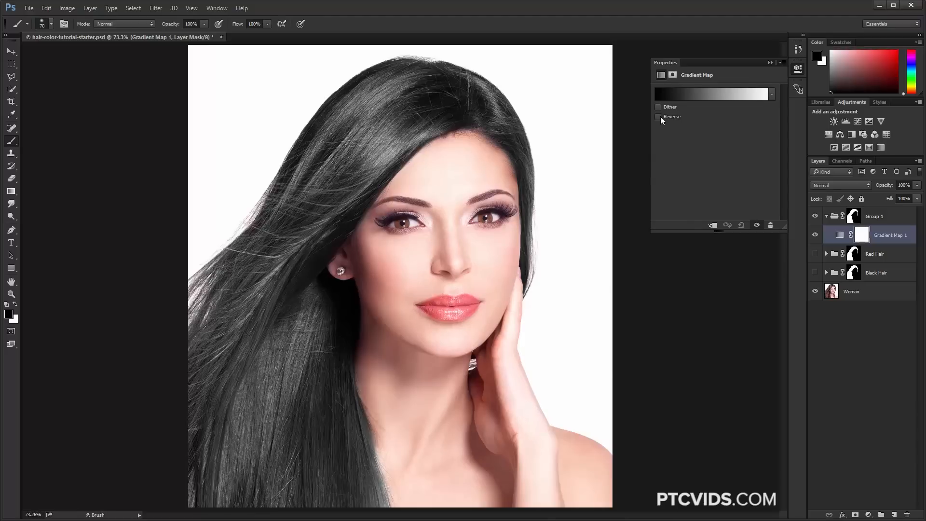
- Try a custom gradient with its color midpoint at 92% and its black stop changed to ff0000, and cancel the color change
left_click(684, 98)
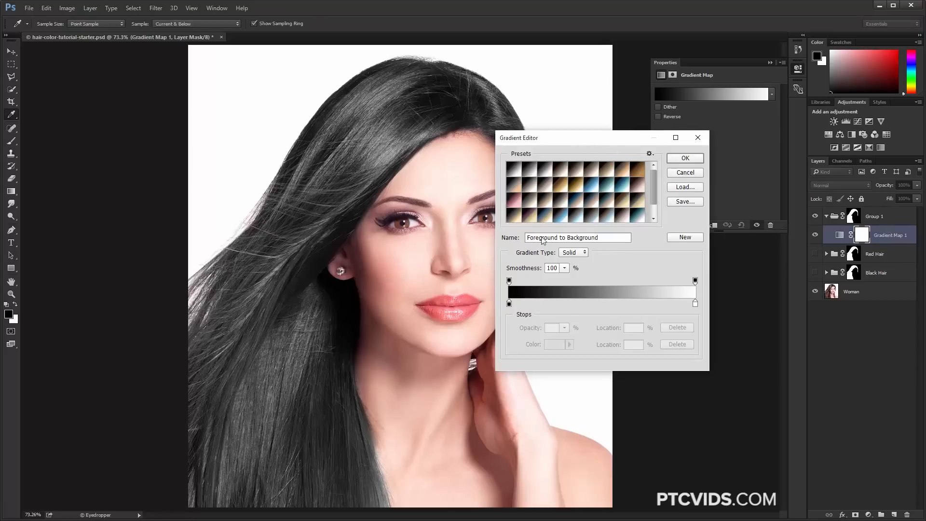
left_click(510, 304)
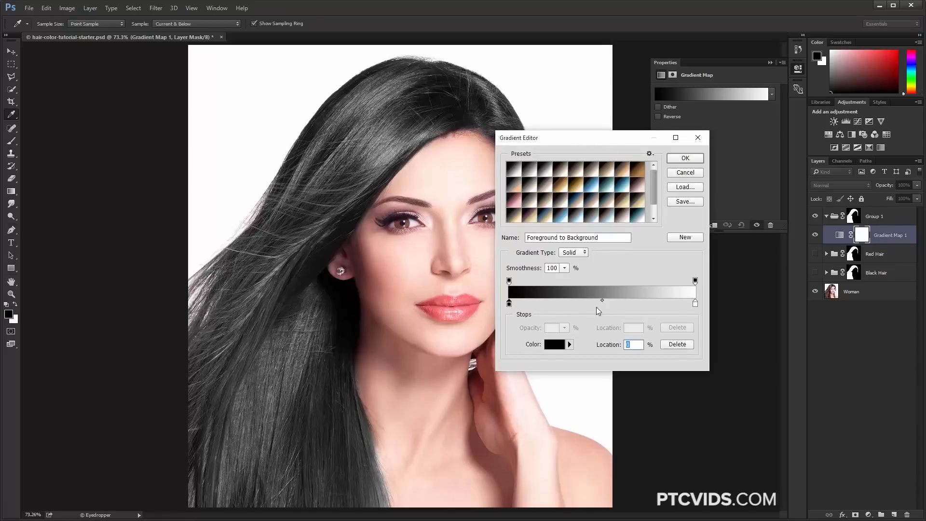
left_click_drag(602, 301, 681, 300)
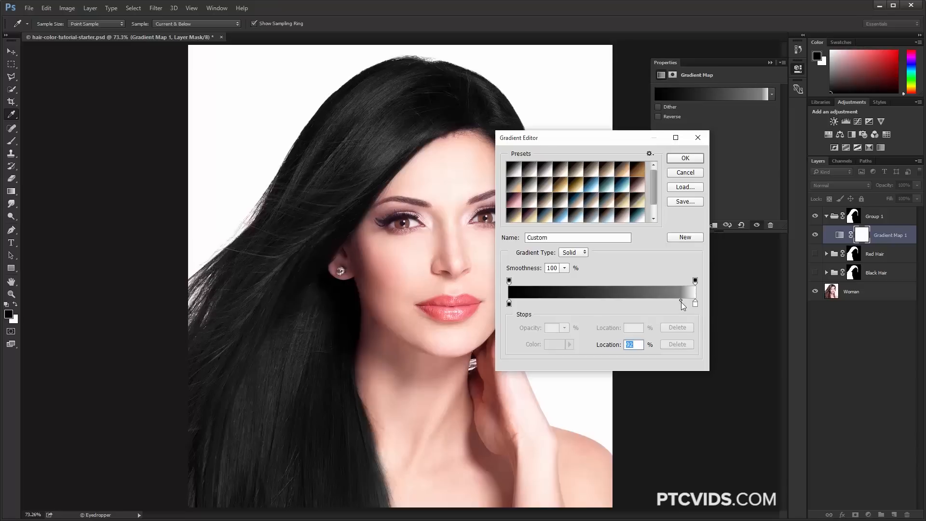
double_click(509, 304)
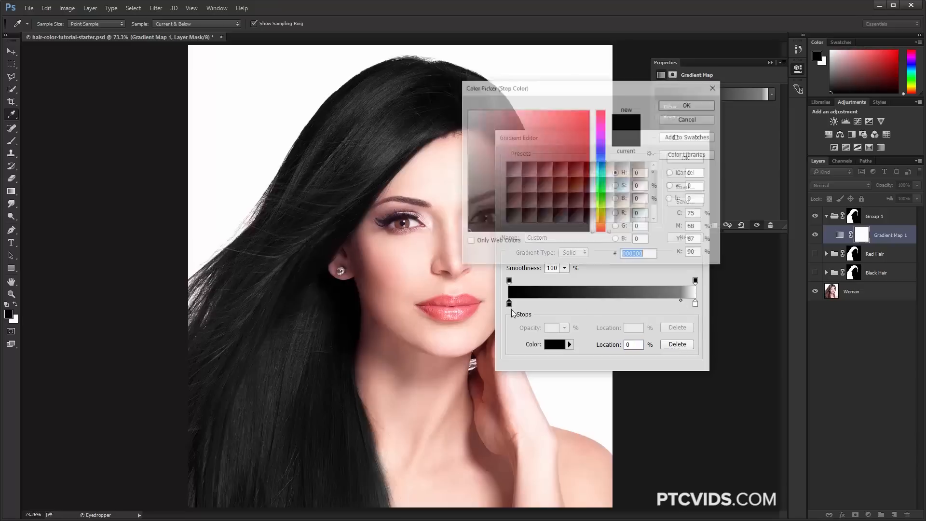
type("de2323")
double_click(623, 255)
type("ff0000")
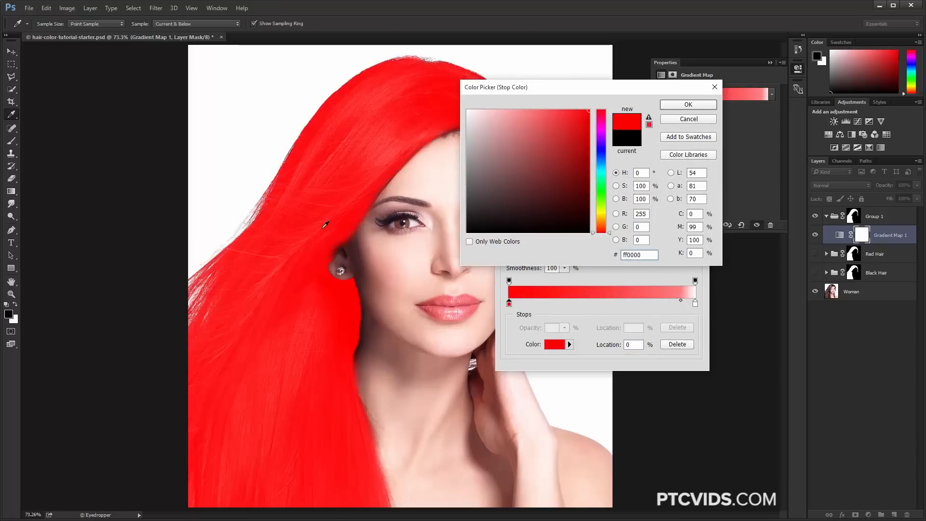
left_click(682, 120)
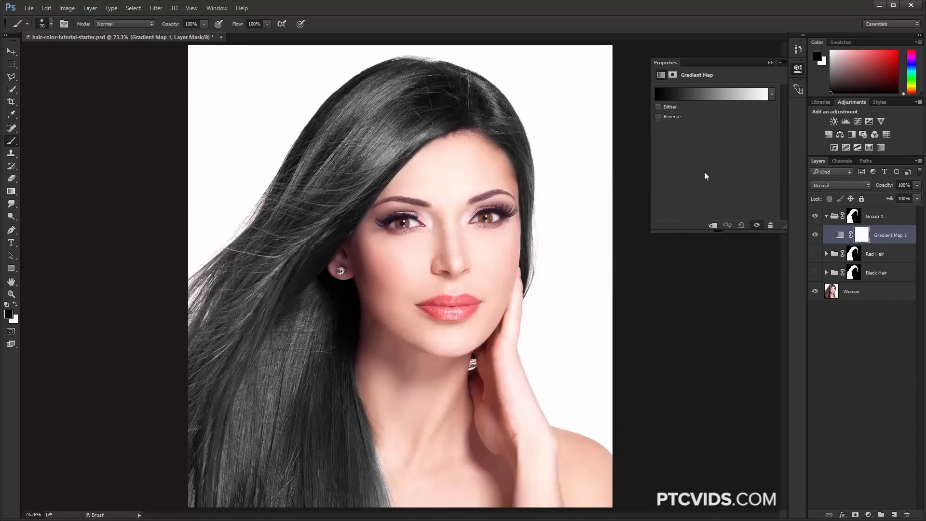
- Replace the Gradient Map's current gradient presets with the Photographic Toning set
left_click(772, 95)
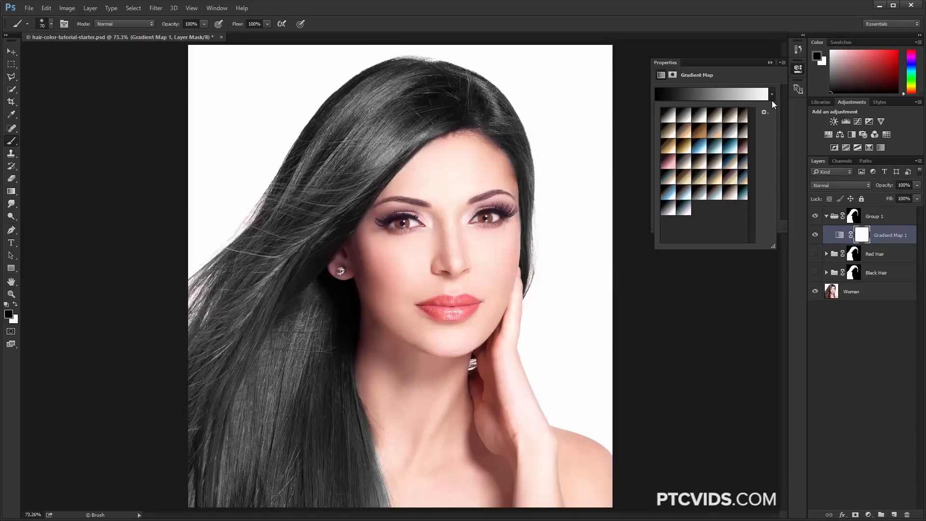
left_click(766, 113)
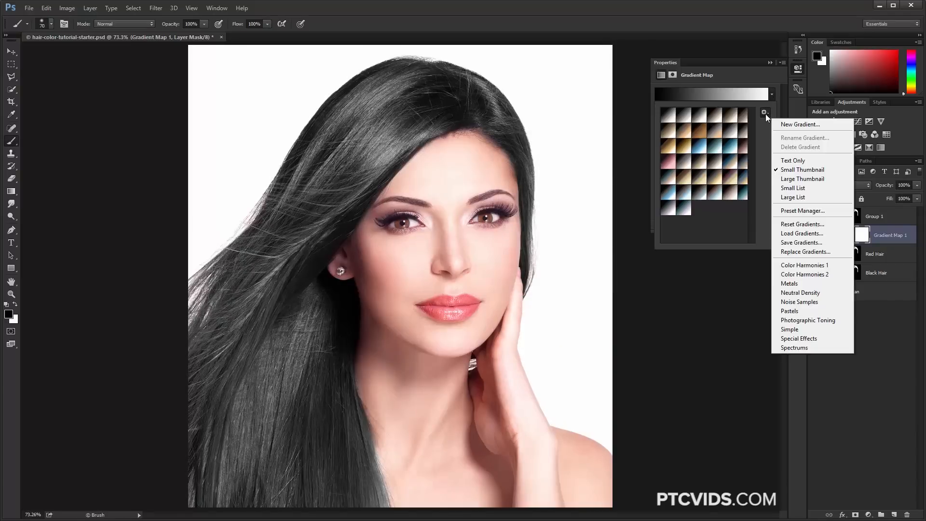
left_click(809, 321)
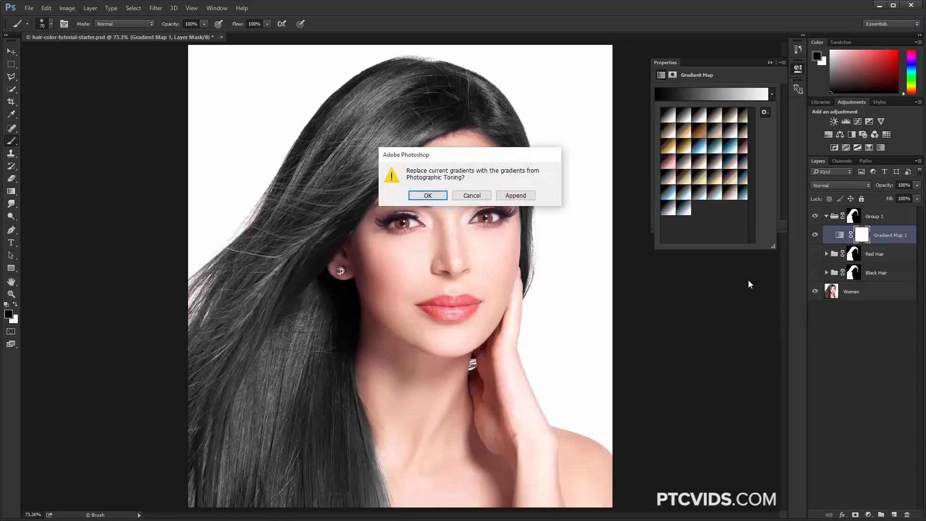
left_click(429, 195)
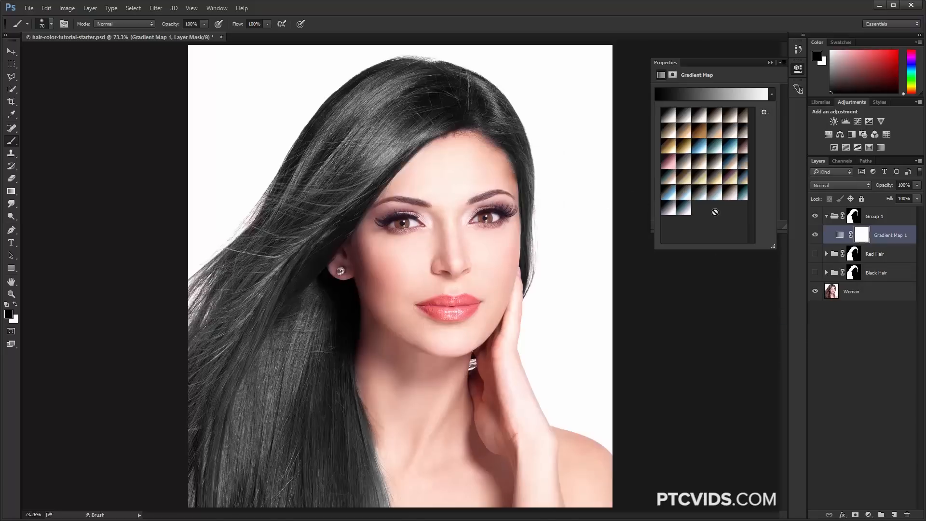
- Try several different Photographic Toning gradients on the hair's Gradient Map
left_click(717, 132)
left_click(732, 133)
left_click(734, 162)
left_click(733, 179)
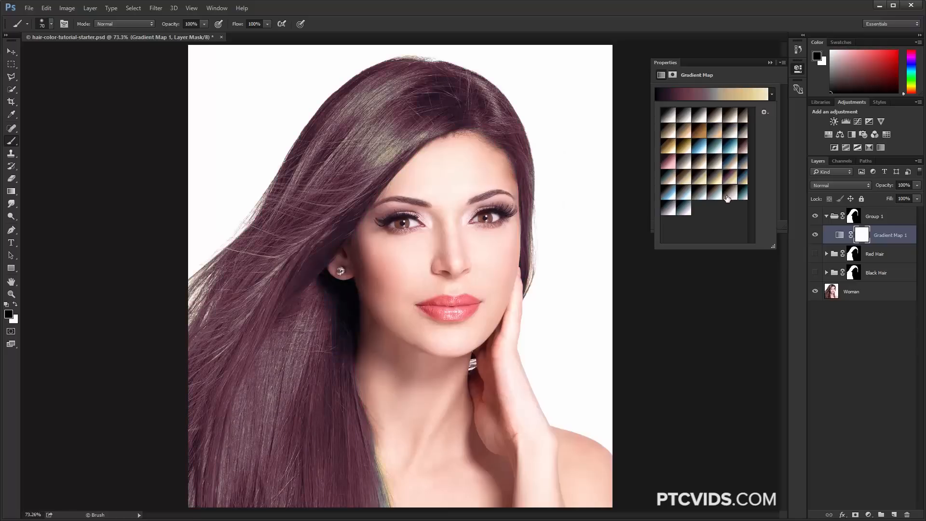
left_click(729, 195)
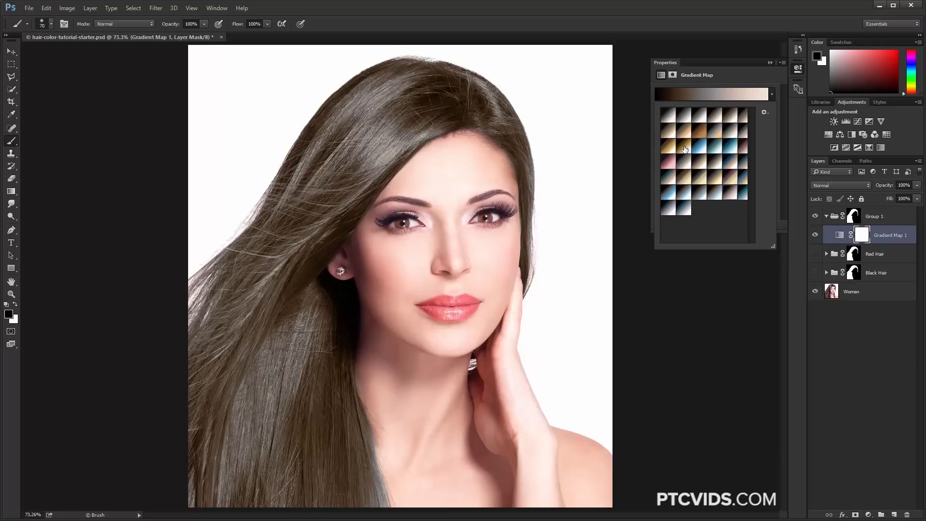
- Apply the Gold 2 gradient to the Gradient Map, check its preset name without renaming it, and close the preset list
left_click(681, 151)
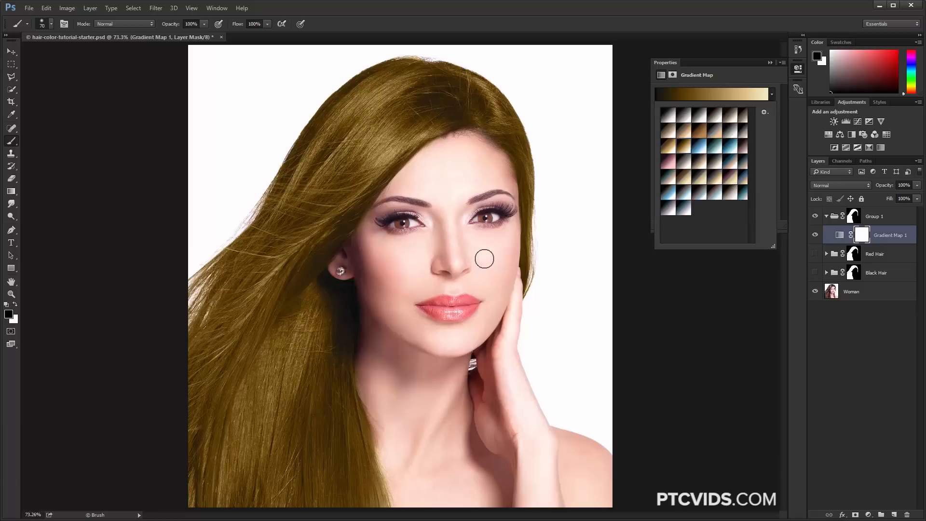
right_click(683, 149)
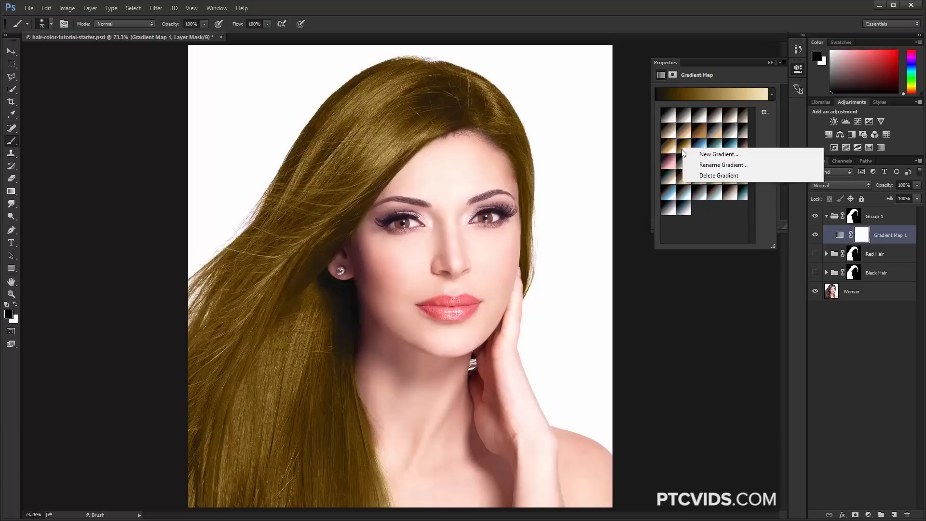
left_click(723, 165)
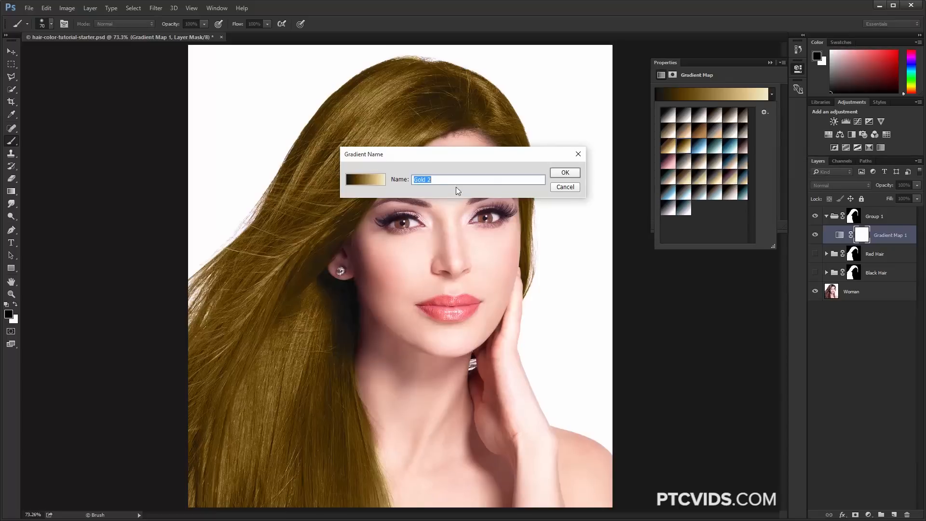
left_click(578, 154)
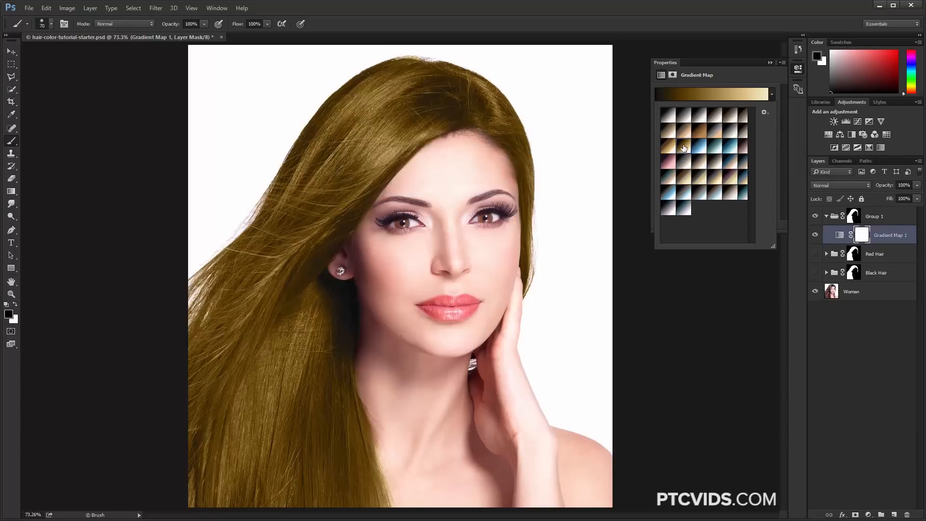
left_click(726, 73)
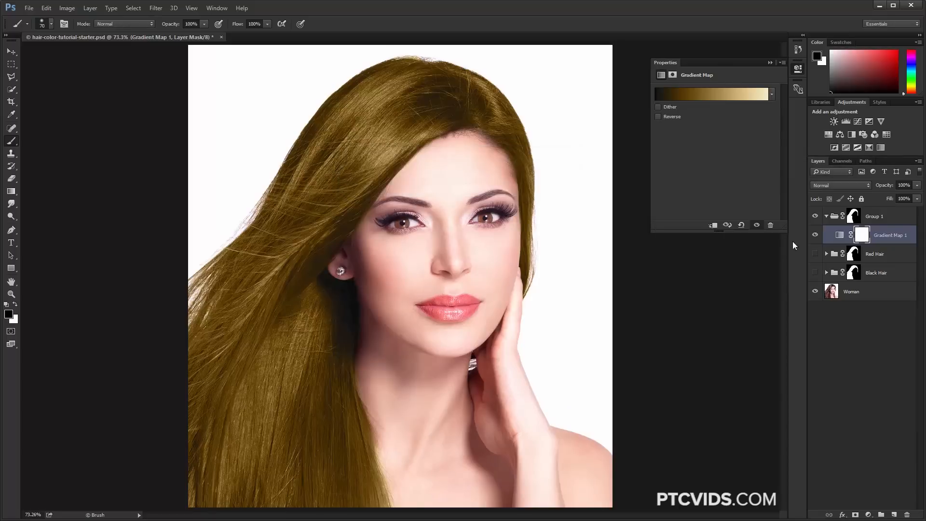
- Set the Gradient Map layer's blend mode to Screen
left_click(829, 184)
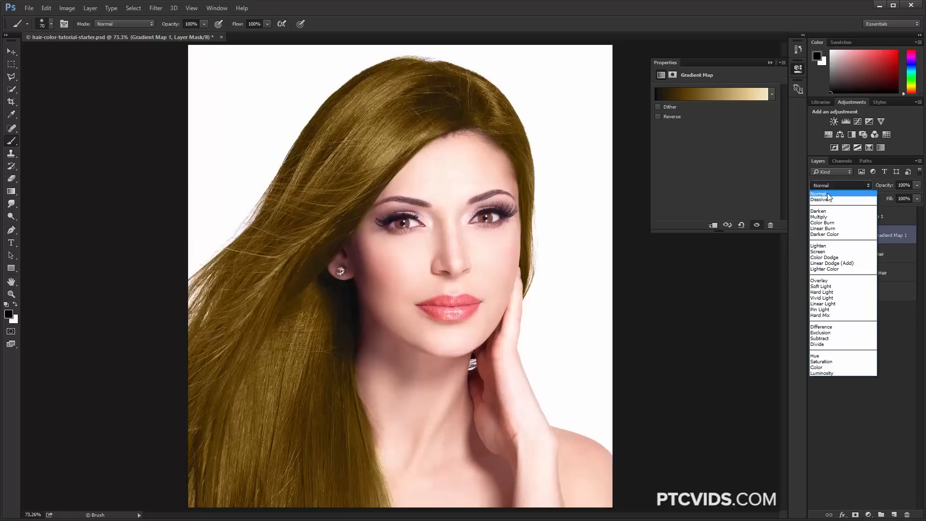
left_click(826, 252)
key("x")
key("5")
key("4")
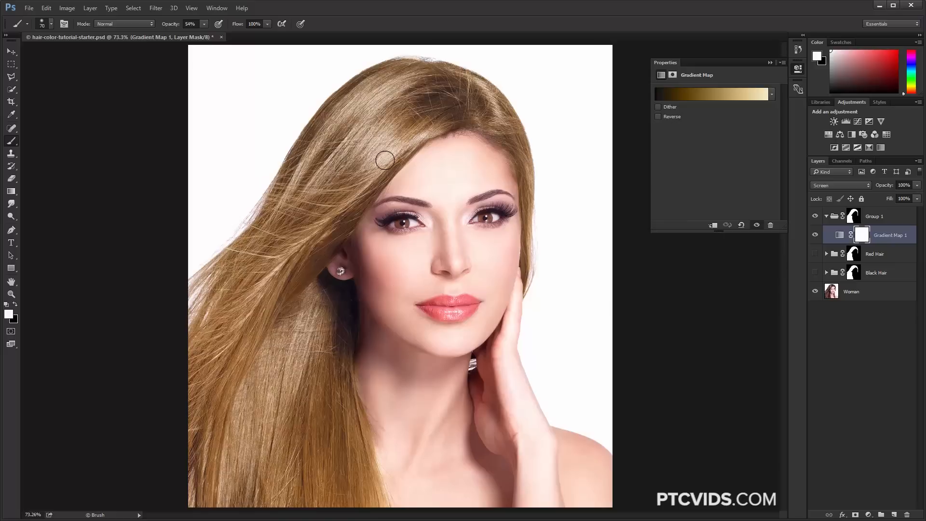
- Remove the extra color stop at the gradient's light end and recolor the stop at 2% to a very dark brown with hue 31°
left_click(707, 96)
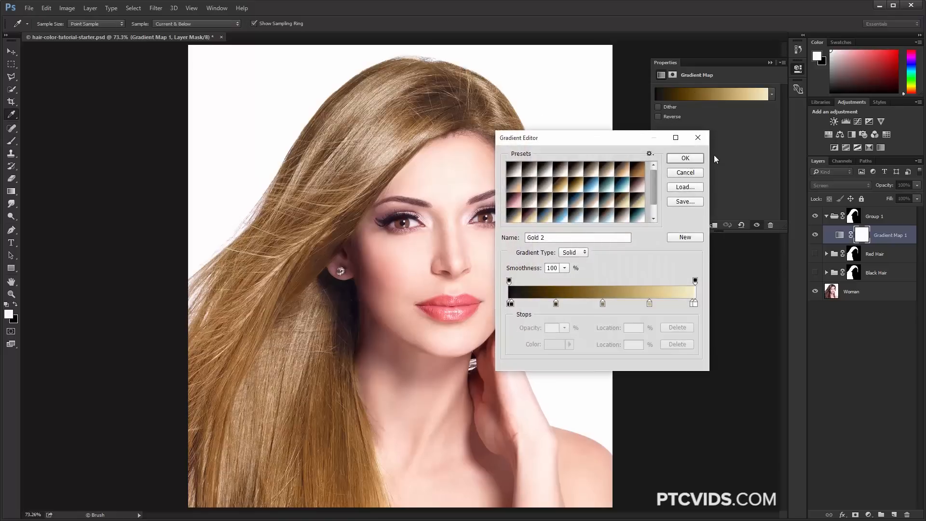
left_click_drag(636, 141, 680, 75)
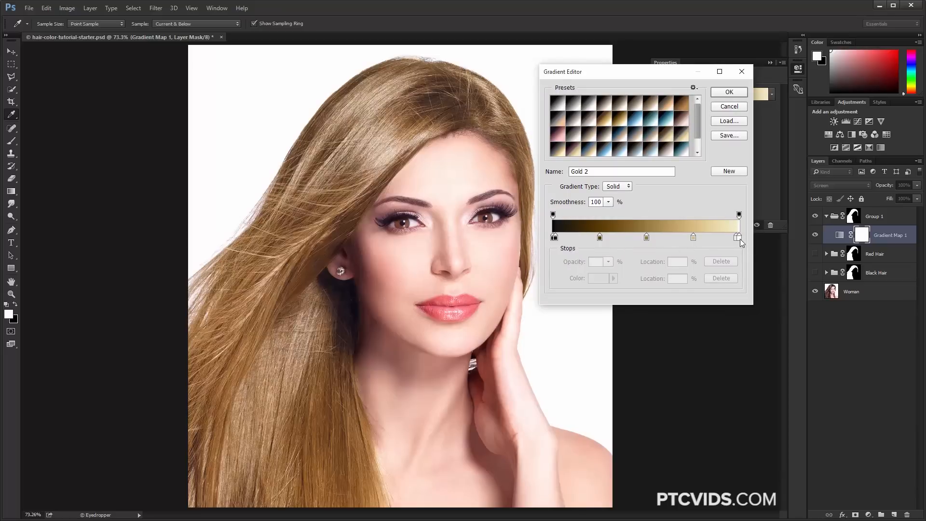
left_click_drag(739, 238, 736, 237)
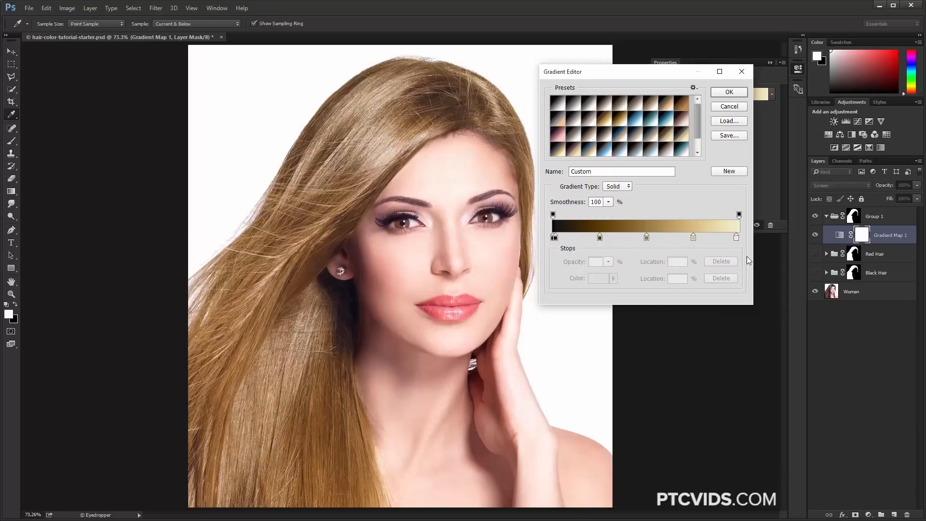
double_click(556, 240)
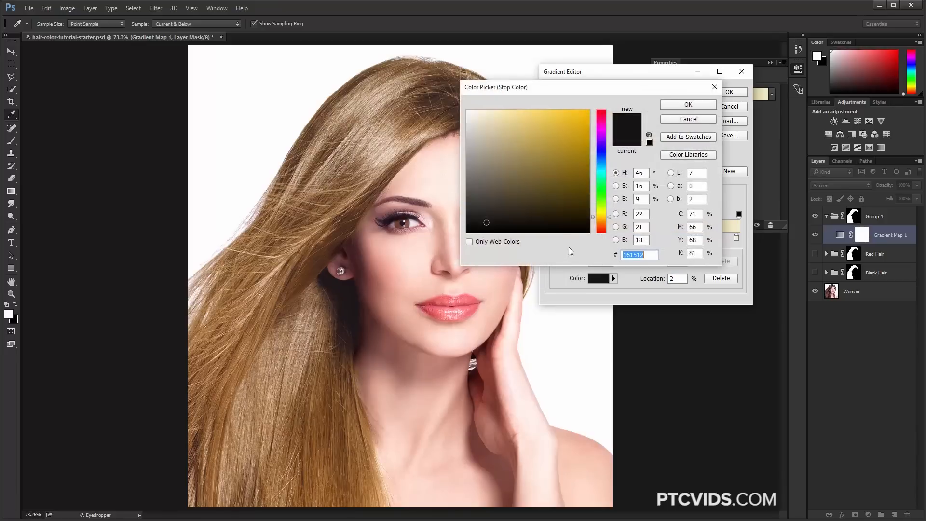
left_click(610, 222)
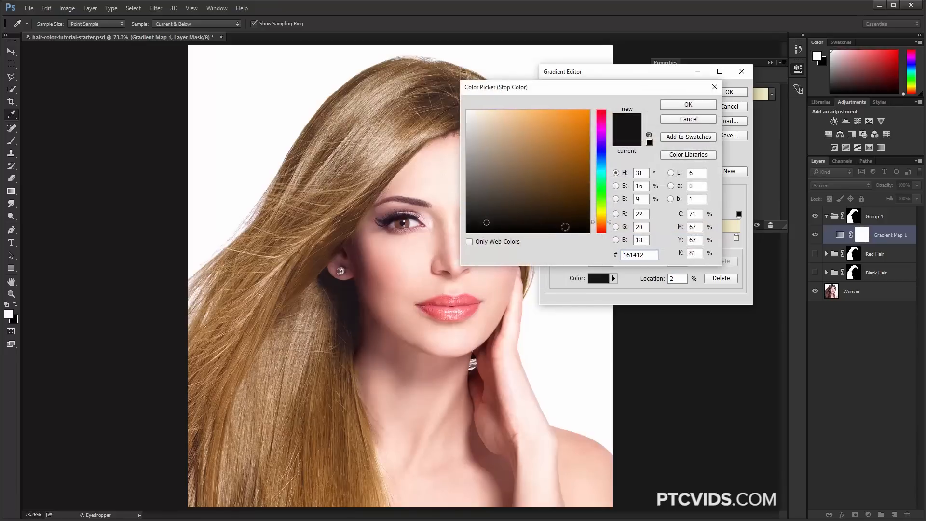
left_click(569, 220)
left_click(573, 216)
left_click(689, 105)
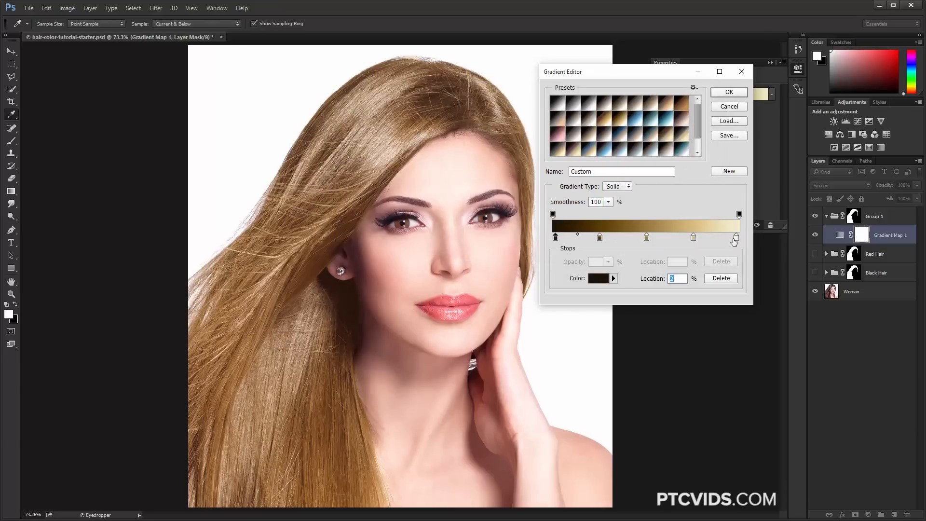
- Delete the color stops on either side of the gradient's middle stop, recolor the middle stop to beae3f, and accept the gradient
left_click_drag(599, 239, 602, 251)
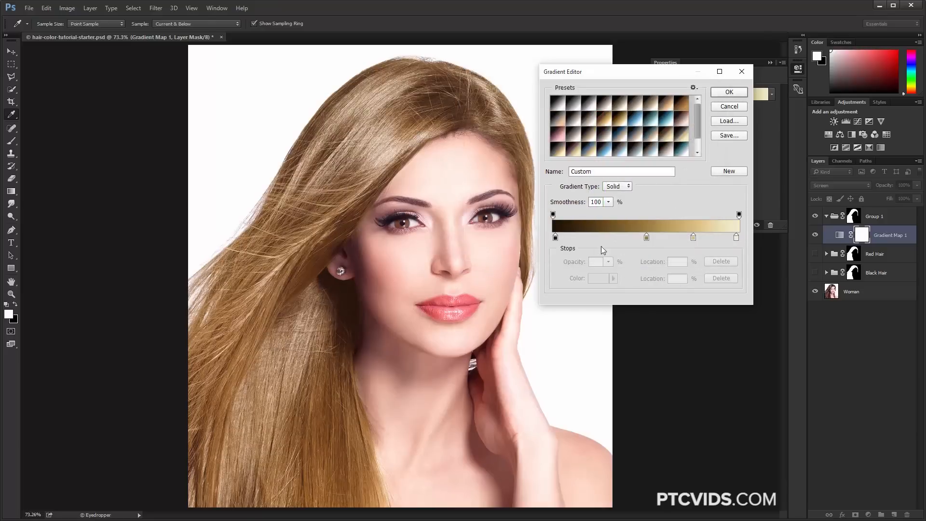
left_click_drag(693, 237, 683, 253)
double_click(647, 239)
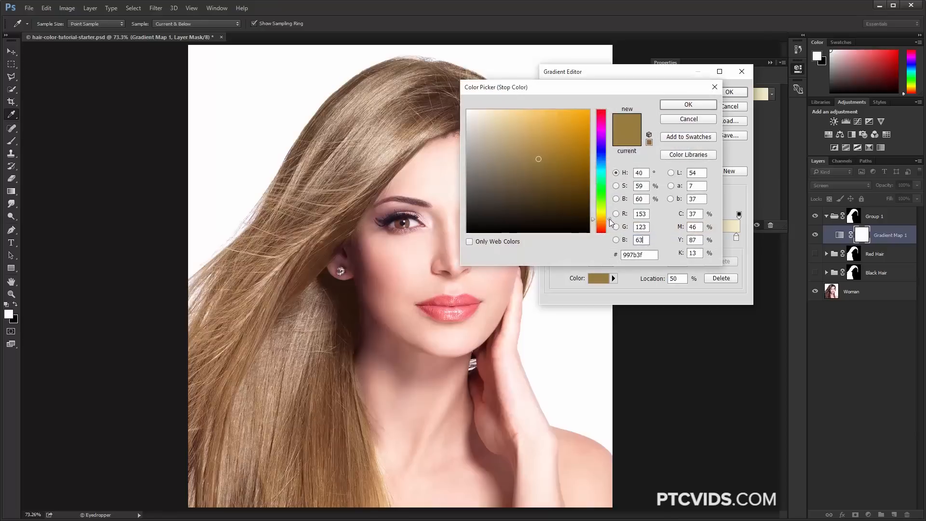
left_click_drag(609, 219, 610, 214)
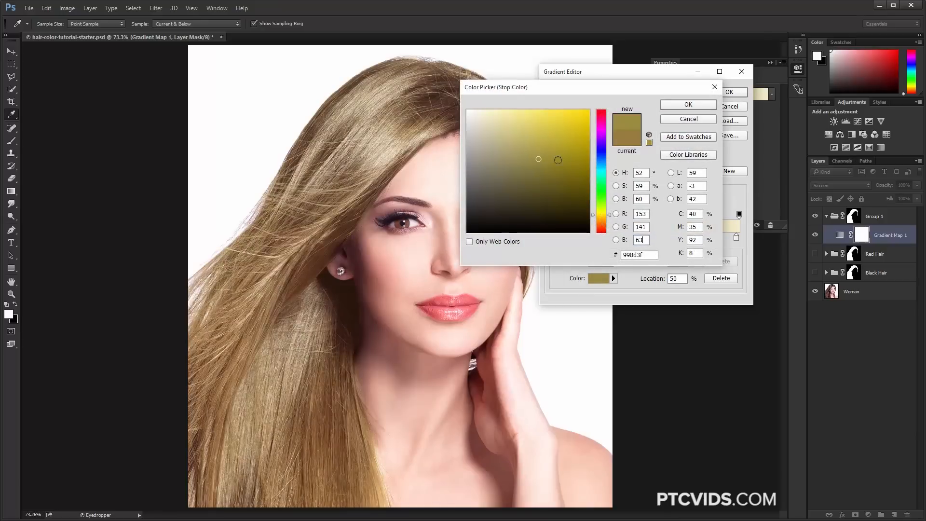
left_click(547, 141)
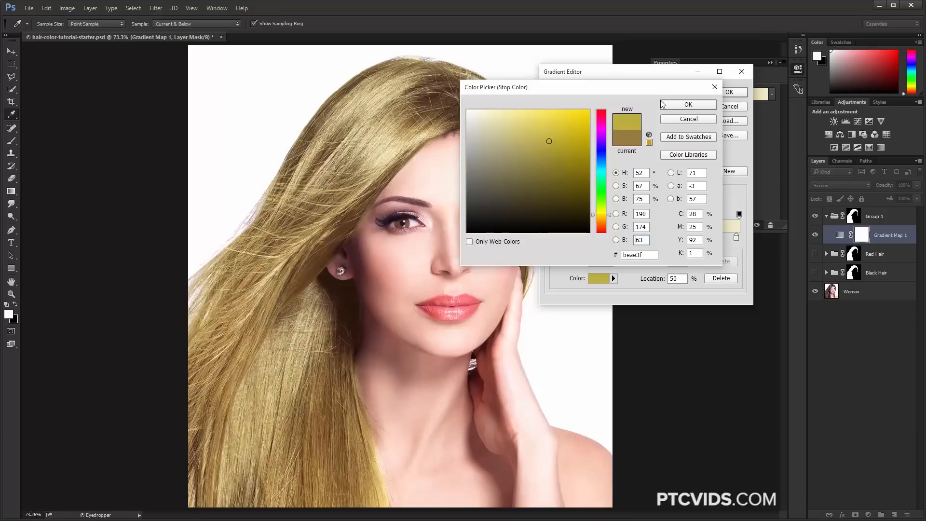
left_click(665, 105)
left_click(729, 91)
key("b")
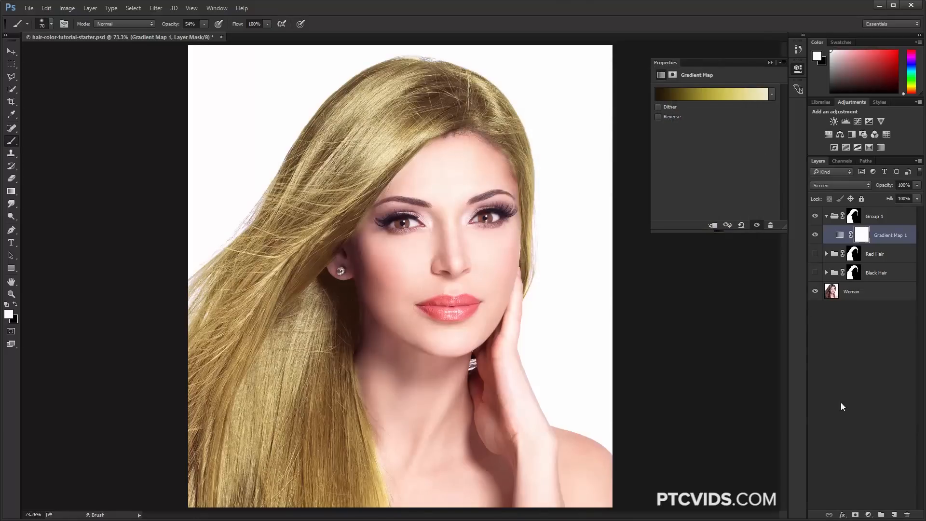
- Add a Curves adjustment below the Gradient Map inside Group 1 and lower its midtones slightly to darken the hair
left_click(868, 513)
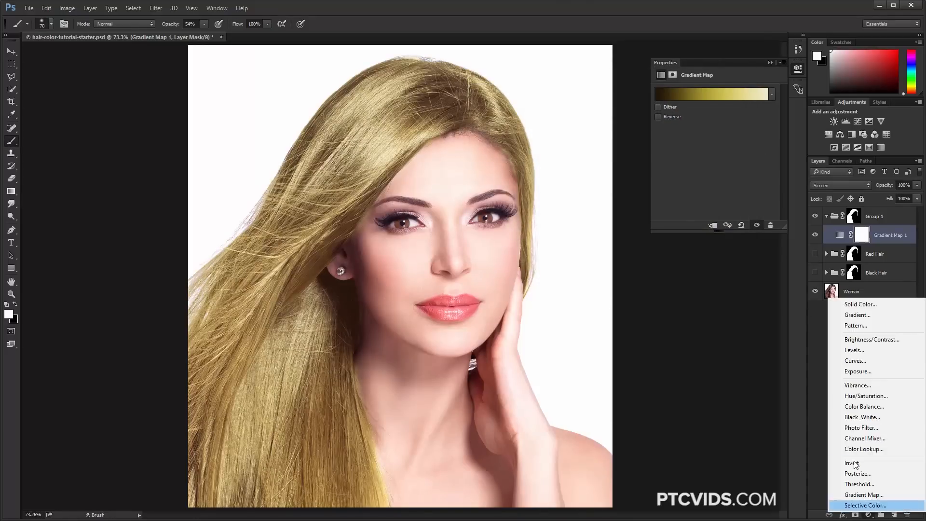
left_click(854, 361)
left_click_drag(842, 236, 845, 260)
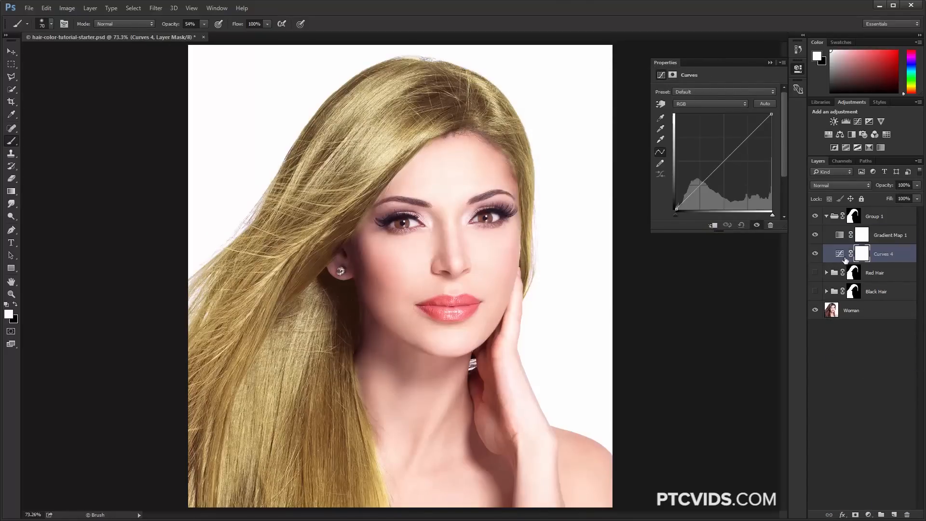
left_click_drag(715, 170, 718, 177)
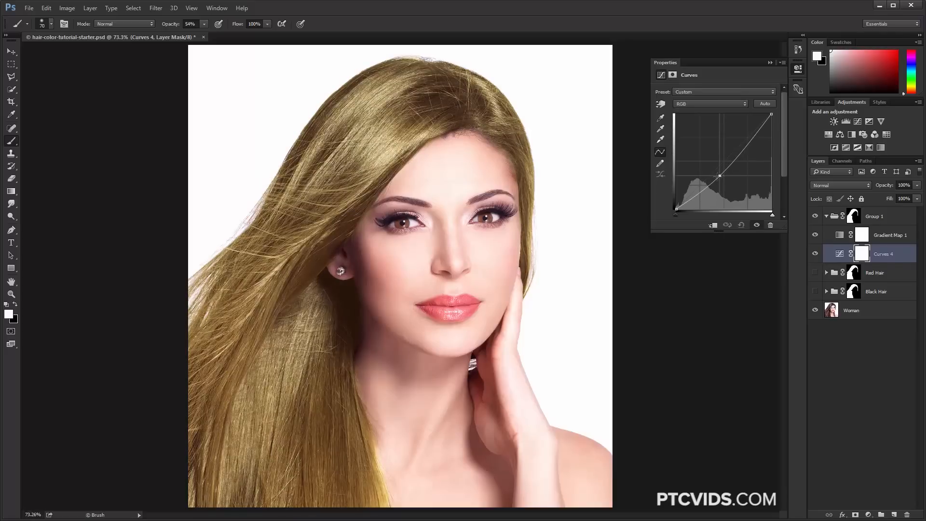
- Add a Hue/Saturation adjustment above the Gradient Map with Hue -6 and Saturation -19
left_click(841, 239)
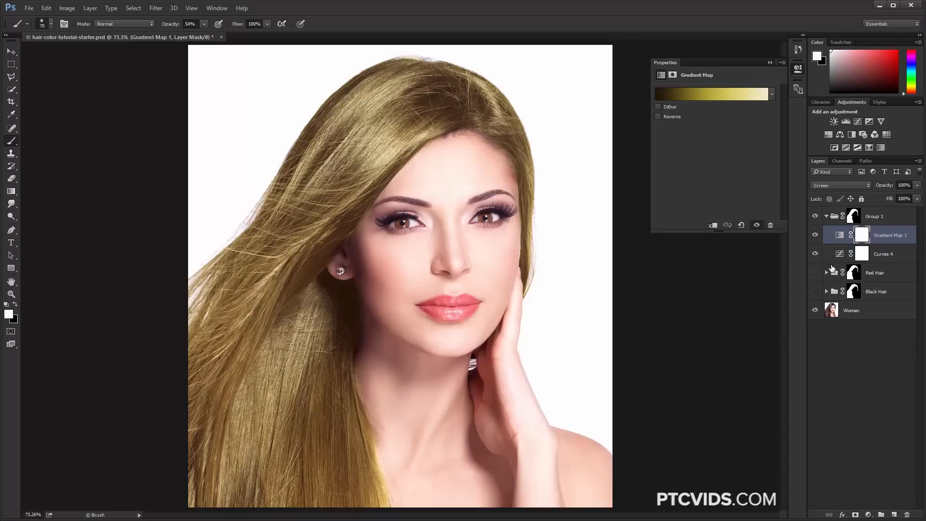
left_click(869, 515)
left_click(868, 397)
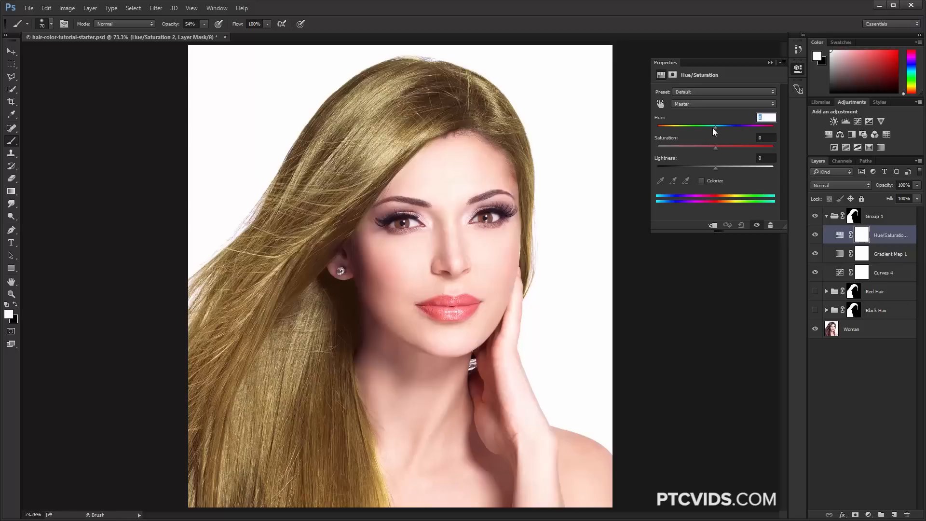
left_click_drag(716, 126, 713, 130)
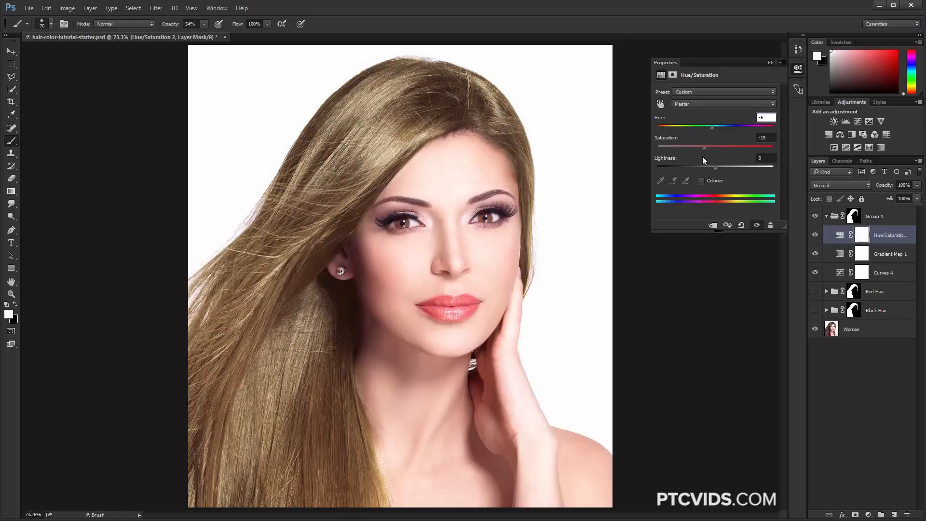
left_click(769, 63)
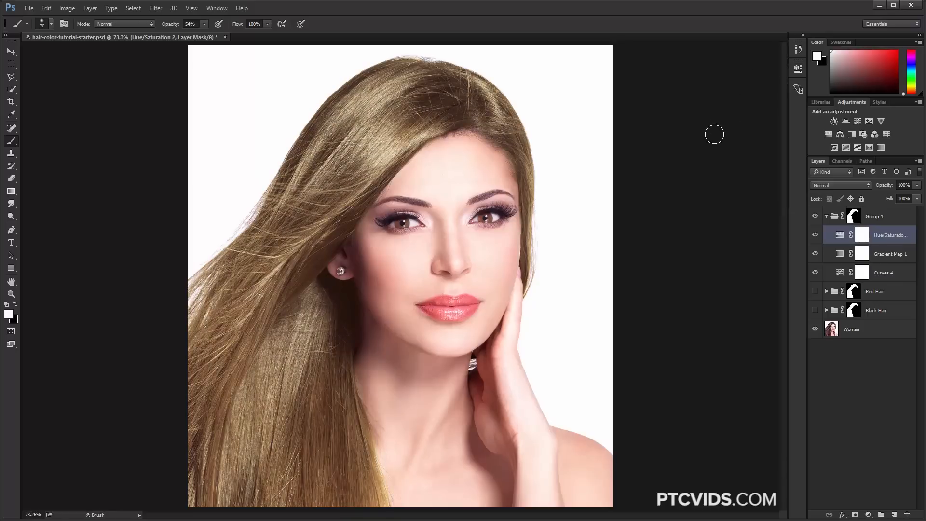
- Add a darkening Curves adjustment above Hue/Saturation and invert its mask to black
left_click(870, 516)
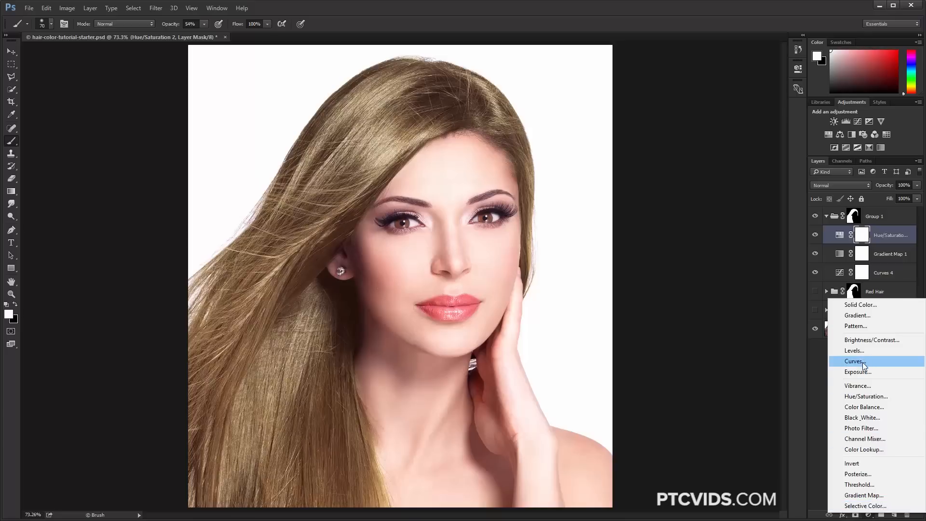
left_click(850, 368)
left_click_drag(703, 183, 711, 192)
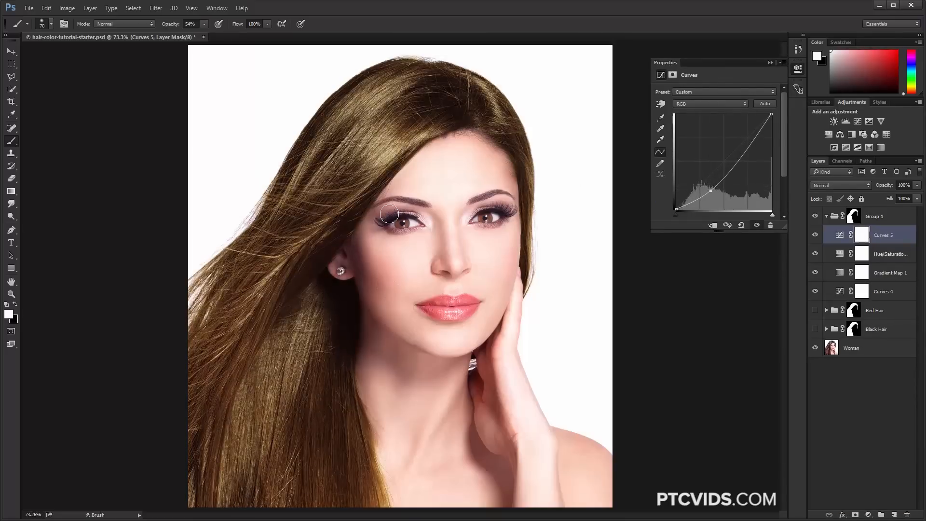
left_click(770, 63)
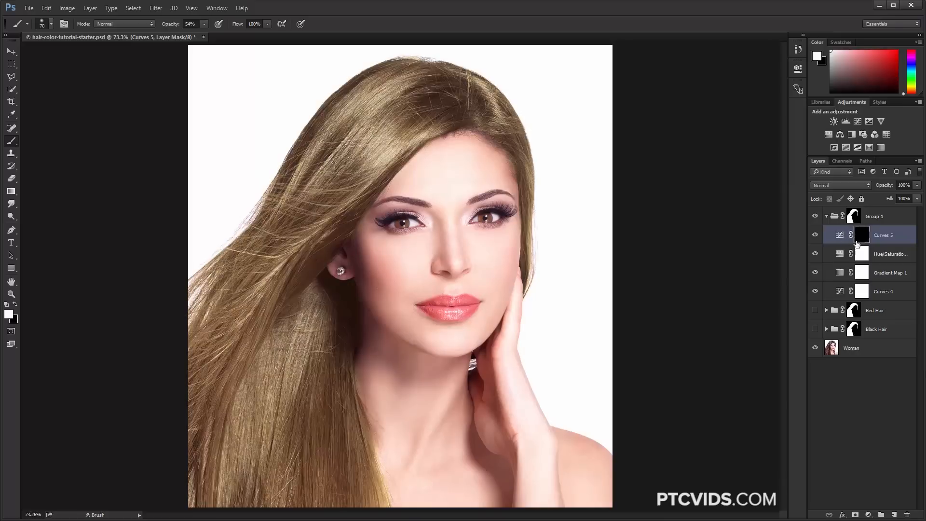
key("ctrl+i")
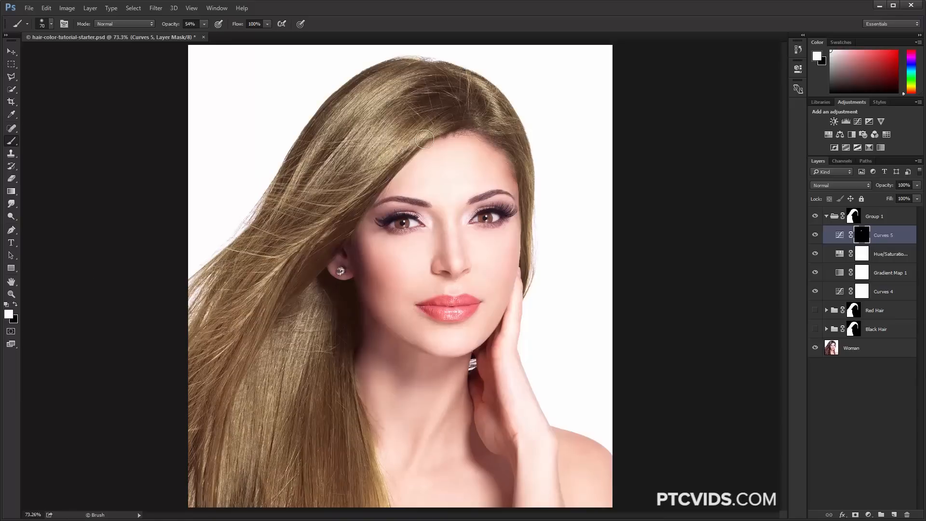
- Paint white on the top Curves mask at 22% brush opacity over the hair's shadows, compare the effect, and fine-tune the layer's opacity
left_click_drag(173, 30, 152, 27)
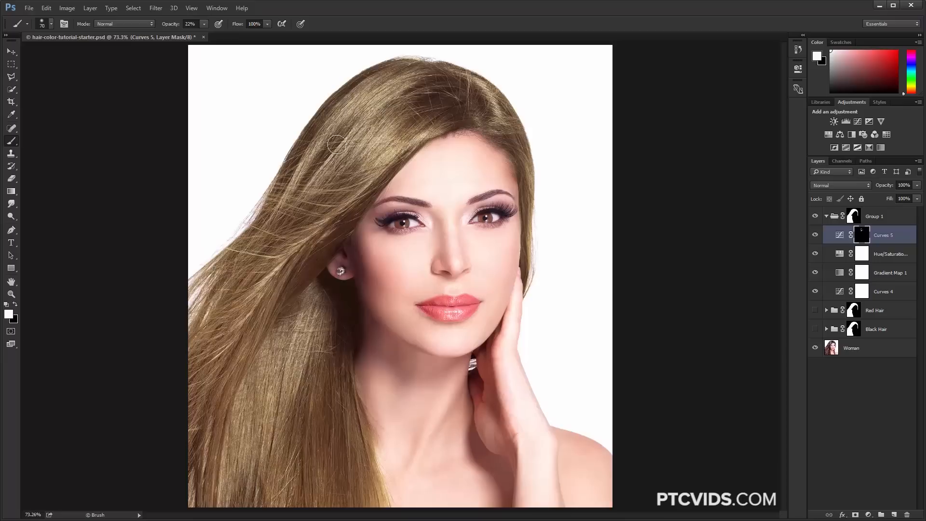
mouse_move(323, 319)
left_mouse_down()
mouse_move(290, 361)
mouse_move(240, 491)
mouse_move(244, 418)
mouse_move(227, 483)
left_mouse_up()
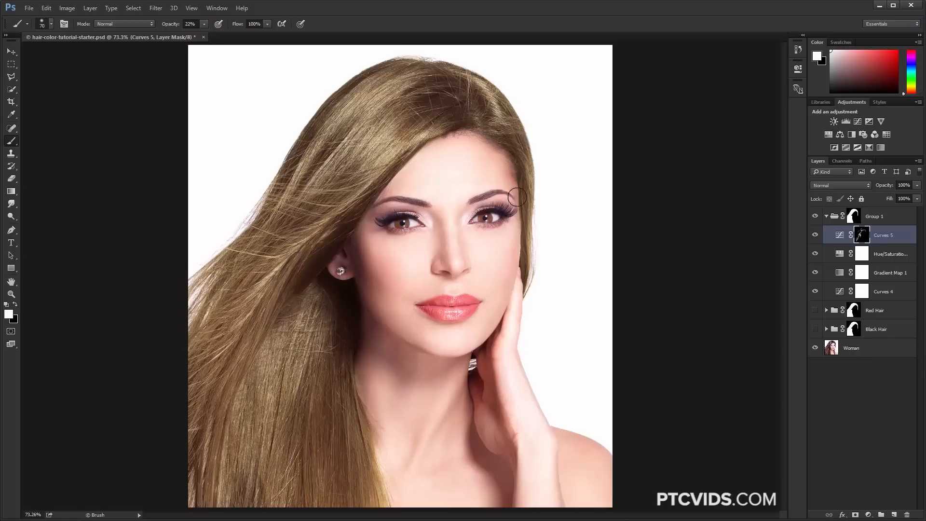
left_click(815, 236)
left_click(814, 236)
mouse_move(884, 187)
left_mouse_down()
mouse_move(871, 187)
mouse_move(880, 187)
left_mouse_up()
- Collapse Group 1 and hide it
left_click(826, 217)
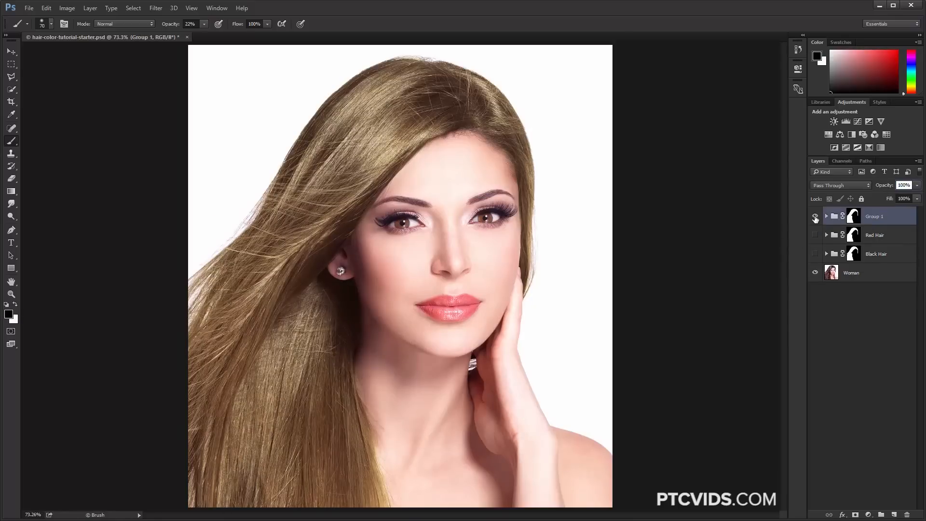
left_click(815, 217)
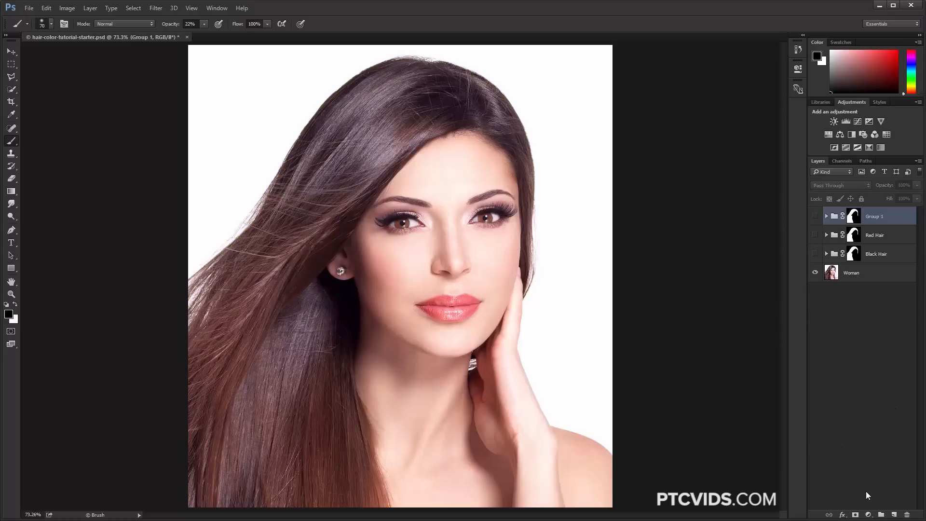
- Create a new group at the top of the layer stack and copy Group 1's hair mask onto it
left_click(882, 515)
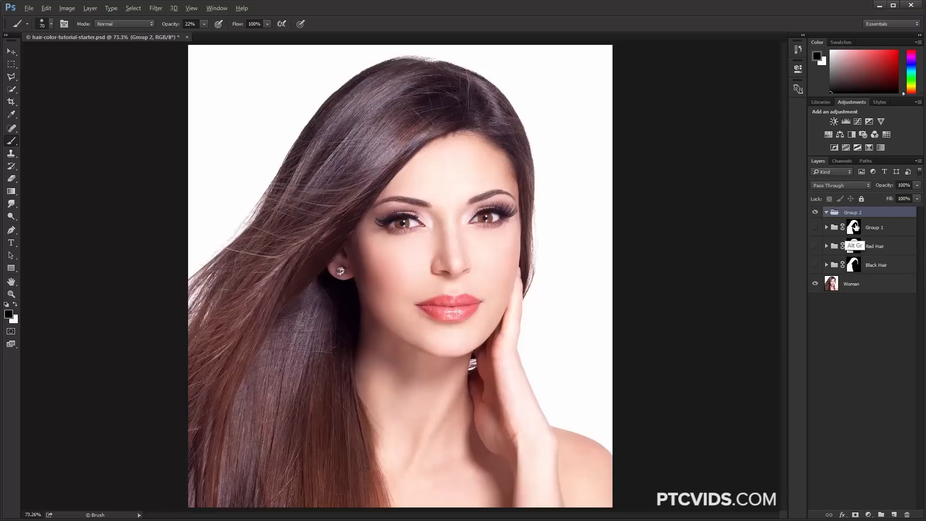
left_click_drag(855, 227, 856, 215)
key("x")
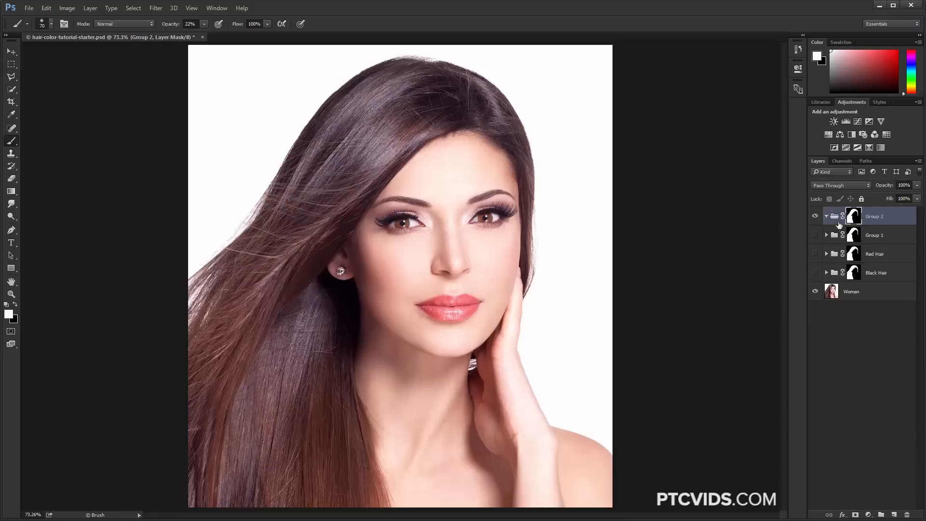
- Rename Group 1 as Blonde Hair and Group 2 as Colorful Hair
left_click(876, 239)
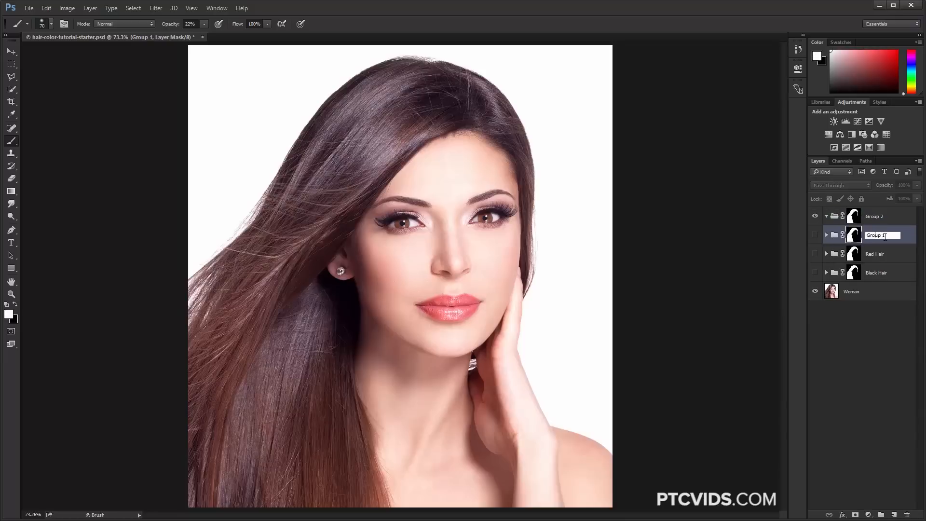
double_click(876, 236)
type("Blonde Hair")
left_click(875, 218)
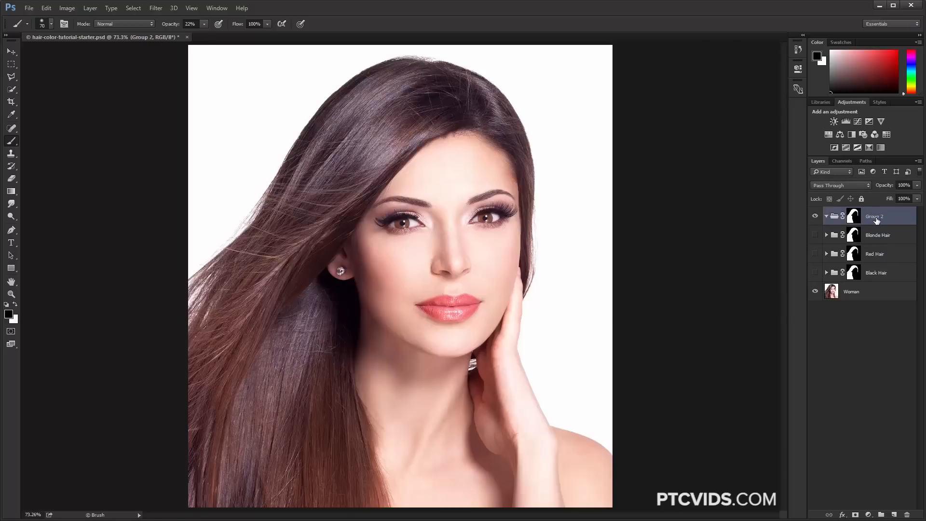
double_click(876, 217)
type("Colorful Hair")
key("Return")
- Add a Hue/Saturation adjustment inside the Colorful Hair group with Colorize enabled, Hue 110 and Saturation 24
left_click(868, 515)
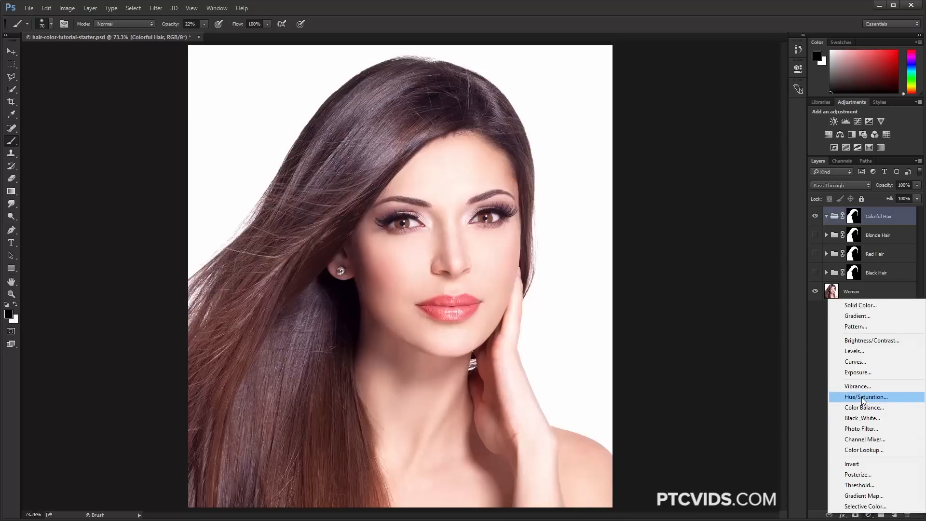
left_click(861, 397)
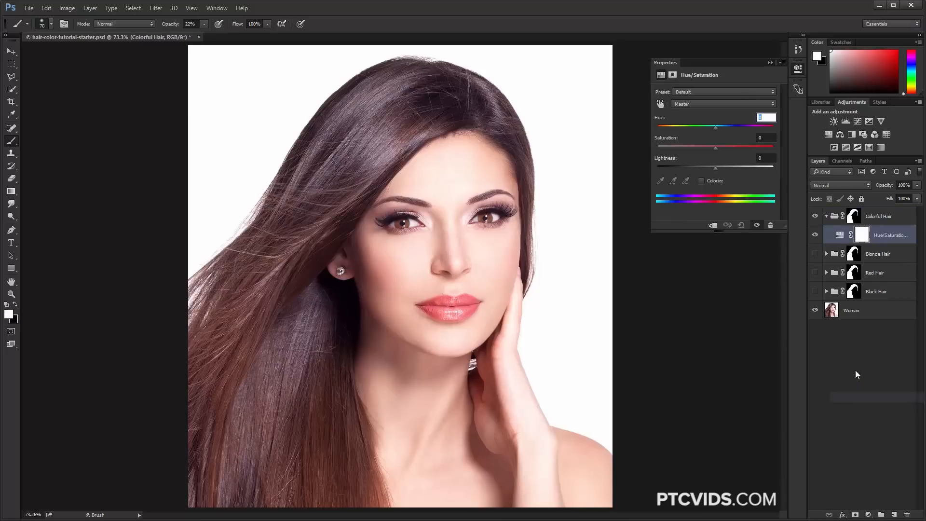
left_click(700, 181)
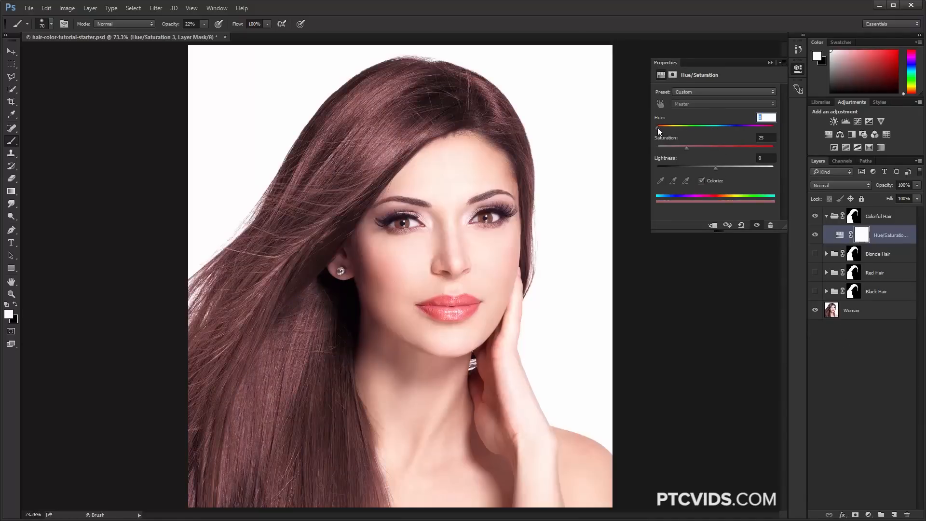
left_click_drag(658, 128, 689, 130)
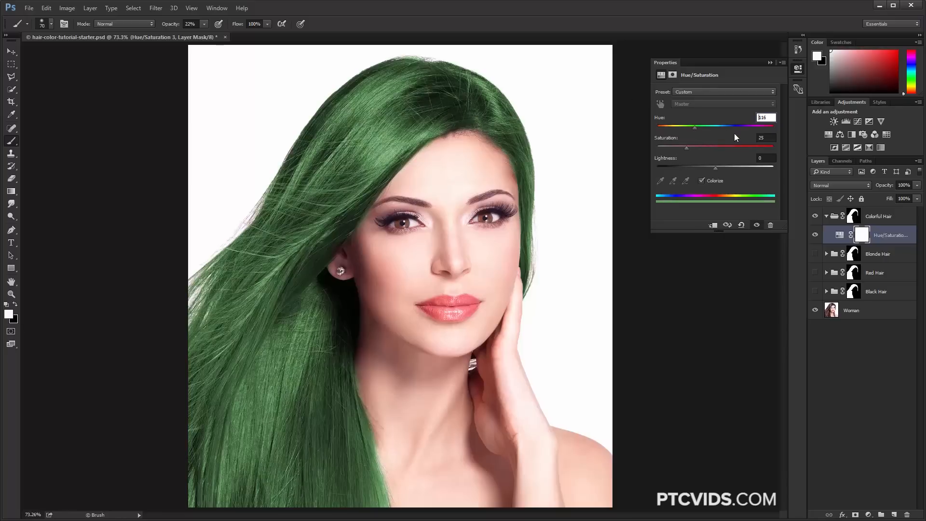
left_click_drag(693, 128, 657, 148)
- Compare the Color and Normal blend modes on the colorizing Hue/Saturation layer and set it to Color
left_click(832, 185)
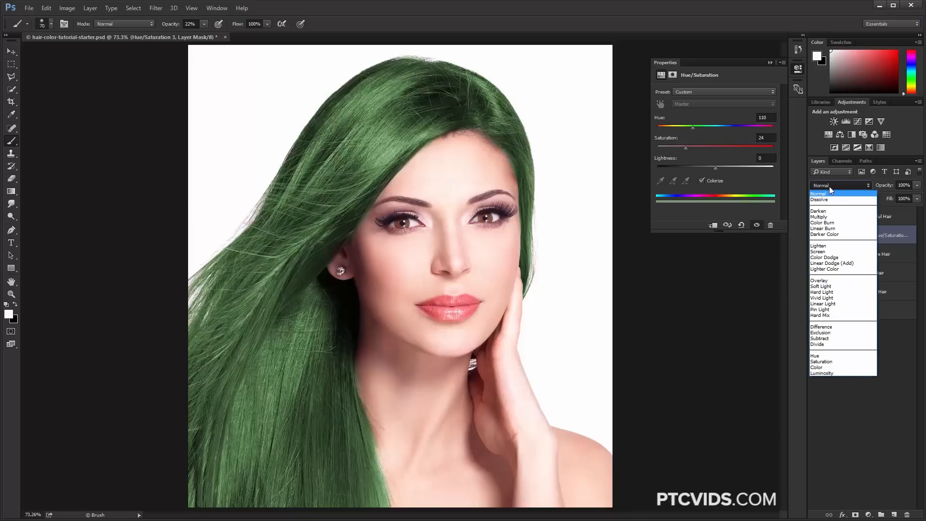
left_click(818, 368)
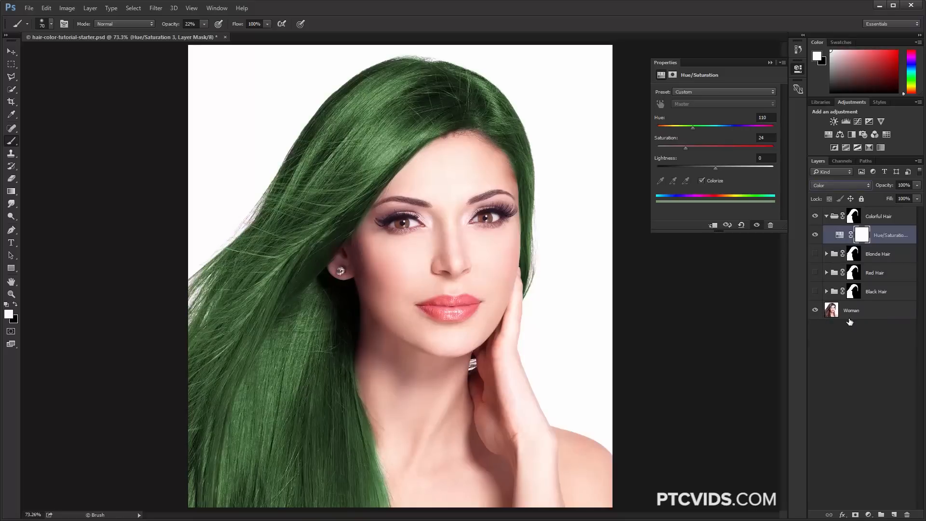
left_click(835, 187)
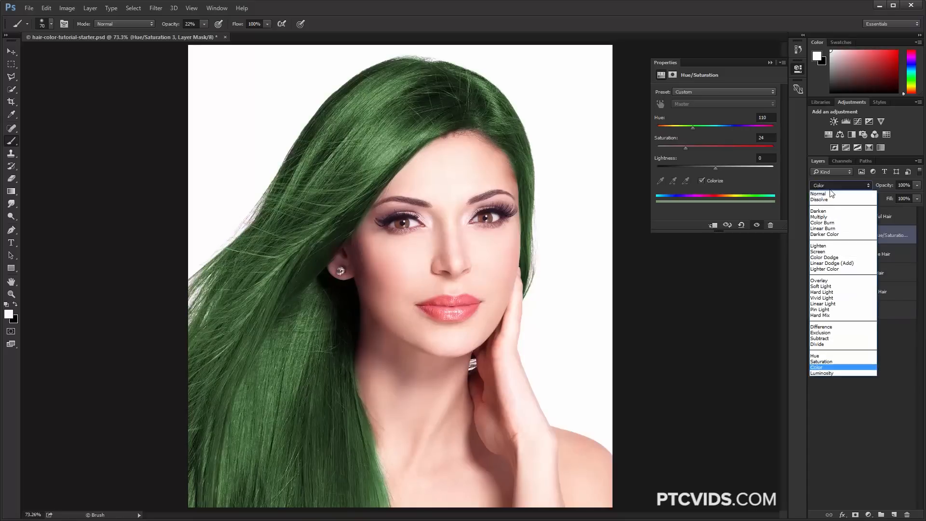
left_click(828, 195)
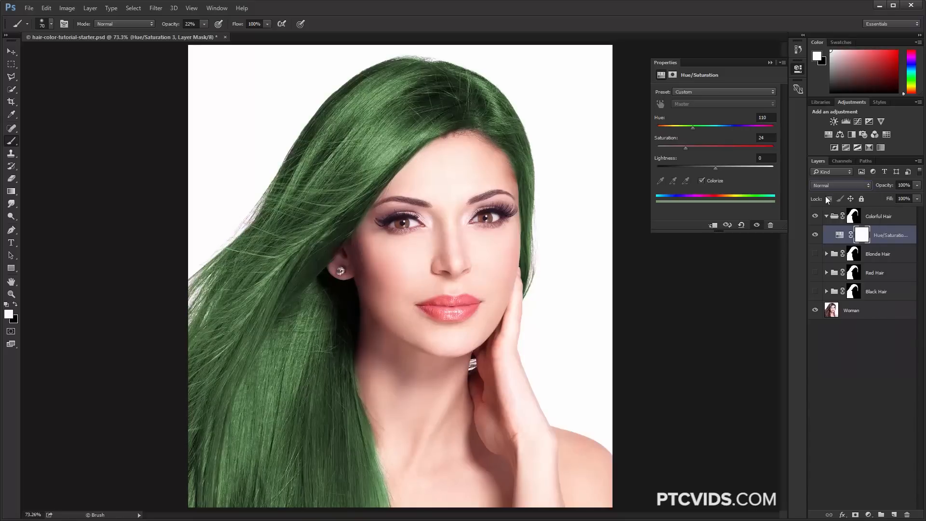
left_click(826, 186)
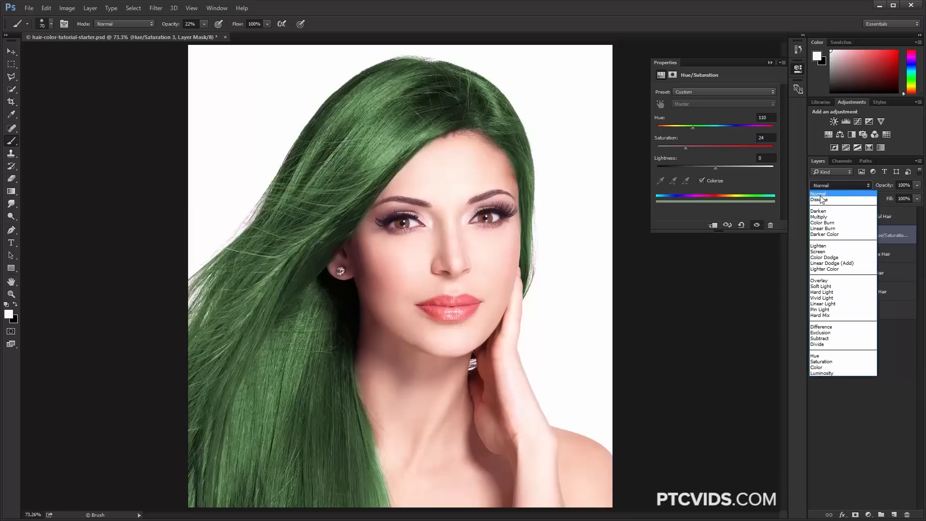
left_click(823, 368)
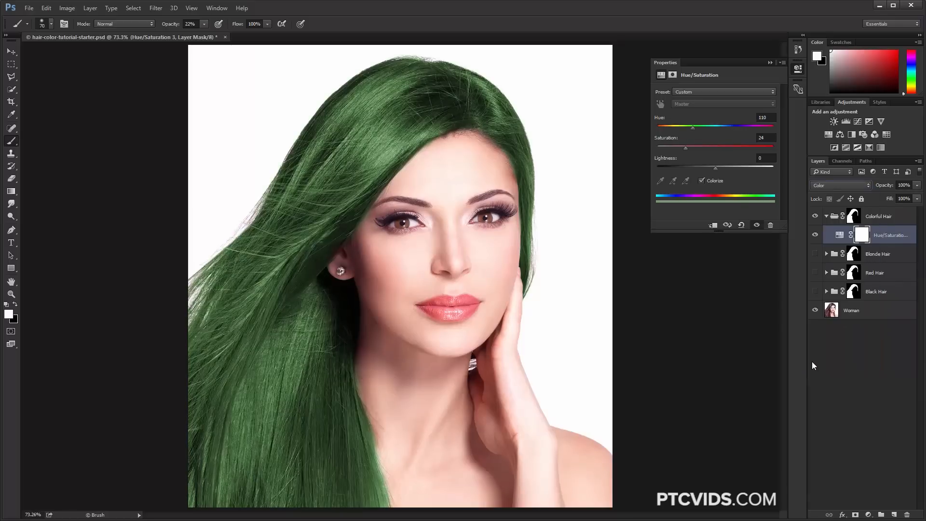
- Reduce the Saturation of the colorizing Hue/Saturation adjustment to 20
left_click(839, 235)
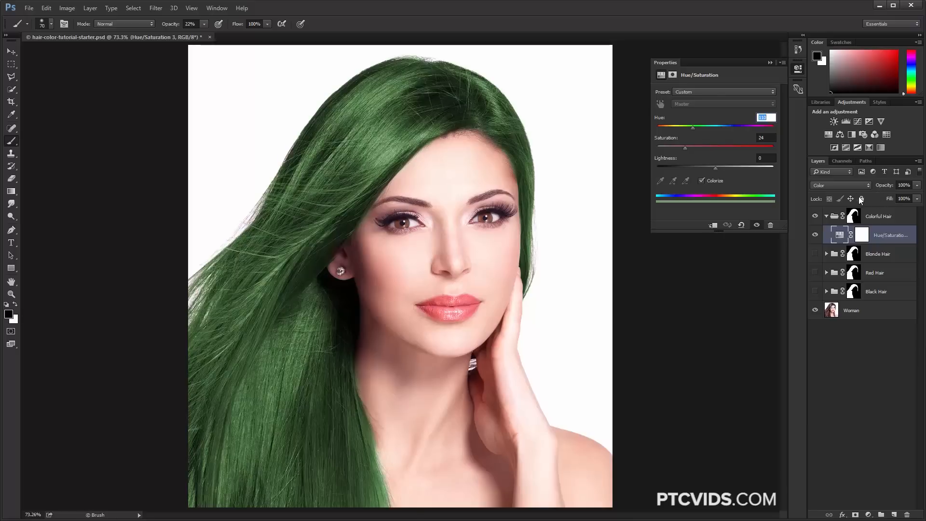
left_click(685, 149)
left_click_drag(685, 147, 681, 148)
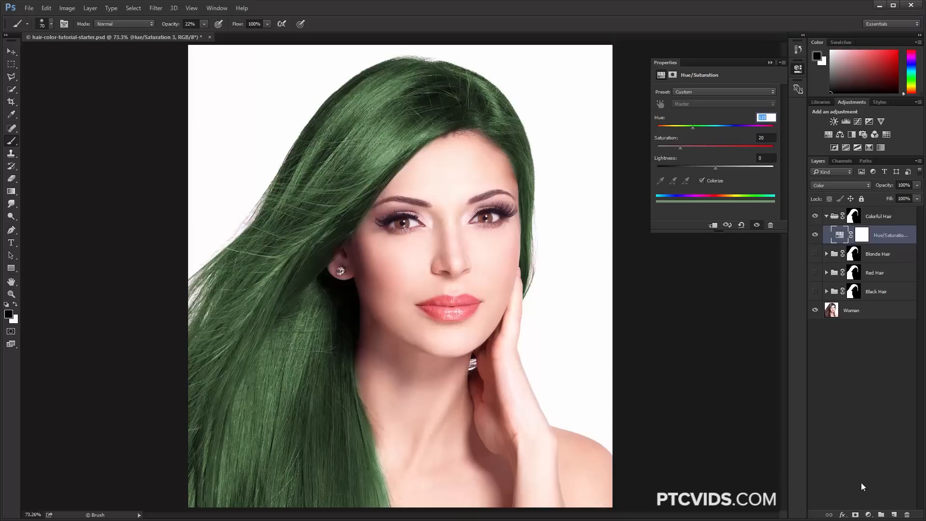
- Add a Curves adjustment with the Medium Contrast (RGB) preset above Hue/Saturation, adjust its opacity, and compare the hair with and without the group
left_click(868, 513)
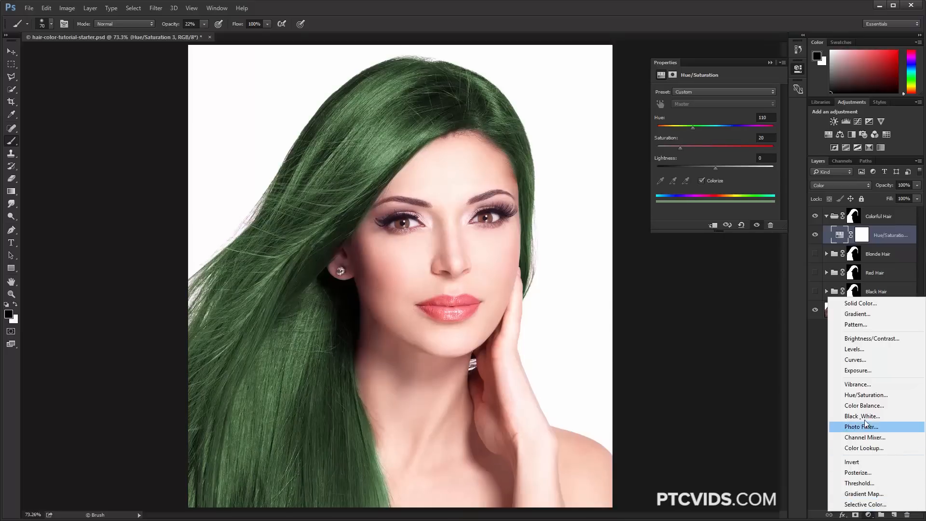
left_click(863, 360)
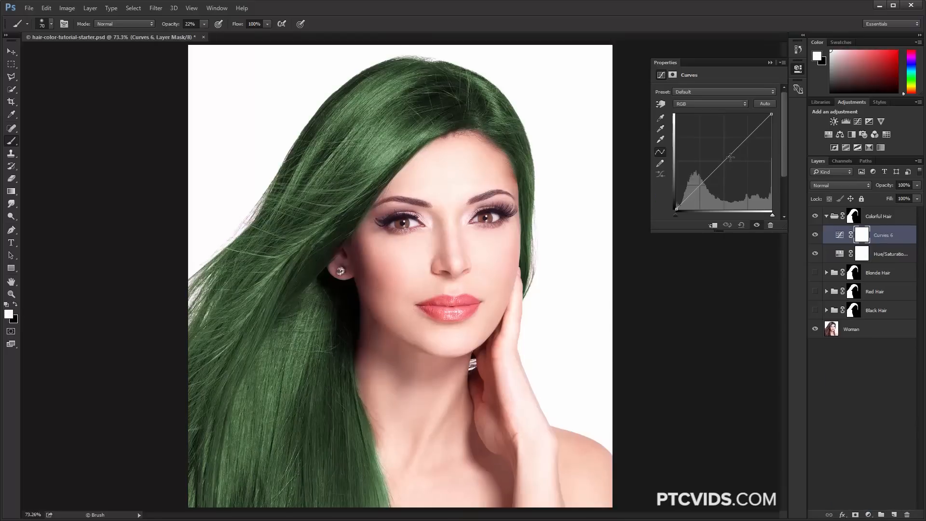
left_click(717, 91)
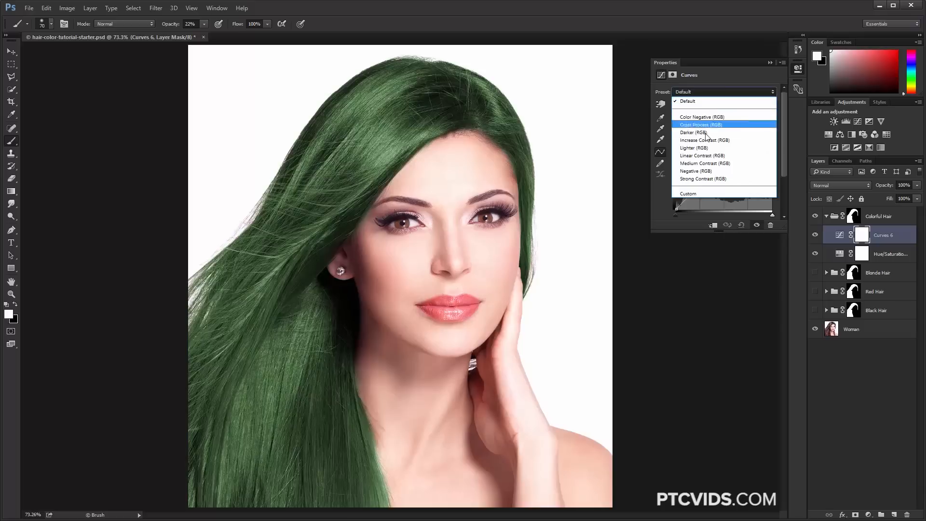
left_click(708, 166)
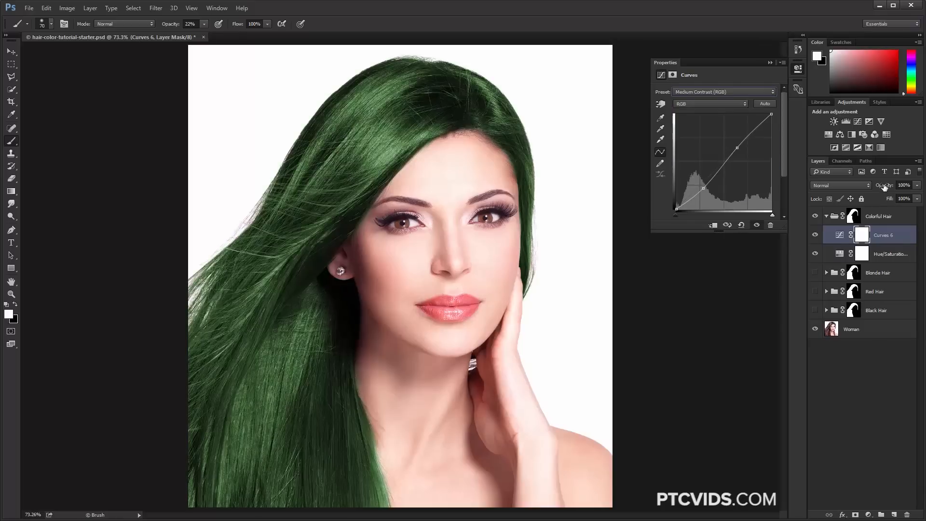
left_click_drag(881, 185, 783, 189)
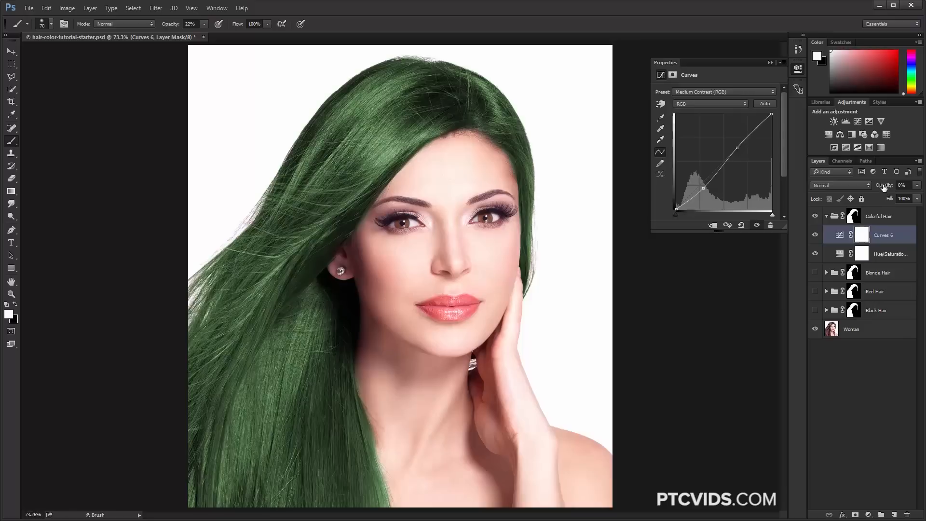
left_click_drag(881, 185, 886, 189)
left_click(815, 216)
left_click(815, 216)
- Try other hair colors such as Hue 253 in the colorizing Hue/Saturation adjustment and set its Hue to 126
left_click(840, 261)
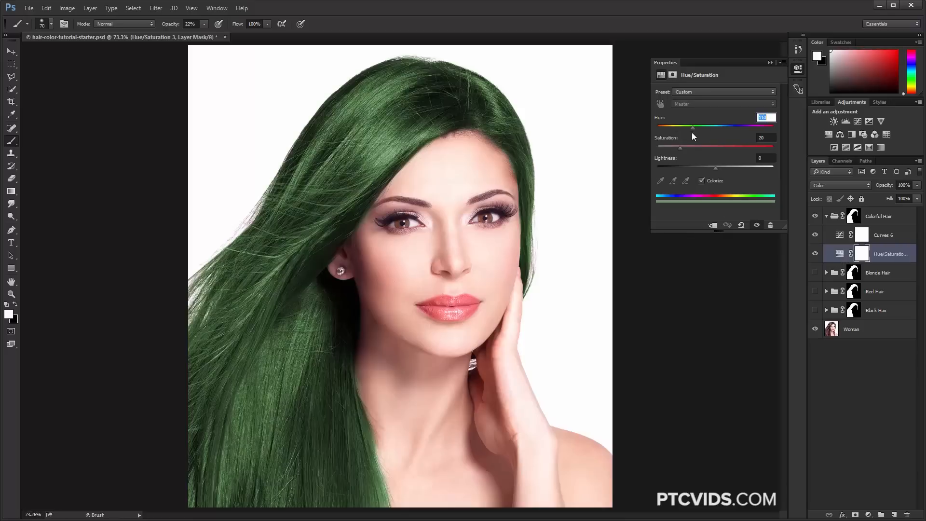
left_click_drag(691, 129, 742, 129)
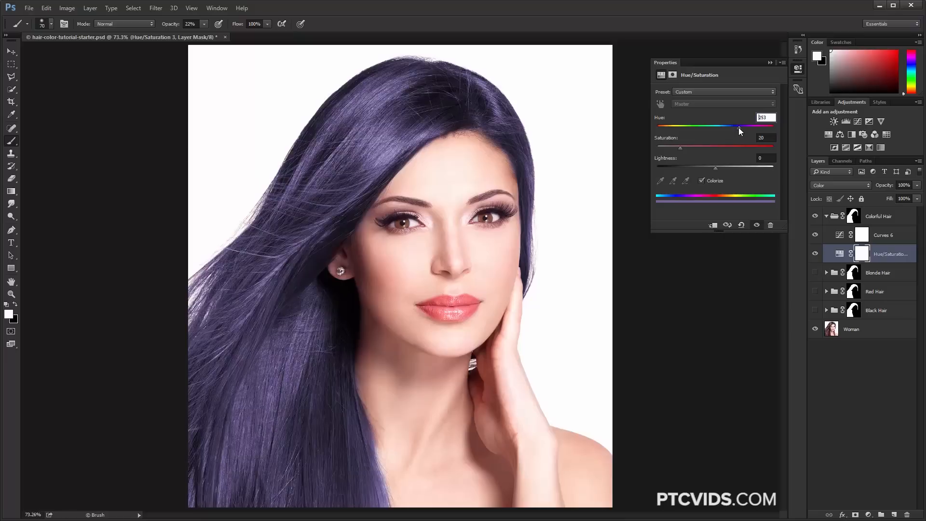
left_click_drag(777, 127, 695, 127)
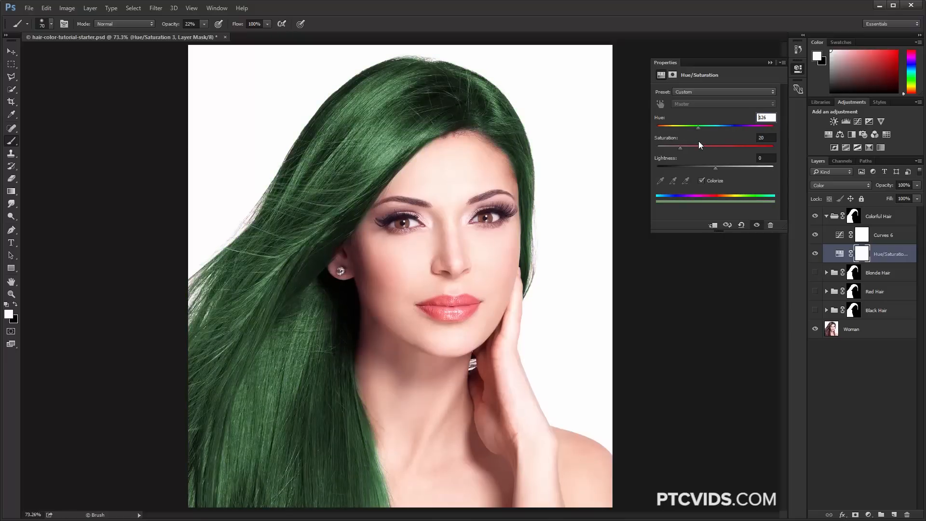
- Duplicate Layer 1 from the Black Hair group, move the copy to the top of the Colorful Hair group, and collapse Black Hair
left_click(826, 311)
left_click(840, 348)
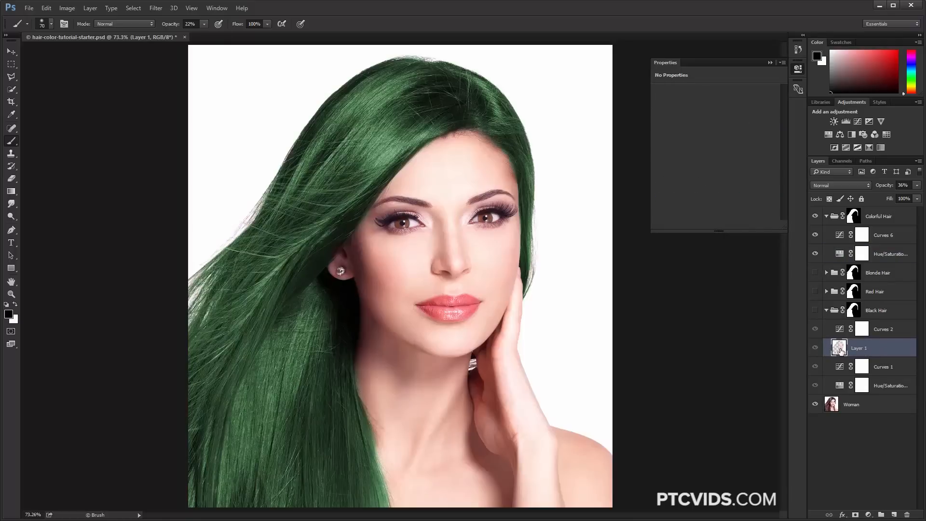
key("ctrl+j")
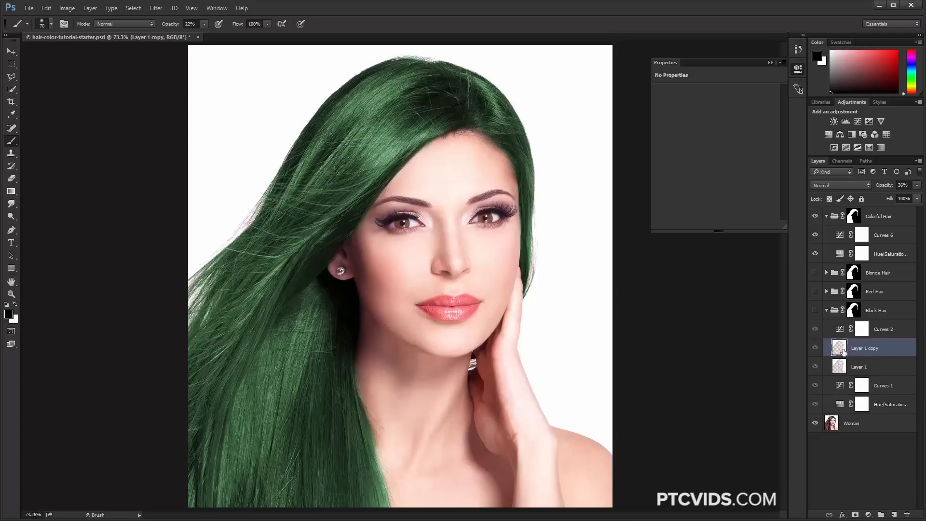
left_click_drag(840, 350, 842, 227)
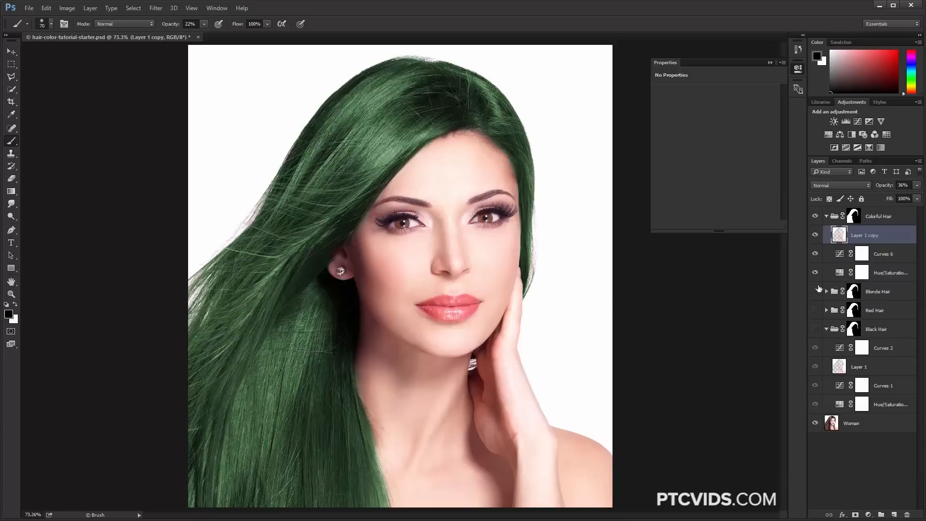
left_click(827, 330)
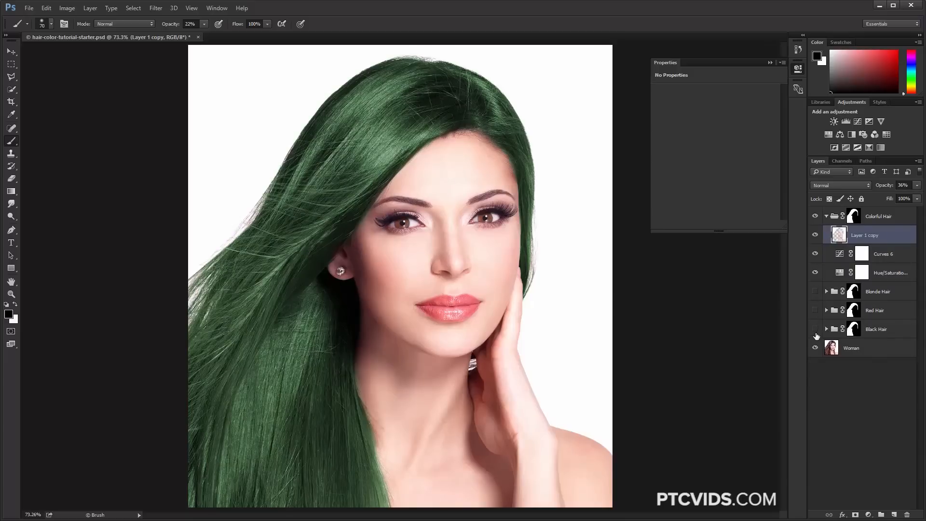
- Compare the copied Layer 1's effect on the hair up close, trying 80% opacity, and set its opacity to 30%
left_click(816, 235)
left_click(817, 235)
key("z")
left_click(381, 167)
left_click(380, 170)
left_click(379, 173)
left_click(379, 174, "alt")
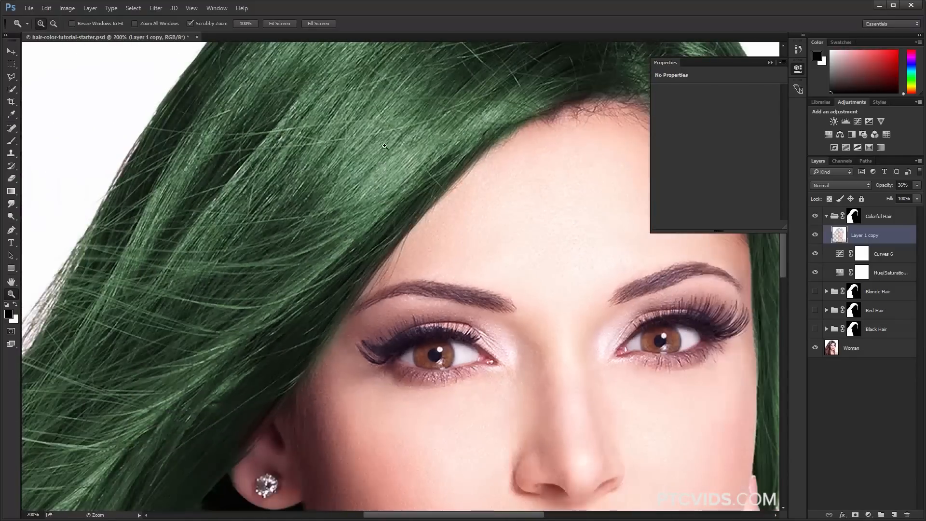
left_click(374, 195)
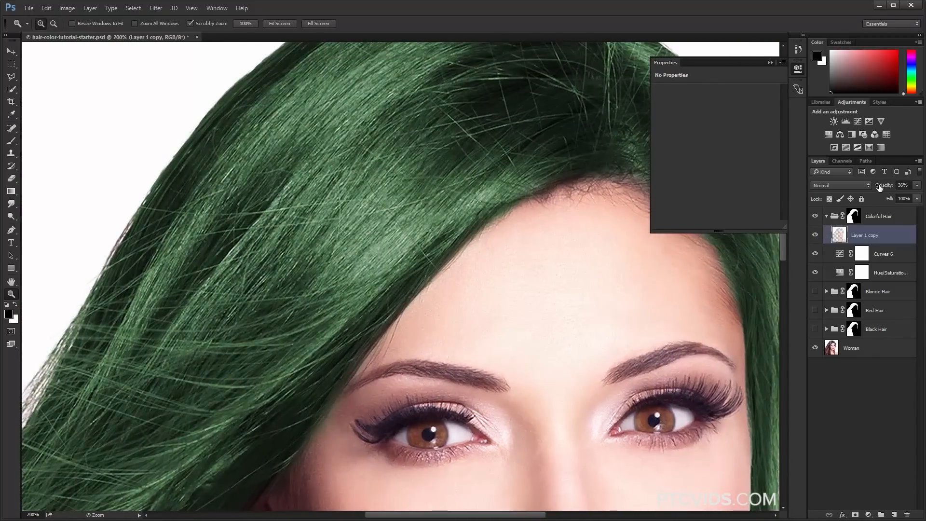
left_click_drag(880, 188, 892, 187)
left_click(817, 235)
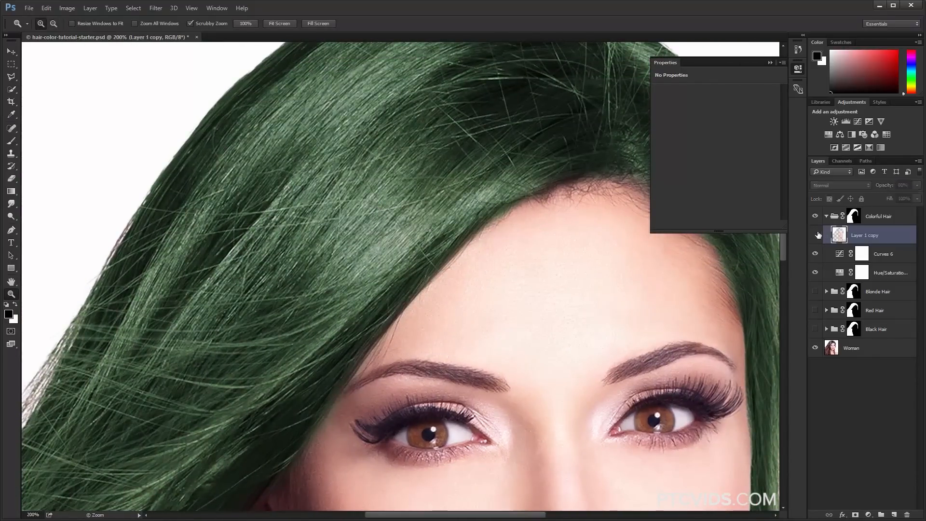
left_click(815, 234)
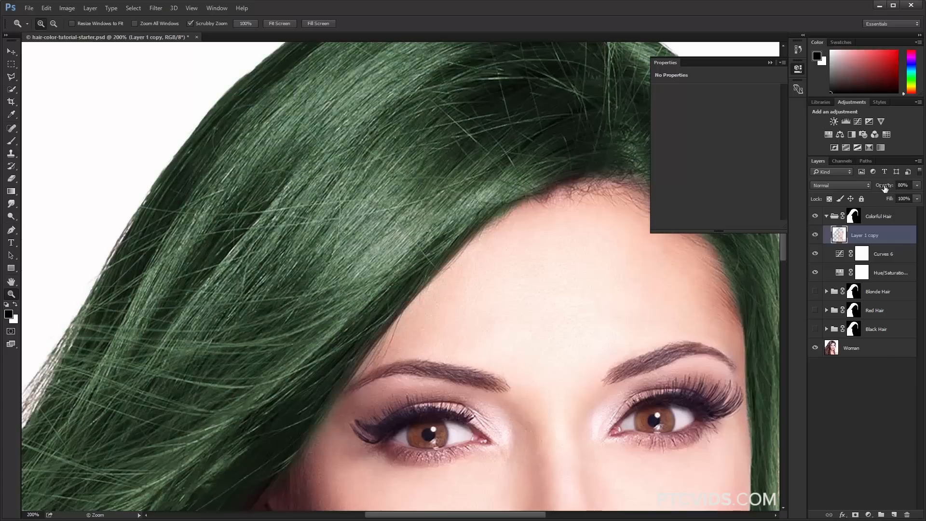
left_click_drag(885, 189, 862, 191)
right_click(476, 240)
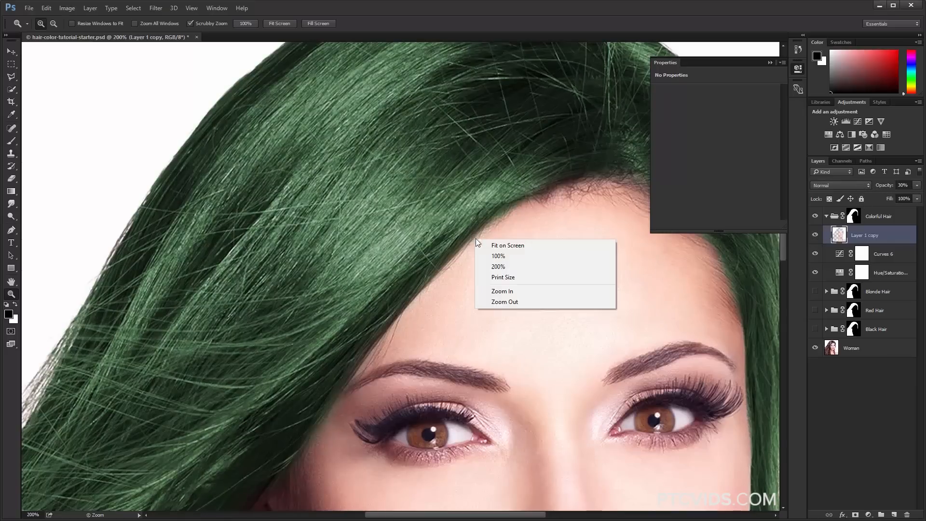
left_click(495, 246)
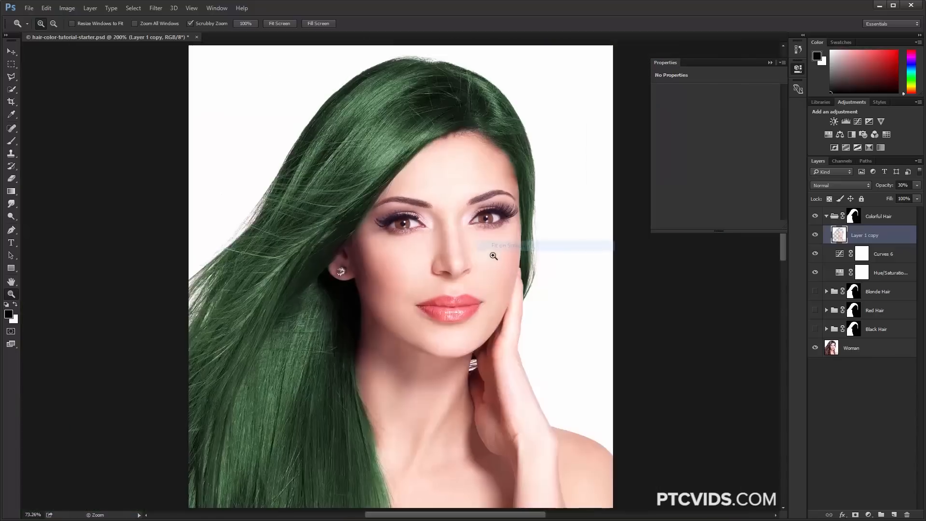
left_click(770, 62)
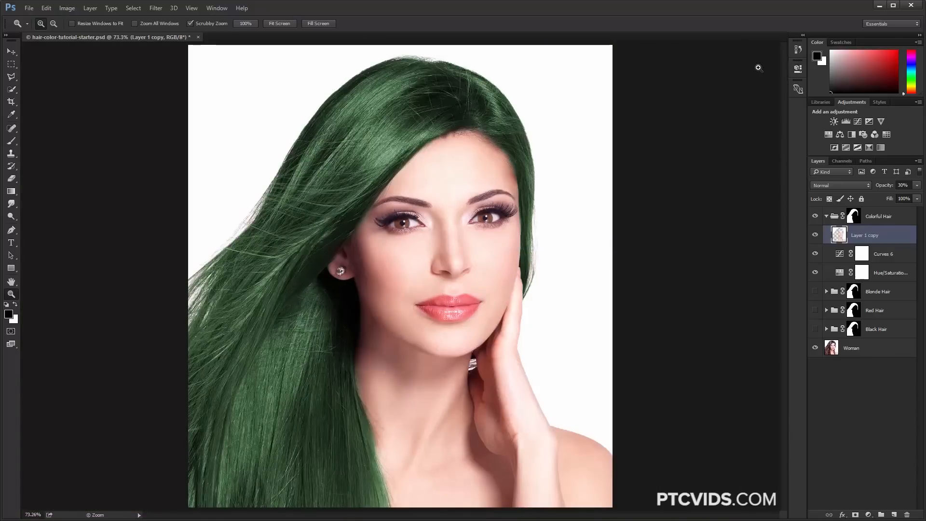
- Collapse the Colorful Hair group, and in black-hair-to-blonde.psd check the Blonde Hair group's mask by loading and clearing it as a selection
left_click(827, 217)
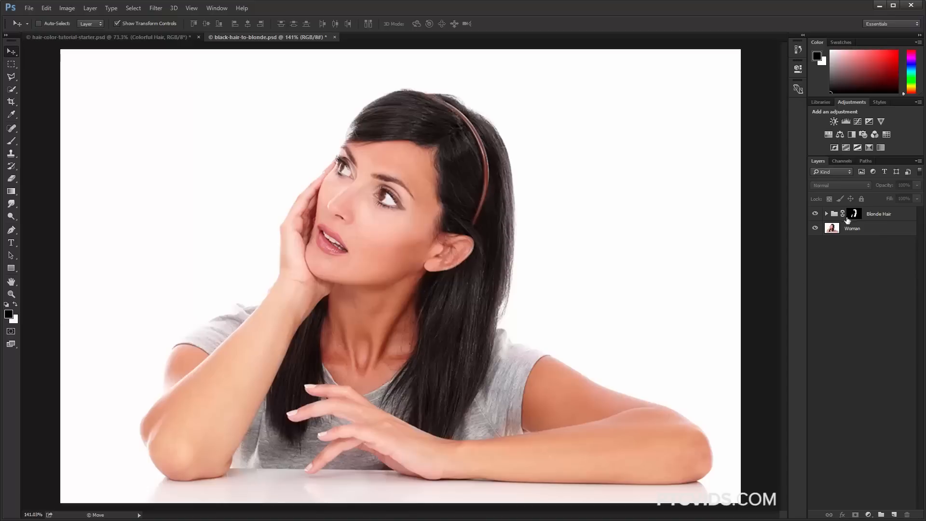
left_click(827, 213)
left_click(854, 216, "ctrl")
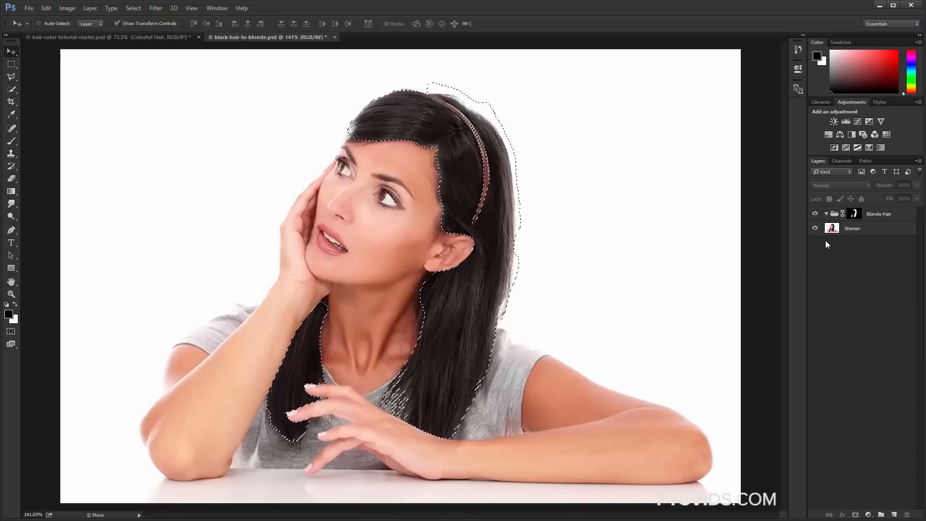
key("ctrl+d")
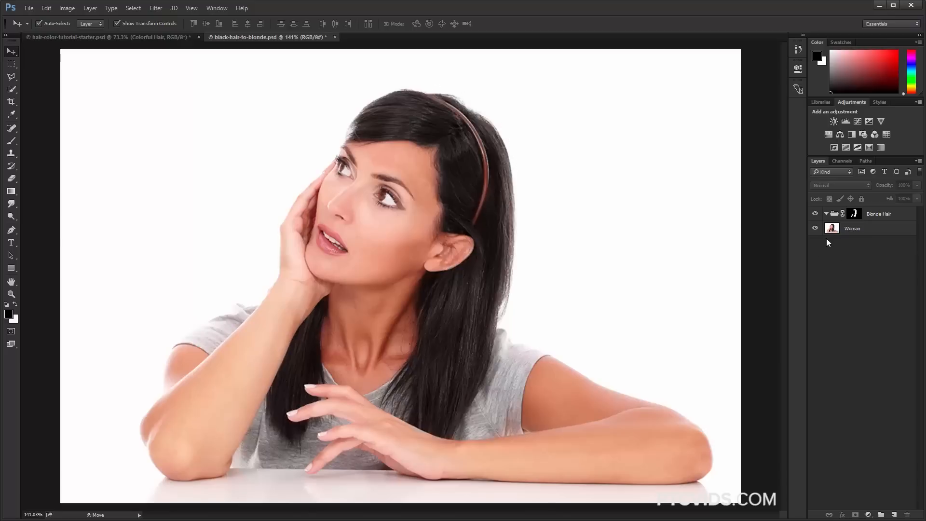
- Add a Gradient Map adjustment with a black-to-gold-to-cream gradient inside the Blonde Hair group and set its blend mode to Screen
left_click(854, 214)
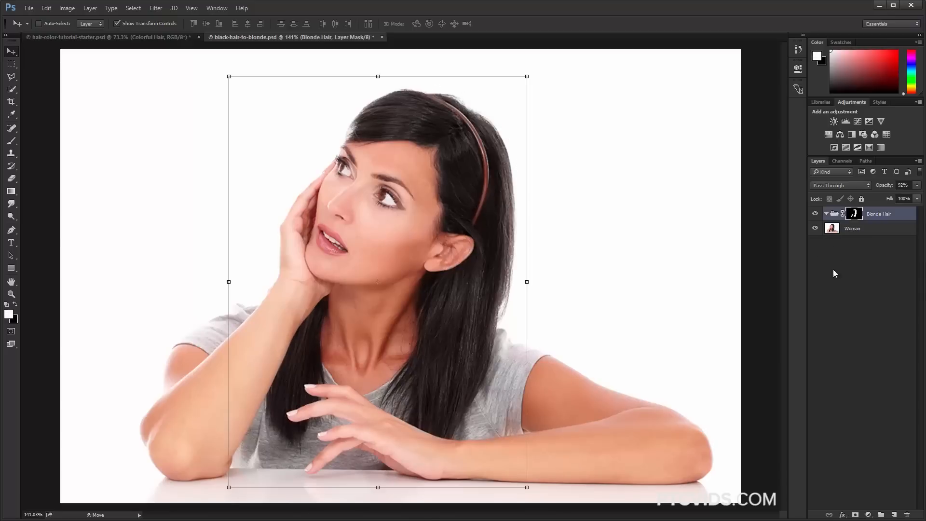
left_click(869, 514)
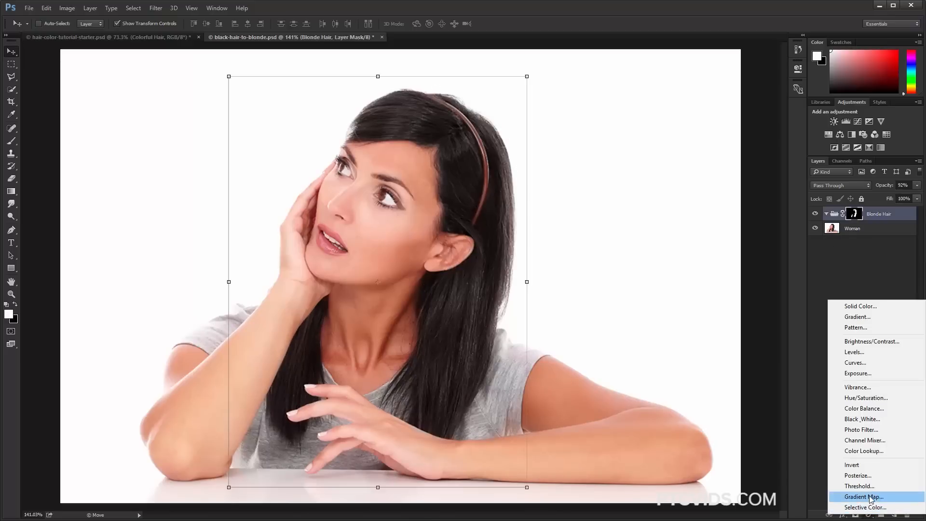
left_click(866, 496)
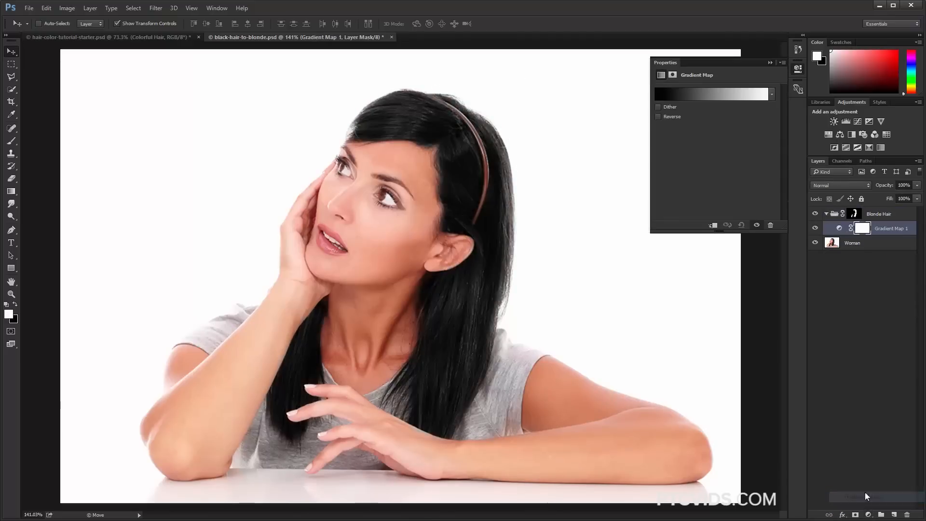
left_click(772, 94)
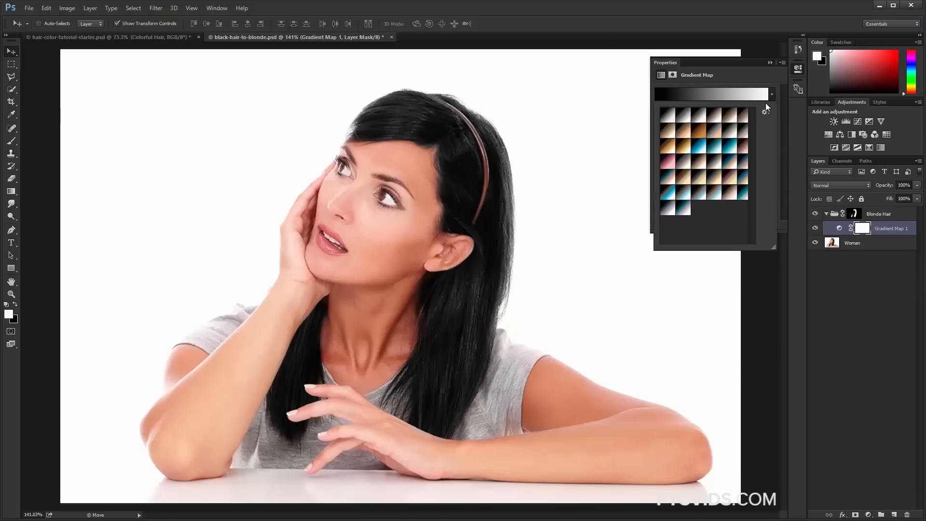
left_click(686, 150)
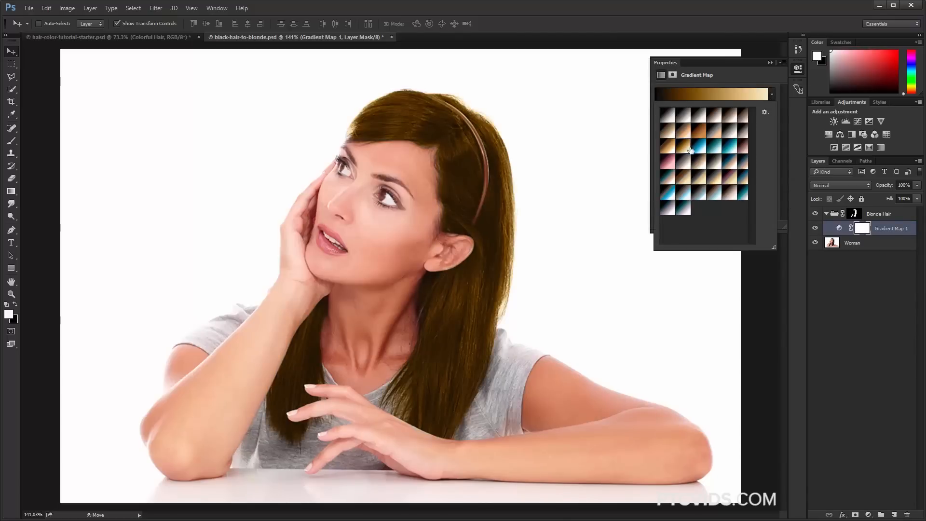
left_click(834, 306)
left_click(839, 228)
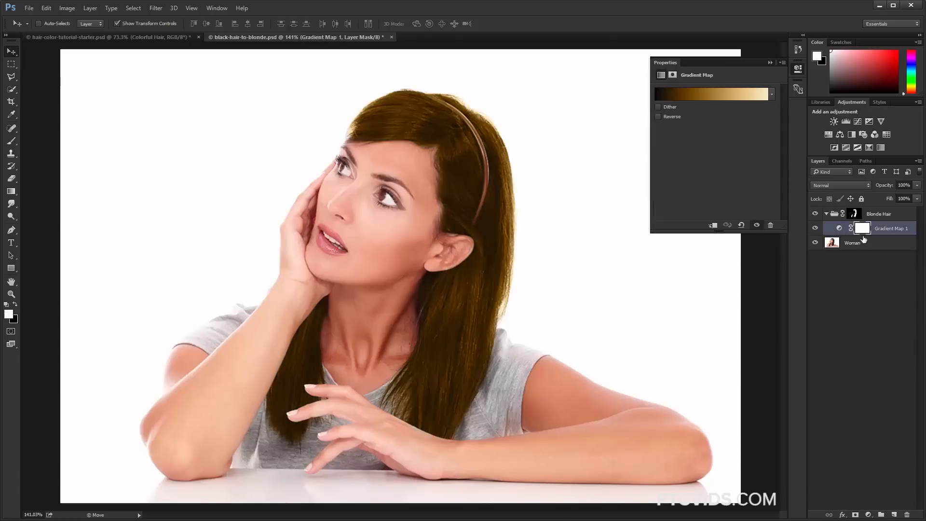
left_click(833, 186)
left_click(829, 254)
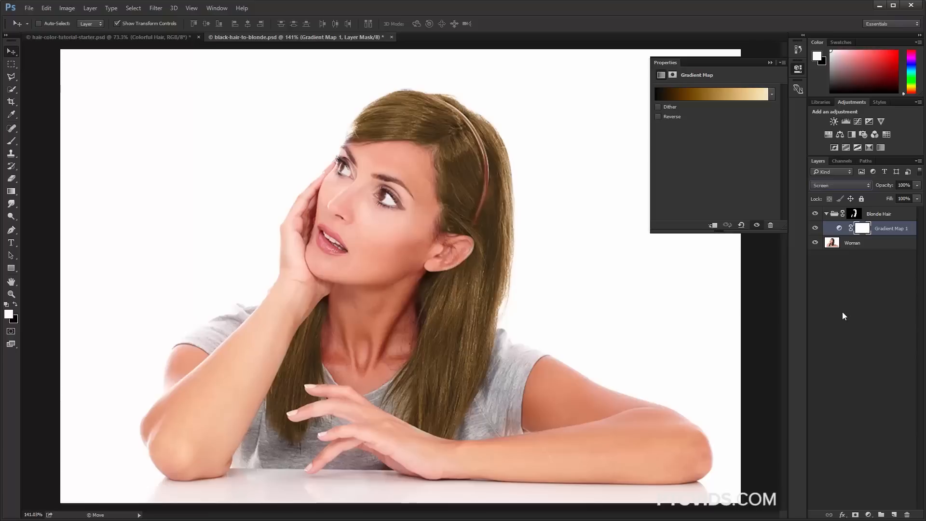
- Duplicate the Gradient Map adjustment and set the copy's opacity to 63%
left_click(839, 230)
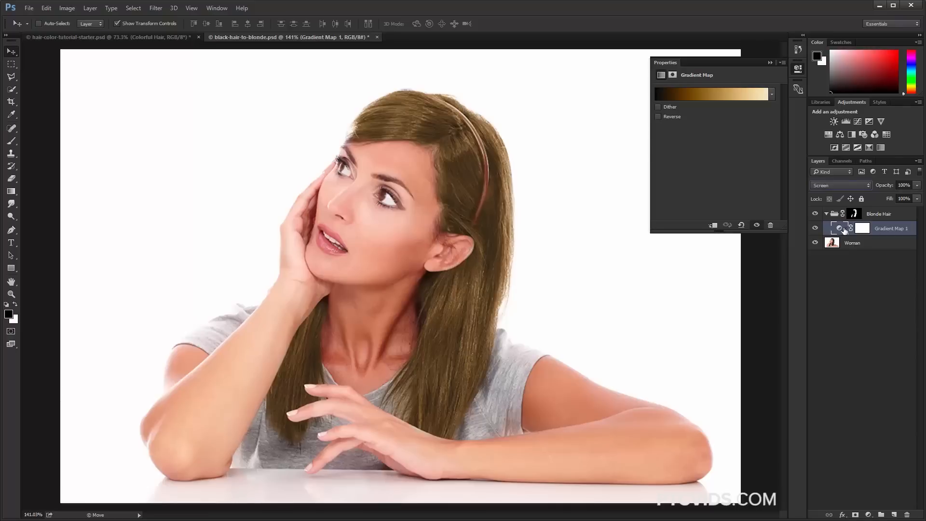
left_click_drag(840, 230, 895, 515)
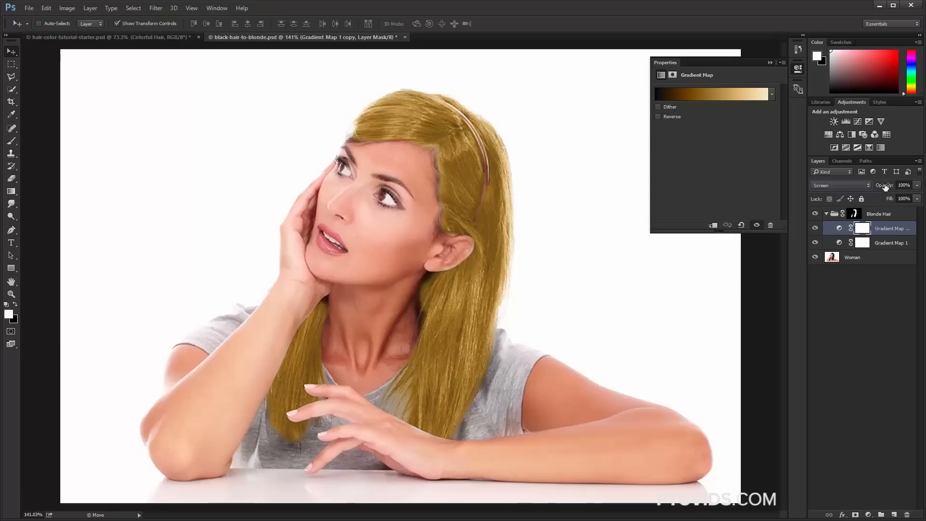
mouse_move(886, 187)
left_mouse_down()
mouse_move(850, 186)
mouse_move(897, 190)
mouse_move(896, 198)
mouse_move(887, 189)
left_mouse_up()
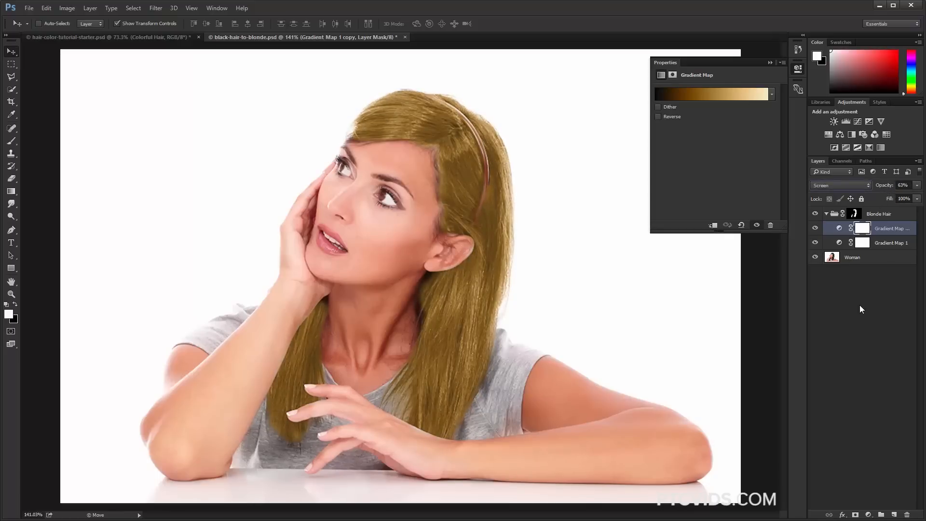
- Add a Curves adjustment with a downward-bent darkening curve above the Gradient Maps and invert its mask to black
left_click(870, 515)
left_click(866, 361)
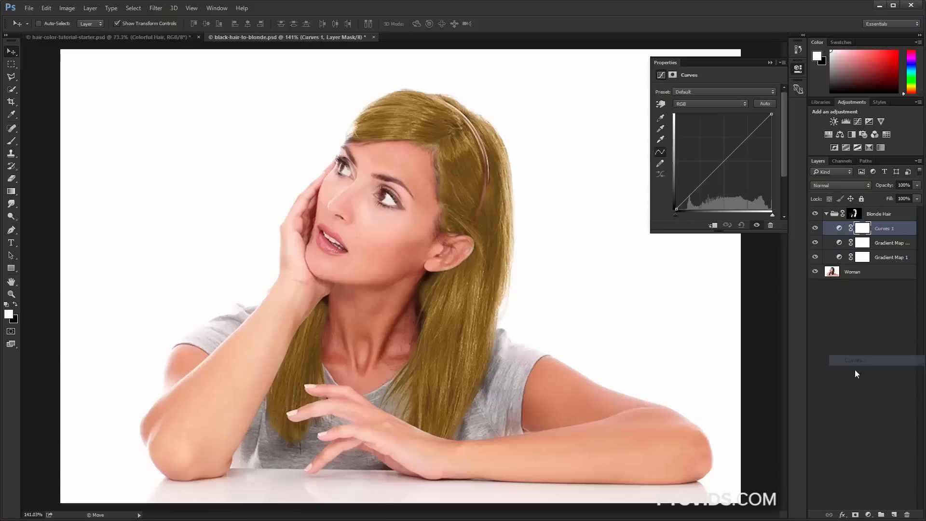
left_click_drag(702, 188, 708, 195)
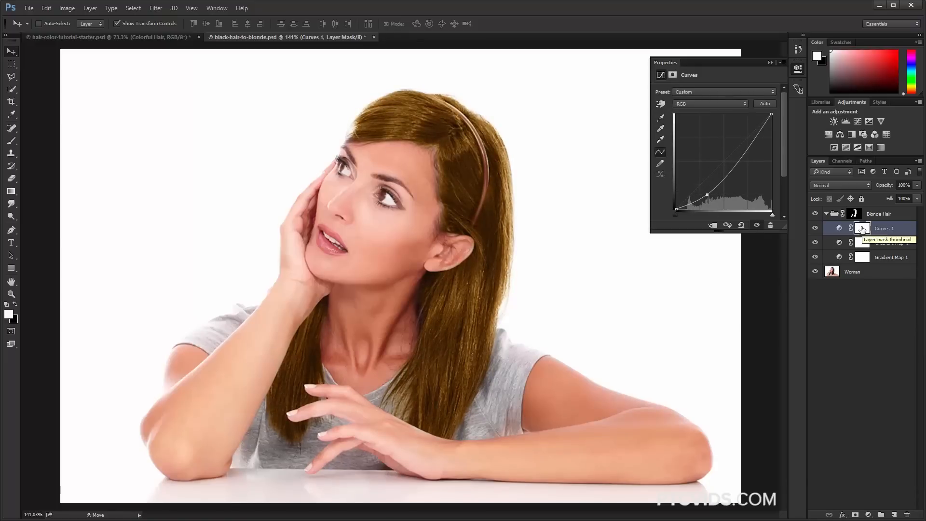
key("ctrl+i")
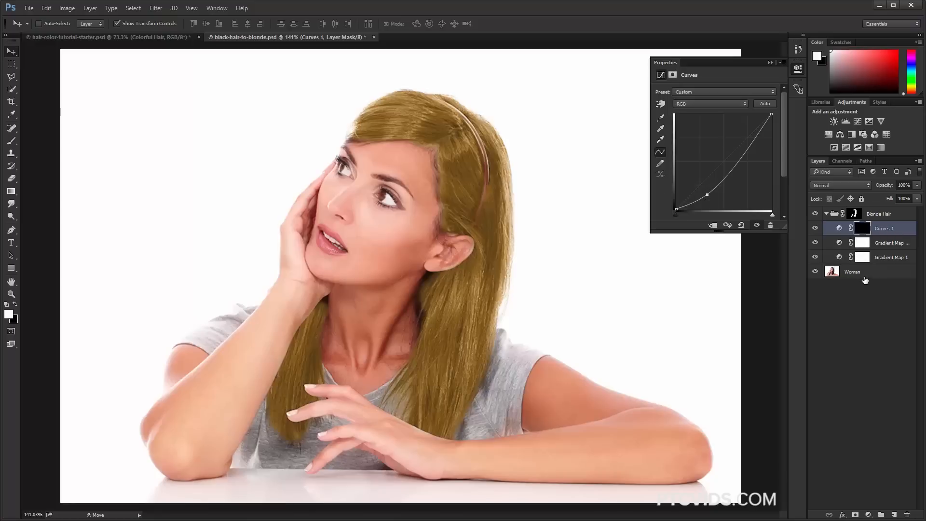
left_click(863, 230)
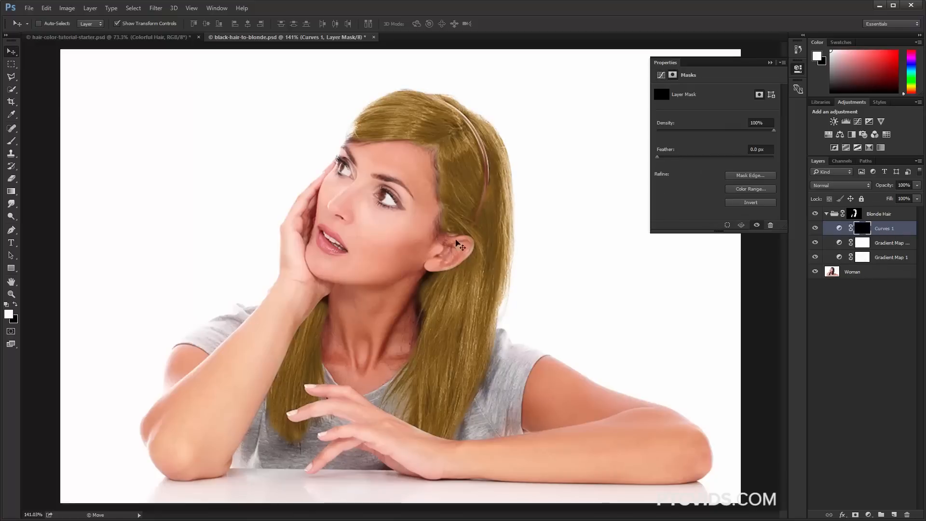
- Paint white on the Curves 1 mask with a size 45 brush around the neck, hand, parting and ear, and set the layer's opacity to 92%
left_click(12, 141)
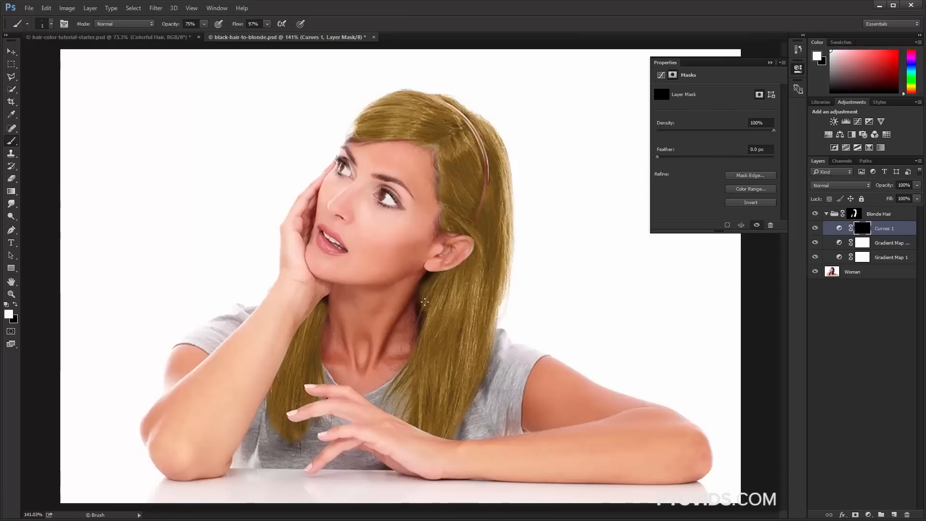
key("bracketright")
key("bracketright")
key("bracketright")
key("bracketright")
key("bracketright")
key("bracketright")
key("bracketright")
key("bracketright")
key("bracketright")
key("bracketright")
key("bracketright")
key("bracketright")
key("bracketright")
key("bracketright")
key("bracketright")
mouse_move(424, 273)
left_mouse_down()
mouse_move(406, 329)
mouse_move(428, 269)
mouse_move(415, 297)
left_mouse_up()
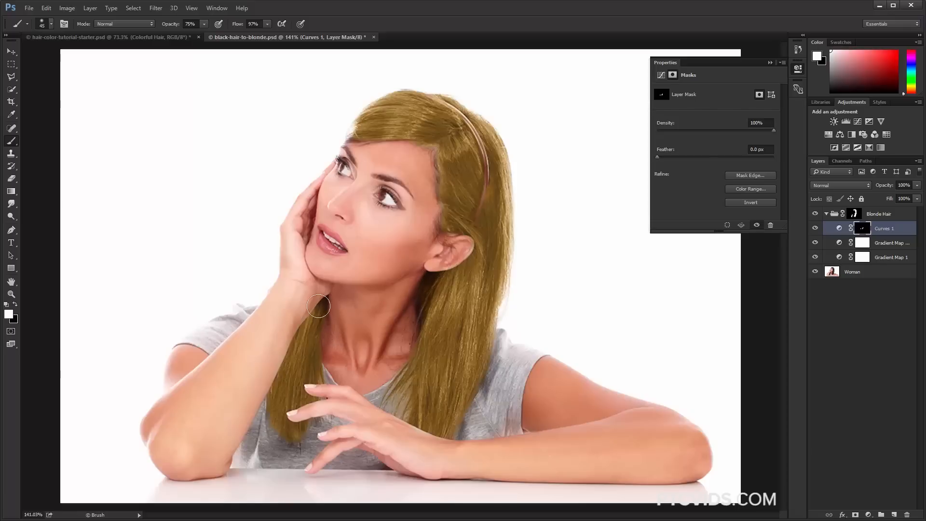
mouse_move(316, 307)
left_mouse_down()
mouse_move(290, 342)
mouse_move(303, 316)
left_mouse_up()
mouse_move(425, 158)
left_mouse_down()
mouse_move(469, 110)
mouse_move(435, 123)
mouse_move(462, 103)
left_mouse_up()
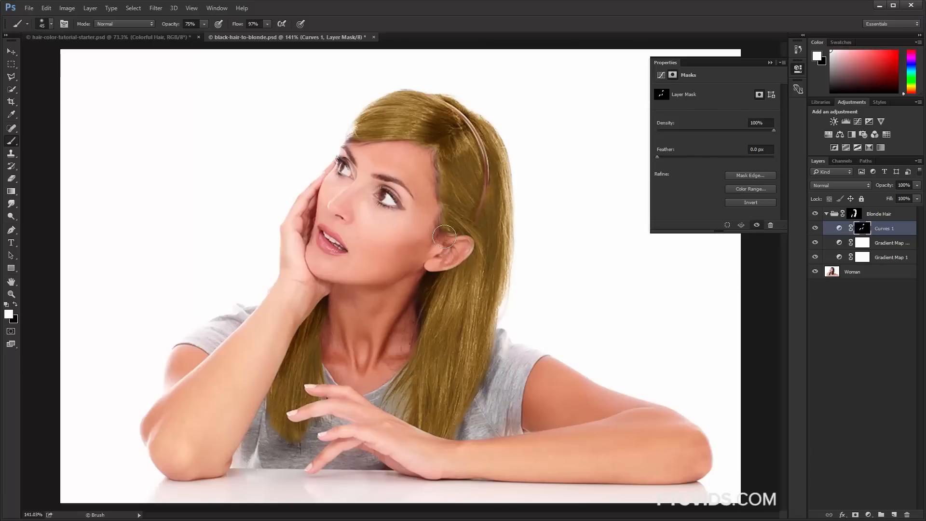
left_click_drag(444, 236, 462, 236)
left_click_drag(469, 269, 465, 289)
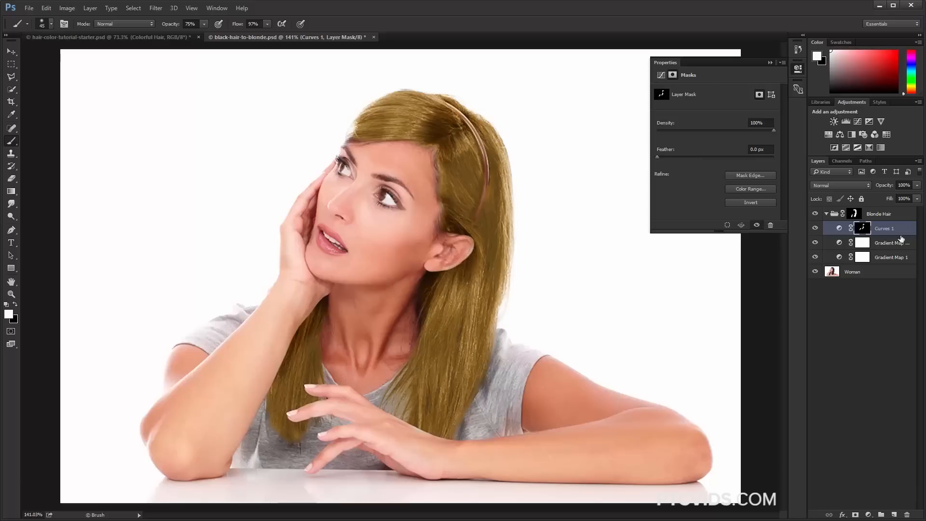
mouse_move(879, 185)
left_mouse_down()
mouse_move(861, 186)
mouse_move(881, 187)
left_mouse_up()
- Fade the last brush stroke on the Curves 1 mask, trying 0% and applying a partial opacity
key("x")
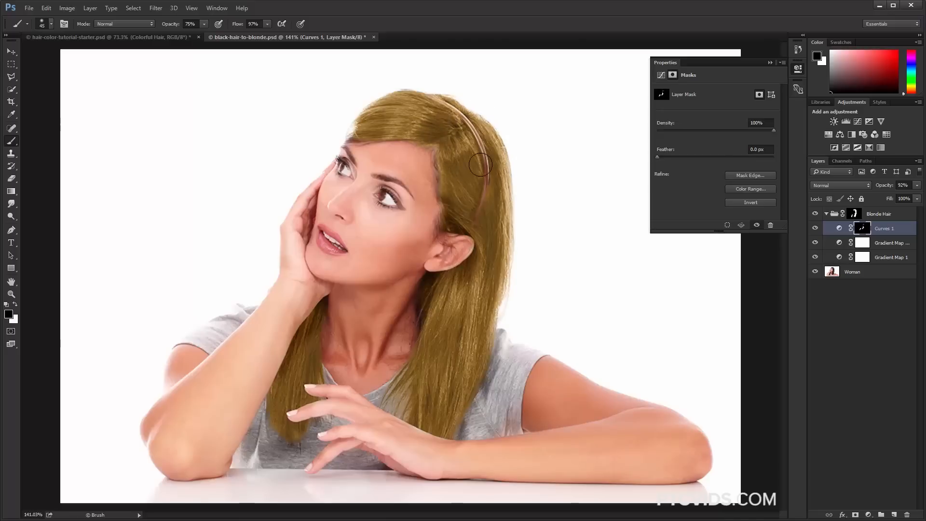
left_click(47, 8)
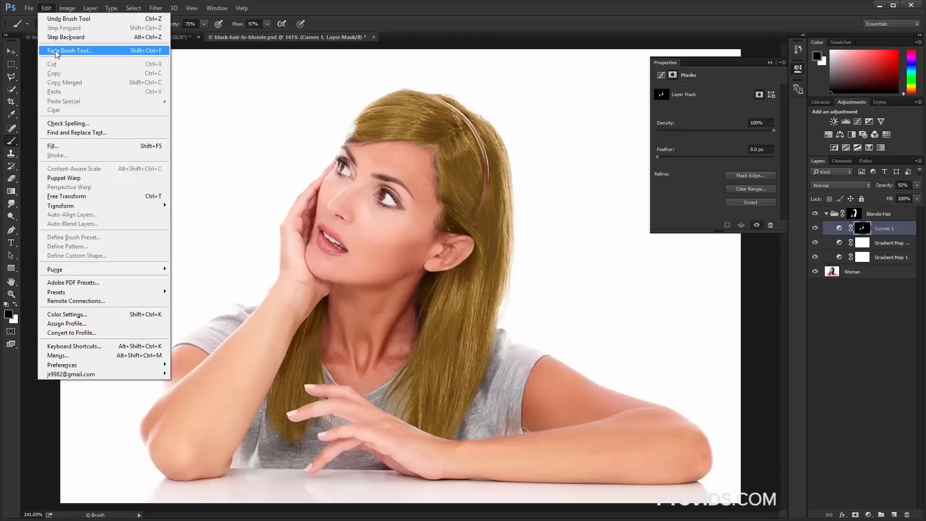
left_click(63, 46)
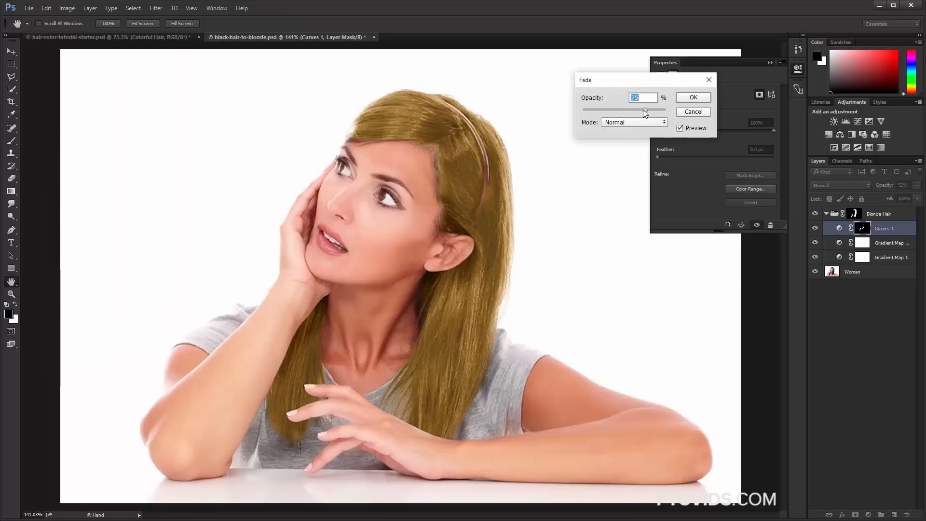
left_click_drag(647, 112, 585, 111)
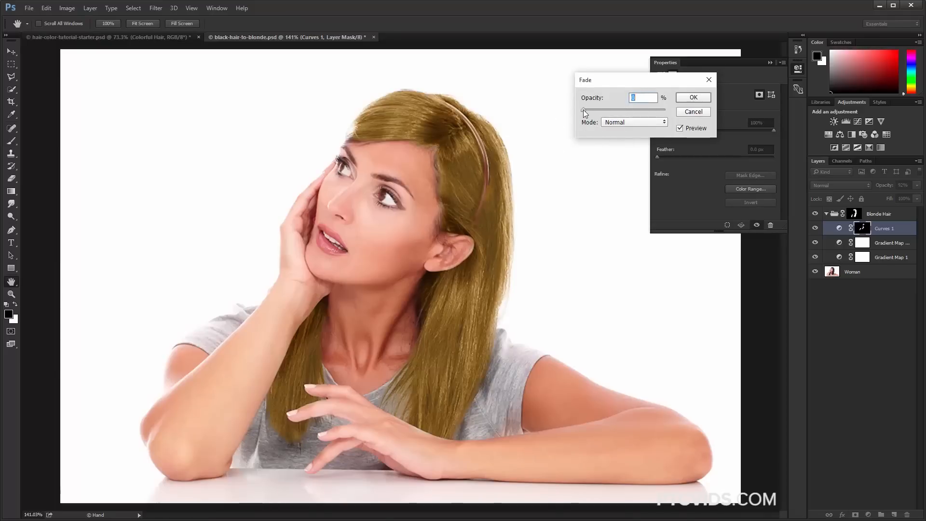
mouse_move(583, 109)
left_mouse_down()
mouse_move(679, 102)
mouse_move(597, 116)
mouse_move(645, 113)
mouse_move(622, 117)
left_mouse_up()
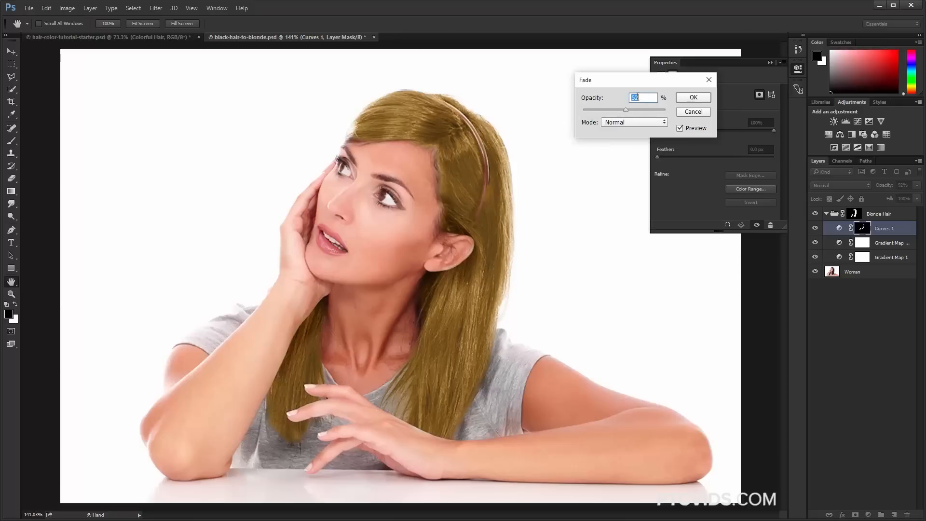
left_click(693, 97)
key("b")
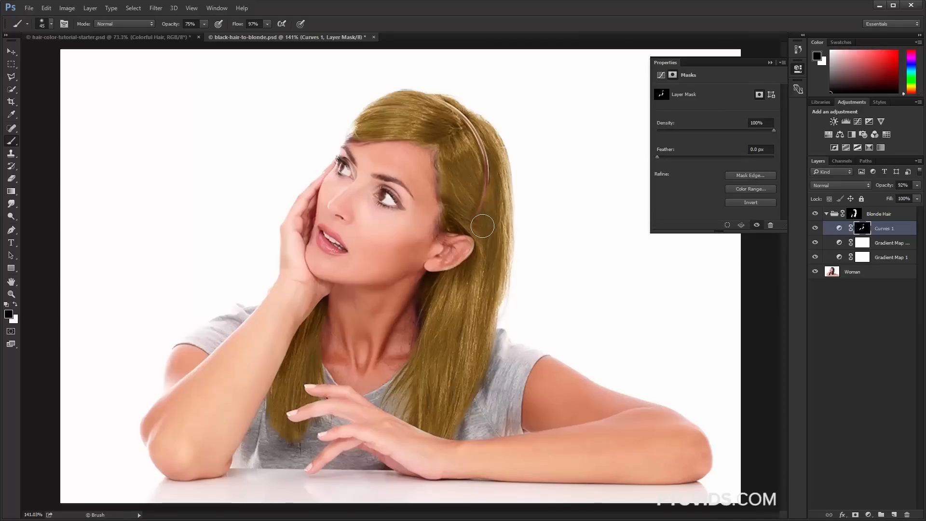
- Paint white at 10% brush opacity on the Curves 1 mask over the hair behind the headband and ear and along its lower length
key("x")
left_click_drag(479, 217, 487, 201)
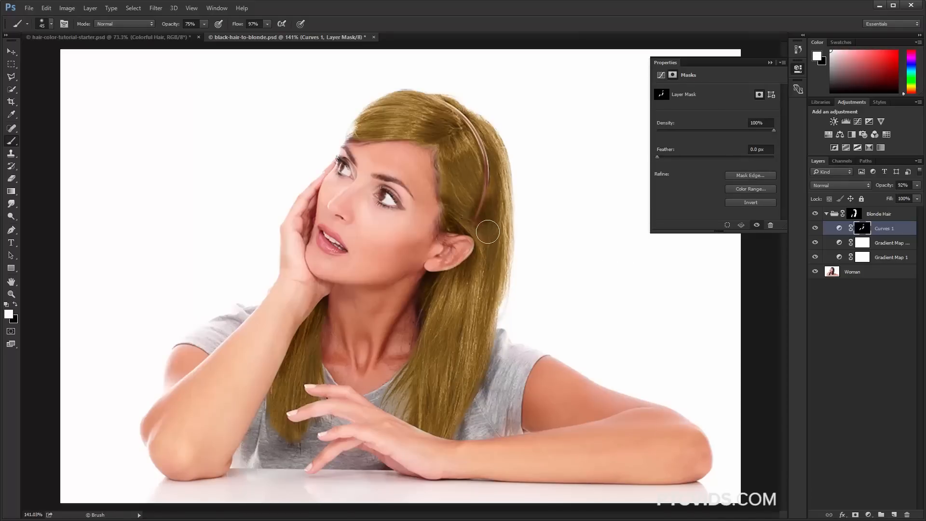
key("ctrl+z")
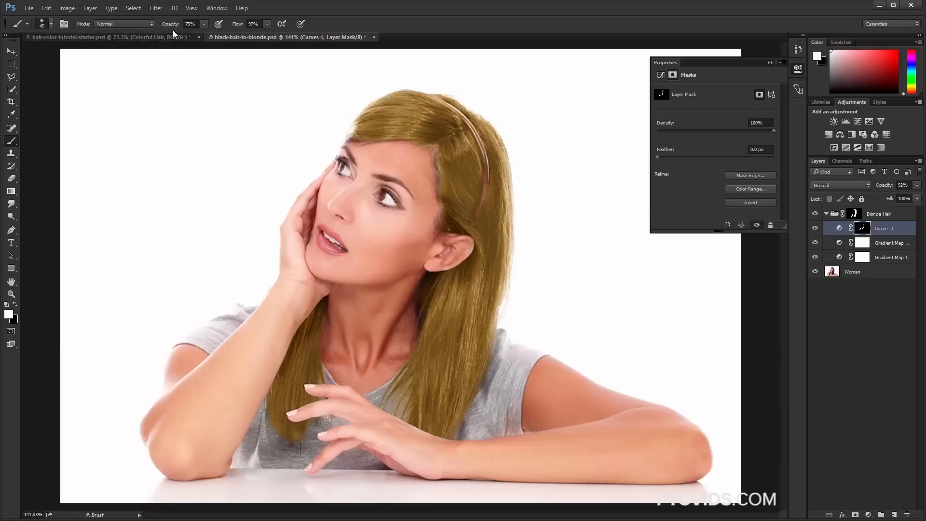
key("1")
mouse_move(487, 181)
left_mouse_down()
mouse_move(477, 237)
mouse_move(489, 188)
mouse_move(483, 246)
mouse_move(488, 180)
mouse_move(481, 301)
left_mouse_up()
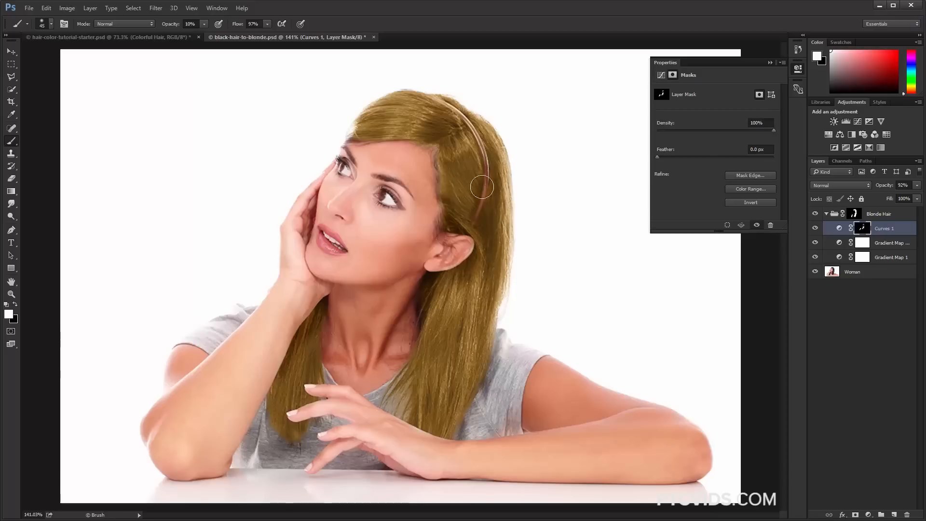
left_click_drag(482, 186, 481, 255)
left_click_drag(455, 296, 443, 400)
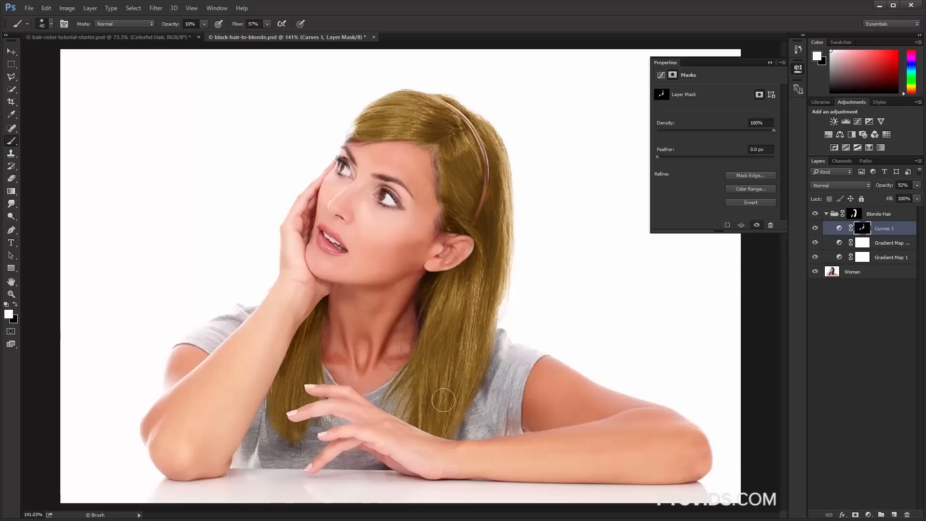
- Add a second Curves adjustment that darkens the midtones above Curves 1 and invert its mask to black
left_click(867, 514)
left_click(867, 361)
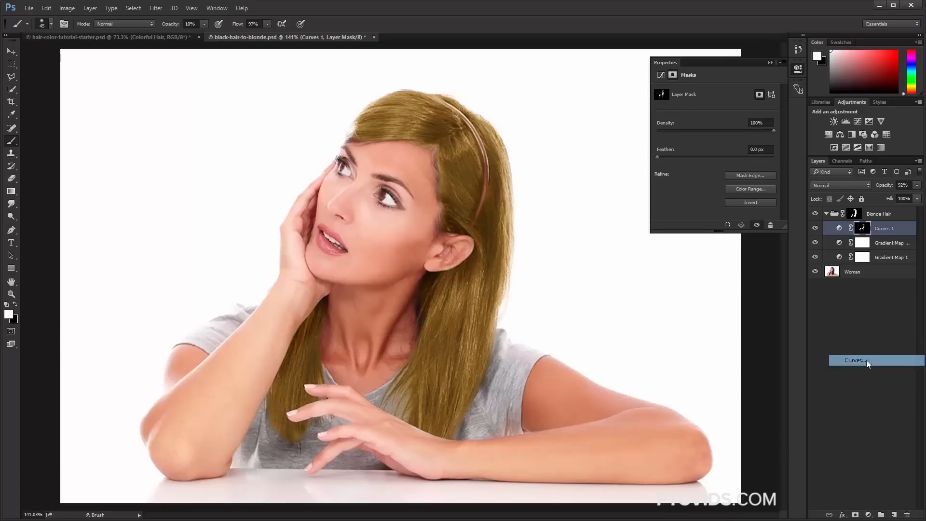
left_click_drag(717, 172, 722, 181)
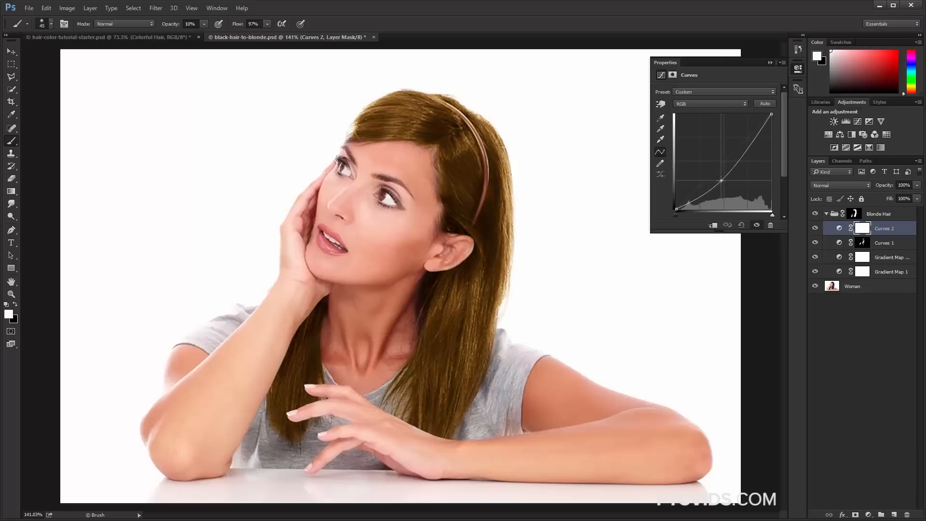
left_click(770, 62)
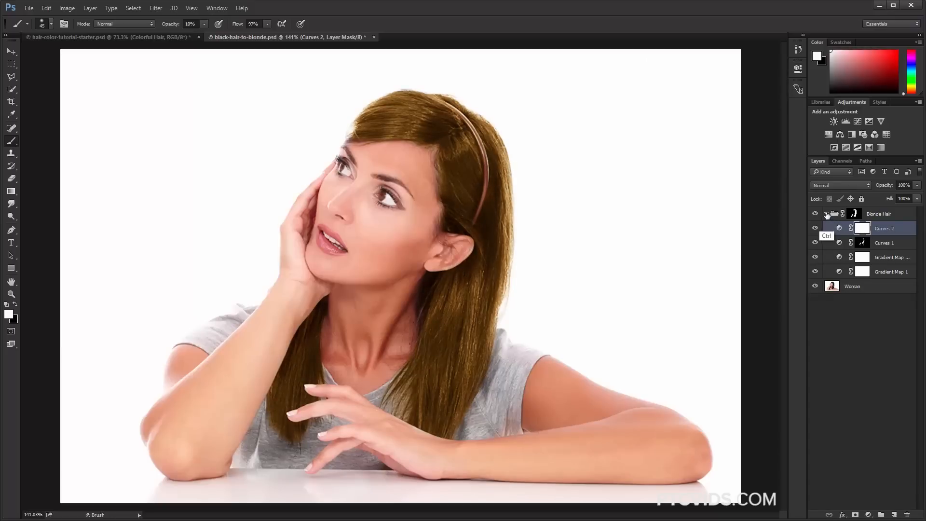
key("ctrl+i")
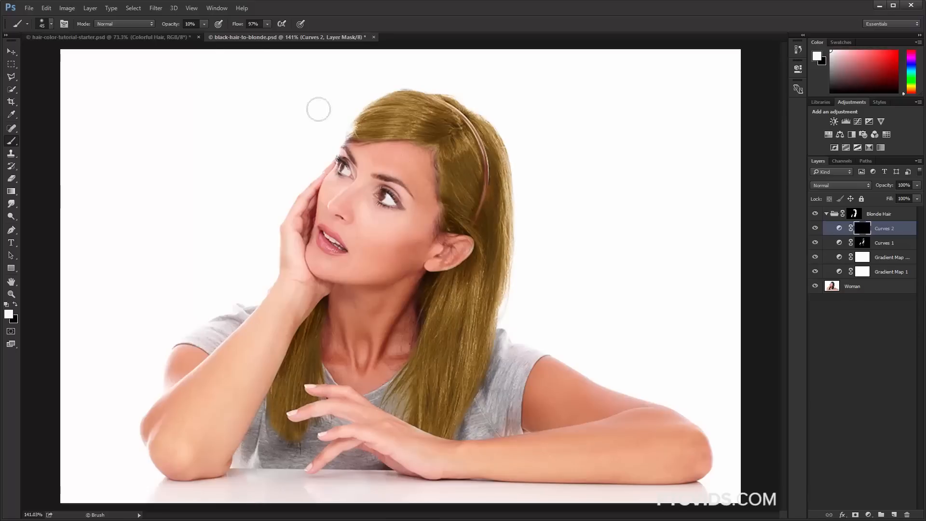
- Paint fine white strands on the Curves 2 mask through the hair with a size 1 brush at 66% opacity
left_click_drag(168, 27, 183, 27)
key("bracketleft")
key("bracketleft")
key("bracketleft")
key("bracketleft")
key("bracketleft")
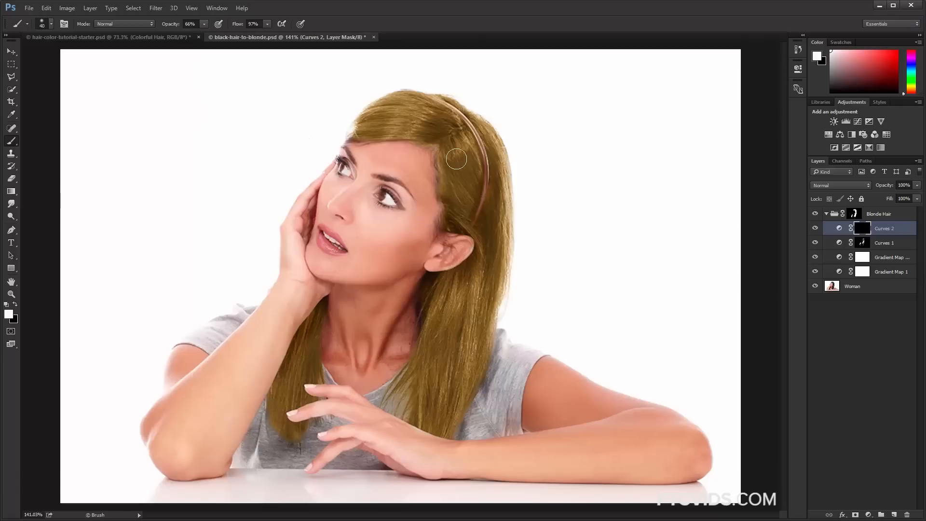
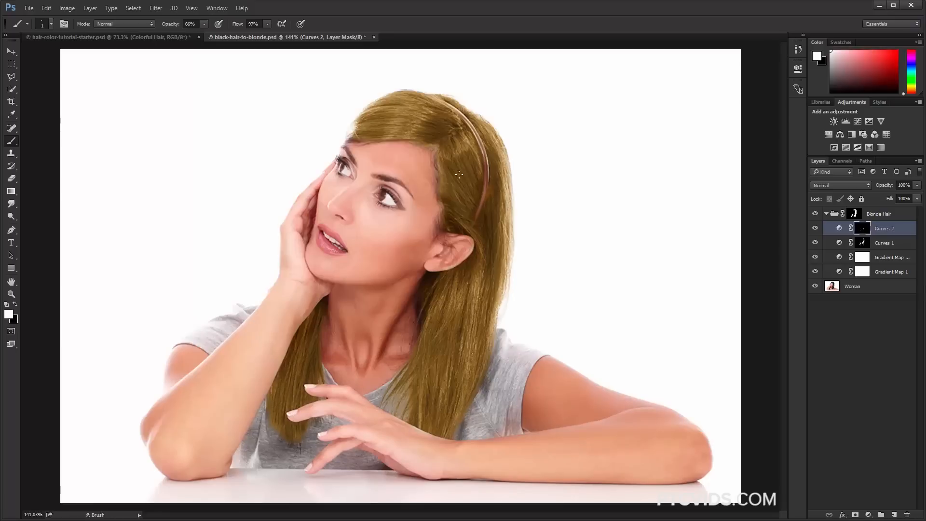
- Compare the hair with and without Curves 2 and set the layer's opacity to 54%
left_click(817, 229)
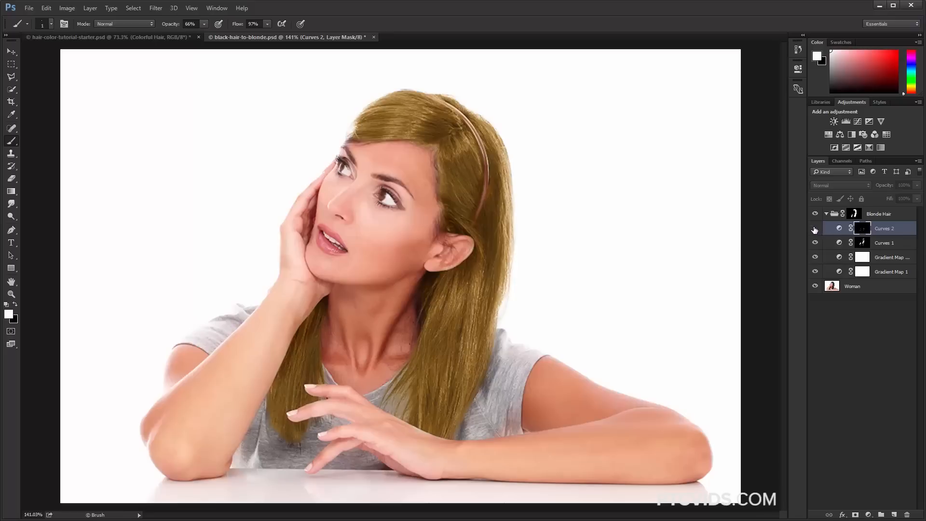
left_click(815, 228)
left_click_drag(884, 187, 816, 184)
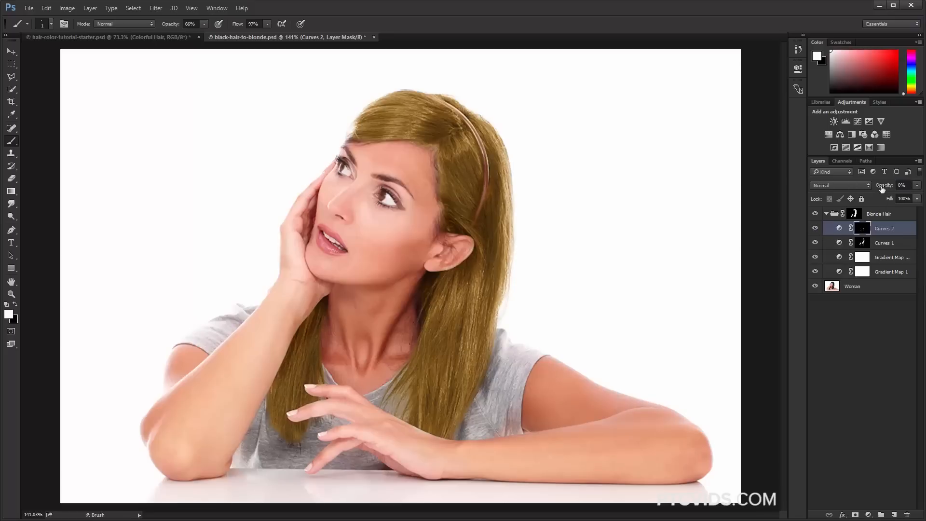
left_click_drag(883, 188, 883, 189)
left_click(816, 229)
left_click(816, 228)
left_click_drag(886, 188, 878, 189)
- Add a Hue/Saturation adjustment above Curves 2 with Hue -3 and Saturation -17
left_click(869, 514)
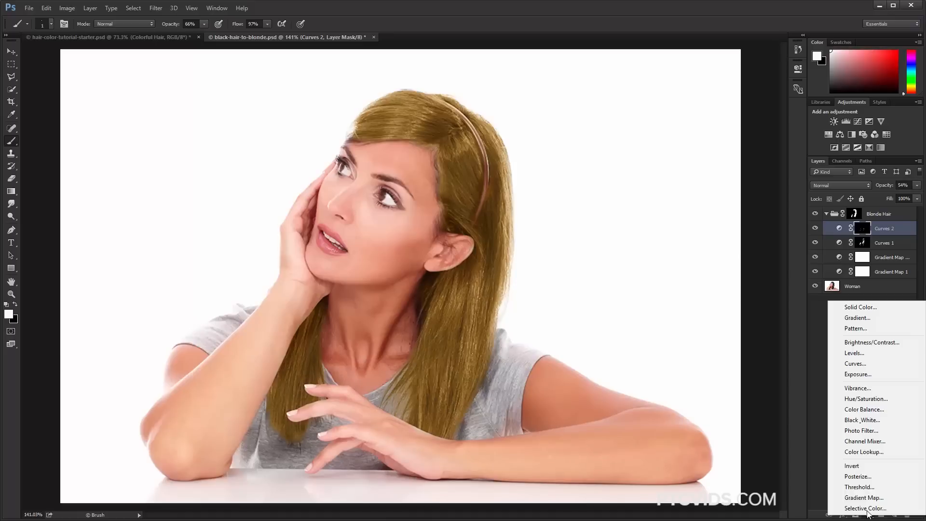
left_click(868, 399)
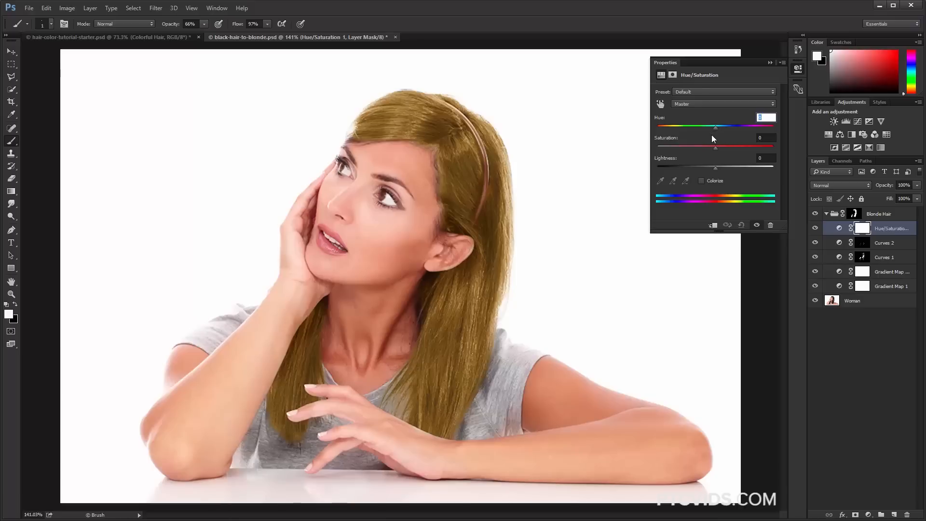
left_click_drag(717, 127, 708, 147)
- Set the Hue/Saturation layer's blend mode to Color, comparing it with Normal, and close its settings
left_click(829, 186)
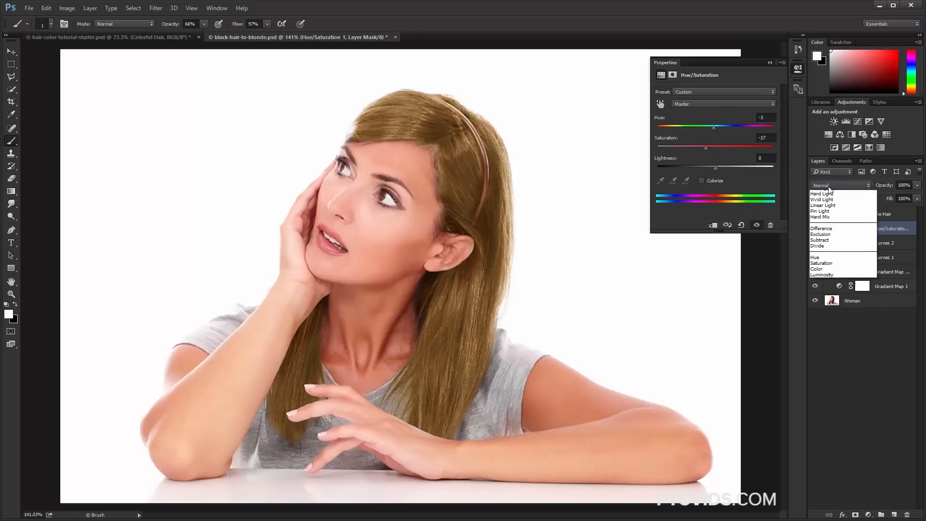
left_click(820, 368)
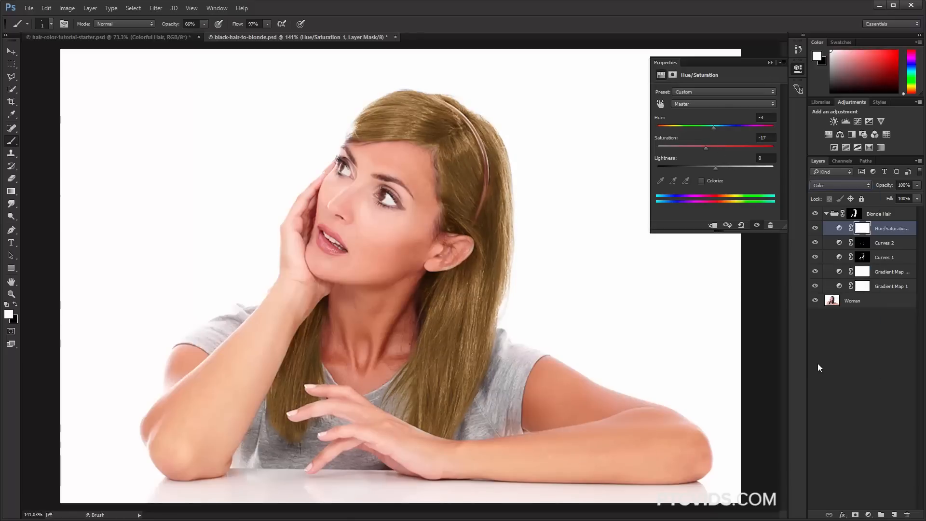
left_click(825, 187)
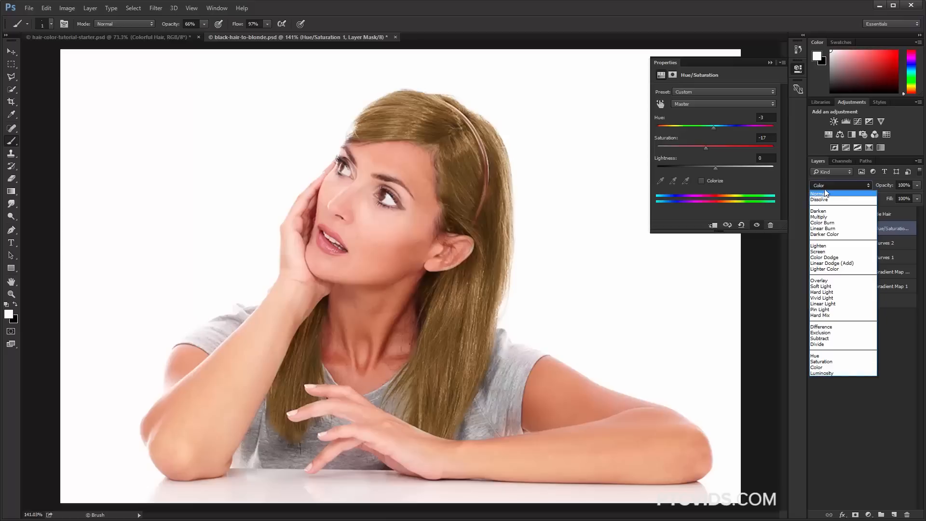
left_click(826, 195)
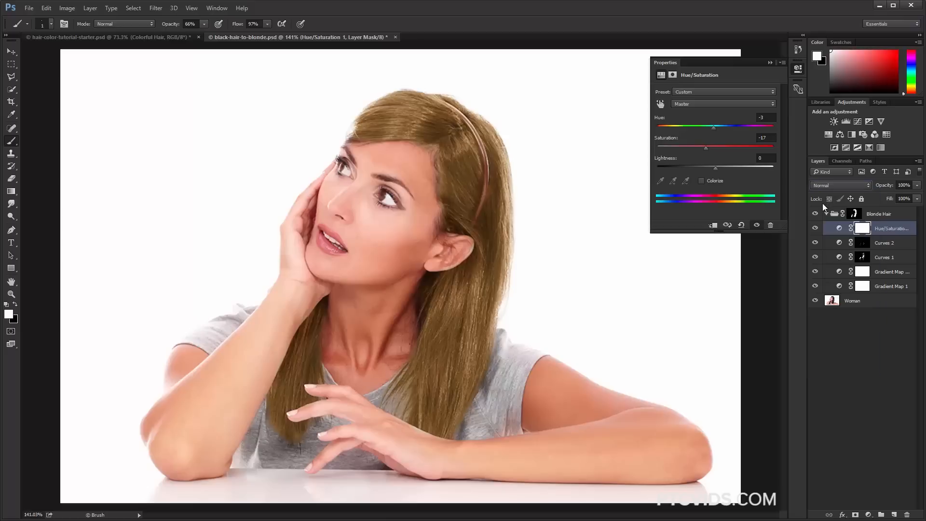
left_click(830, 186)
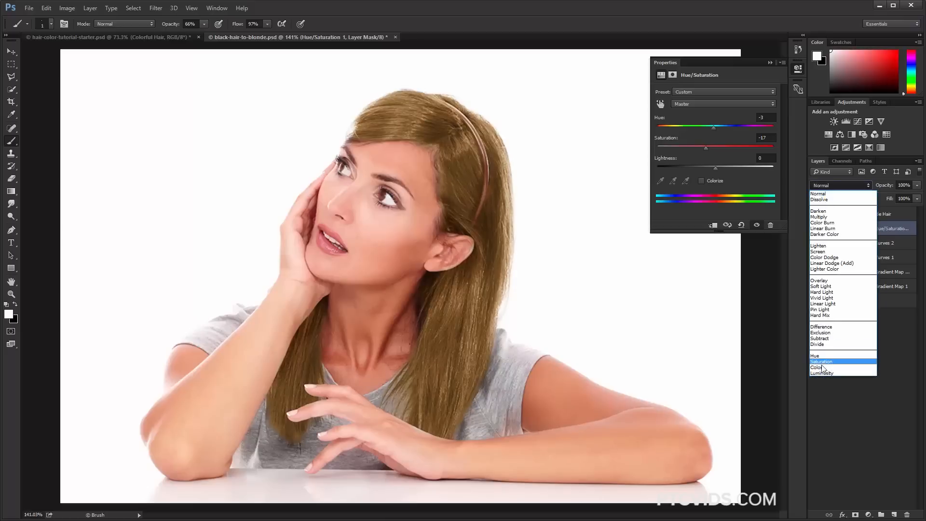
left_click(821, 367)
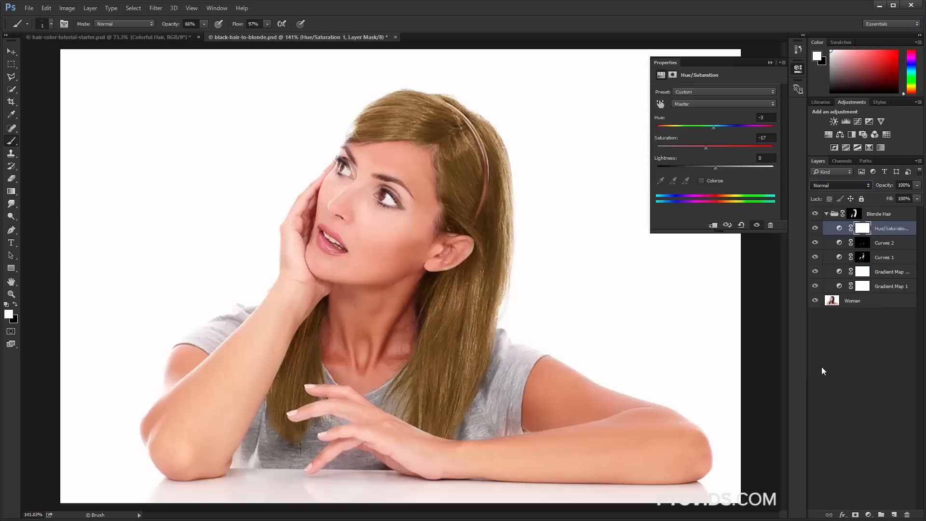
left_click(770, 63)
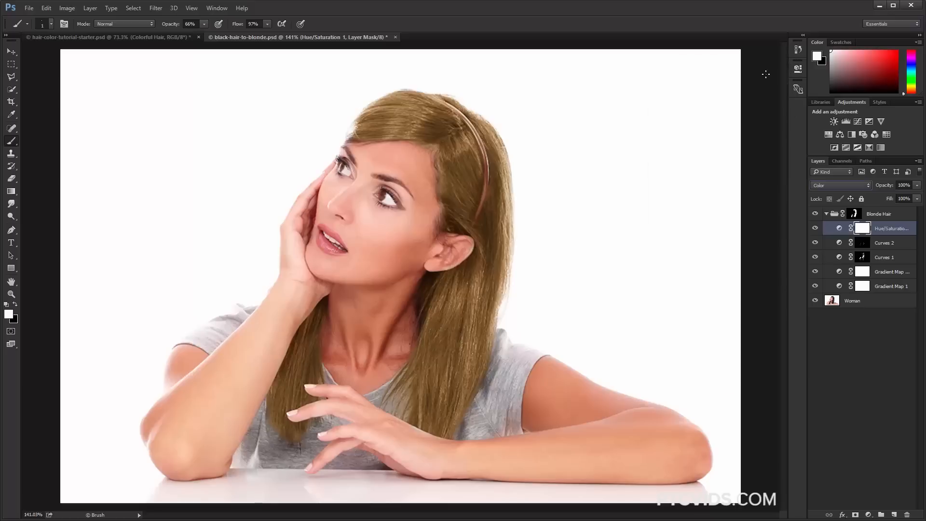
- Collapse the Blonde Hair group and paint white on its mask with a size 3 brush over the fringe tip above the eyebrow
left_click(827, 214)
left_click(854, 215)
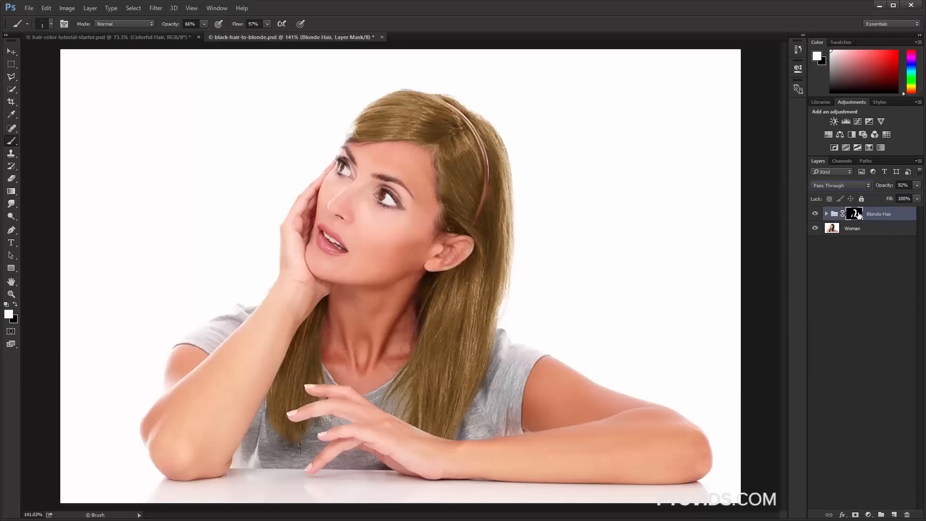
key("x")
left_click(11, 294)
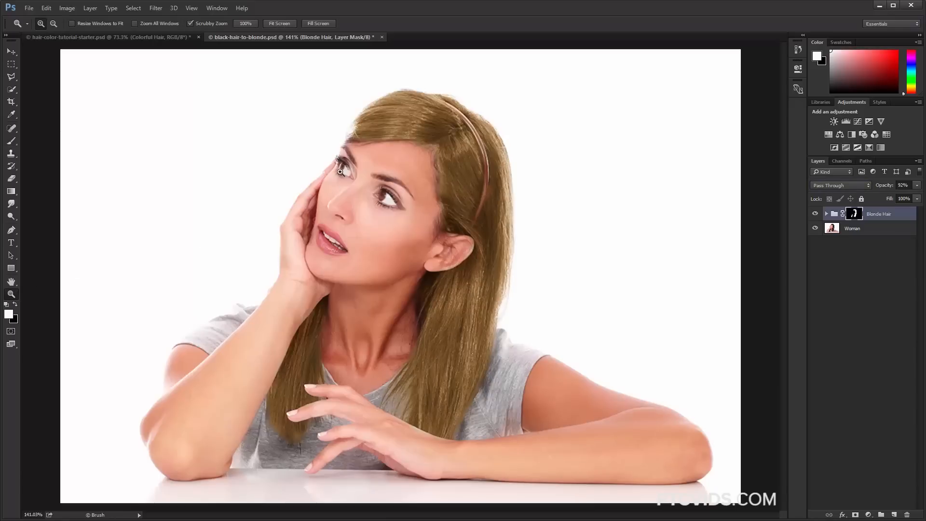
left_click(358, 147)
left_click(358, 147)
left_click(357, 147)
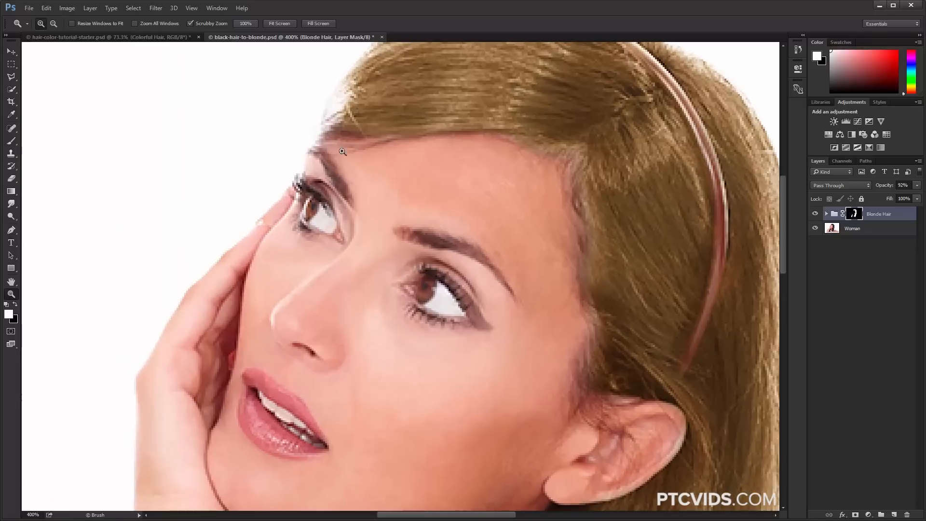
left_click(11, 142)
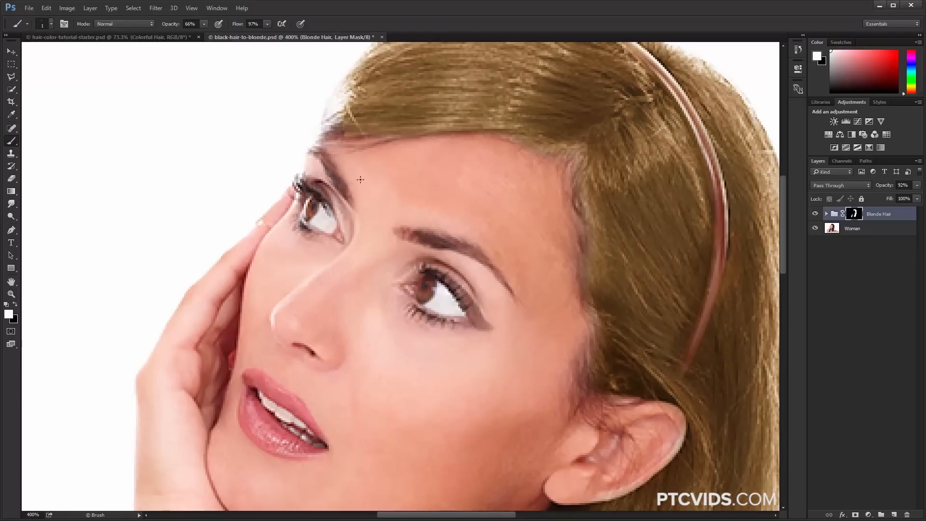
key("bracketright")
key("bracketright")
key("bracketright")
key("bracketright")
key("bracketright")
key("bracketright")
key("bracketleft")
key("bracketleft")
key("bracketleft")
key("bracketleft")
key("bracketleft")
key("bracketleft")
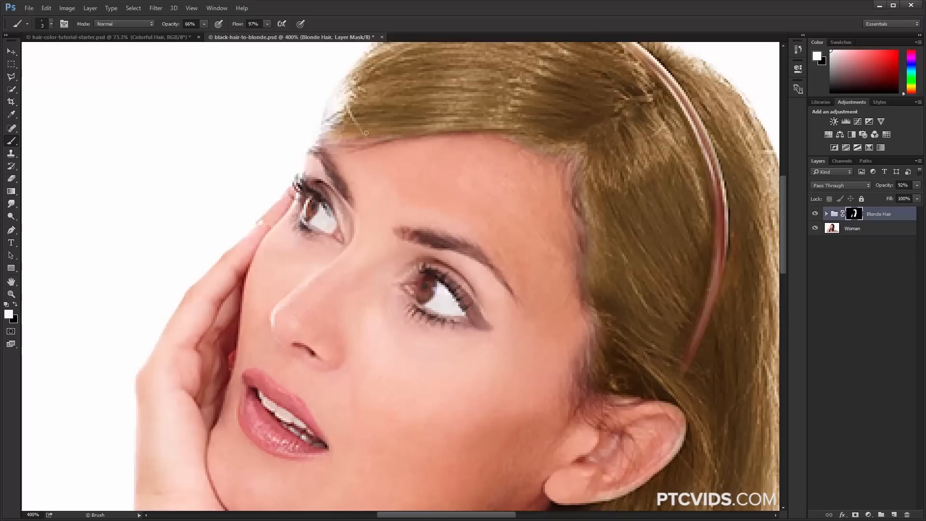
- Paint white on the Blonde Hair mask along the dark hairline edge from the temple down to the front of the ear
mouse_move(581, 211)
left_mouse_down()
mouse_move(576, 188)
mouse_move(580, 211)
left_mouse_up()
left_click_drag(580, 249, 585, 241)
mouse_move(585, 299)
left_mouse_down()
mouse_move(597, 327)
mouse_move(583, 212)
left_mouse_up()
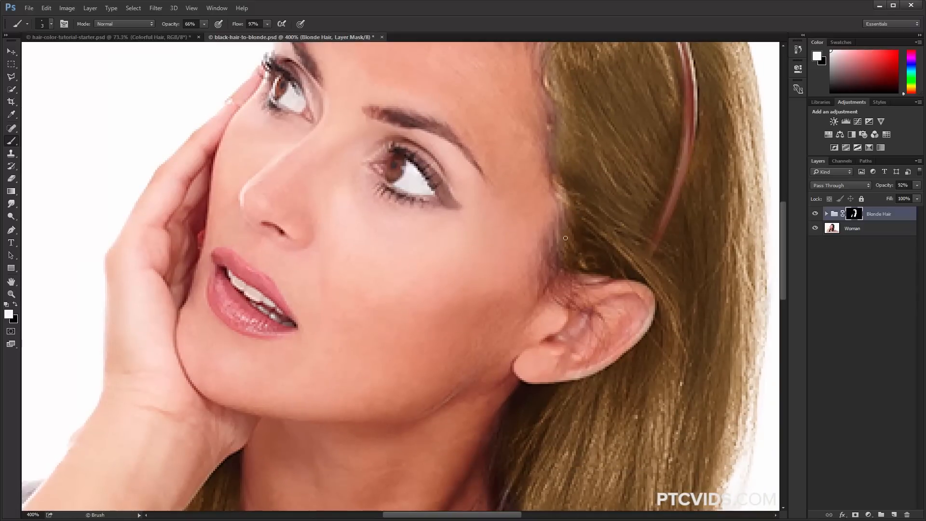
mouse_move(561, 247)
left_mouse_down()
mouse_move(552, 269)
mouse_move(561, 275)
left_mouse_up()
left_click_drag(576, 311, 532, 246)
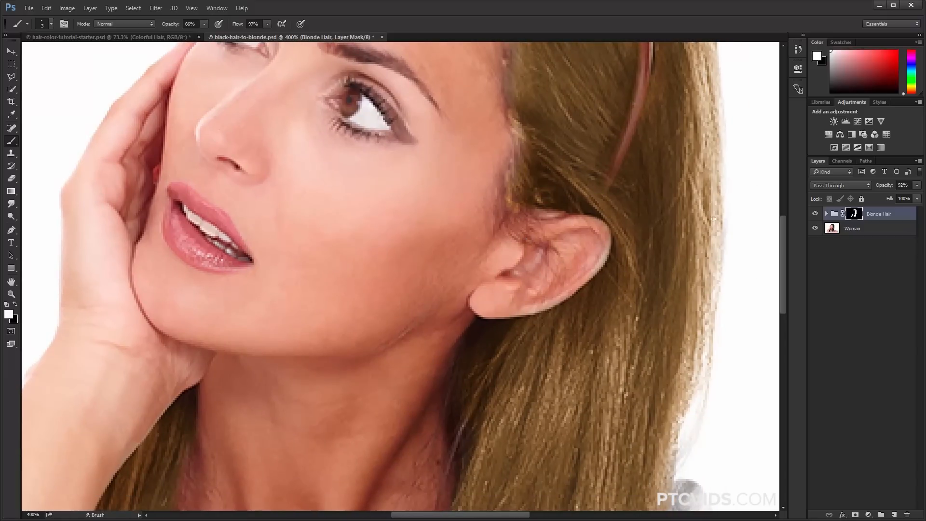
- Hide the Blonde Hair group, add an empty layer above Woman, and set the Clone Stamp to sample Current & Below
left_click(816, 214)
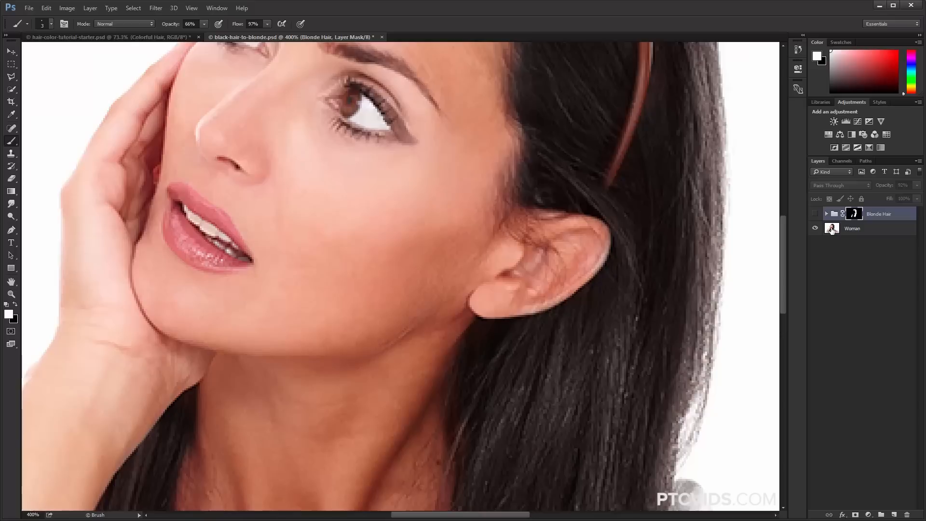
left_click(830, 231)
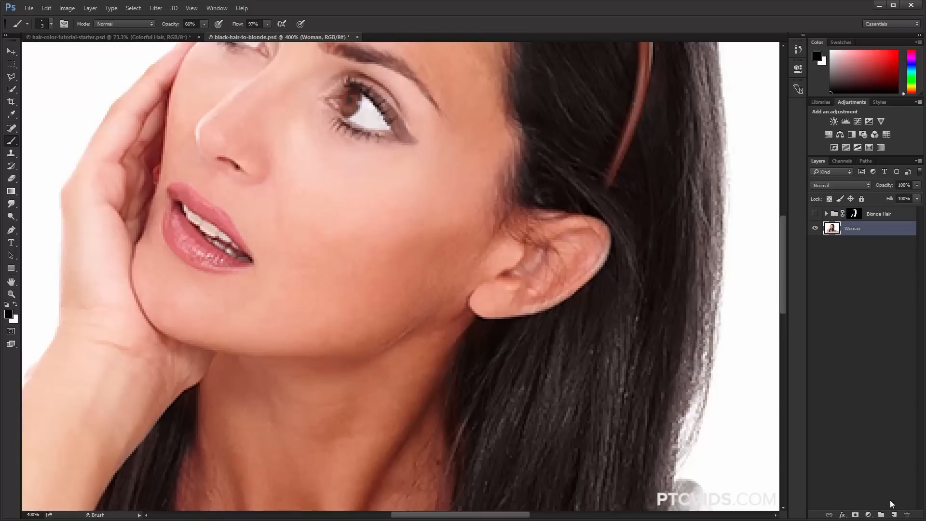
left_click(894, 514)
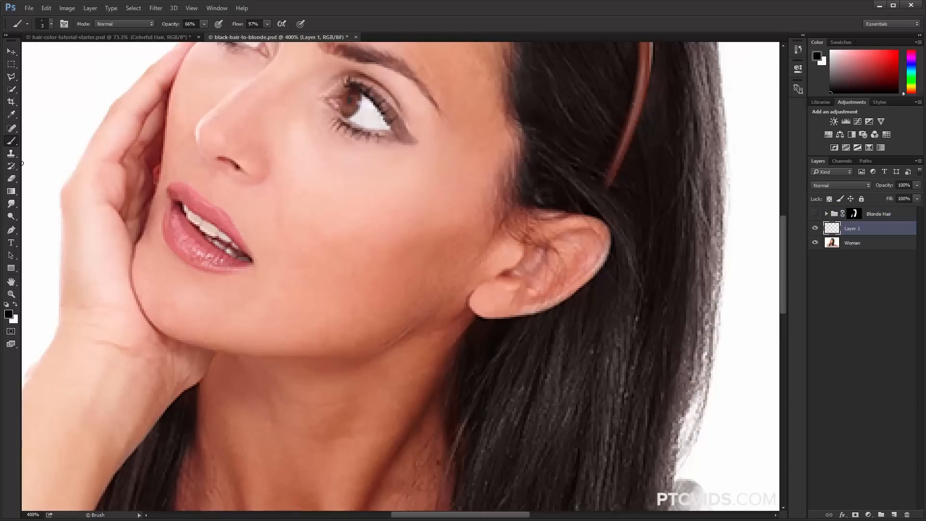
left_click(11, 154)
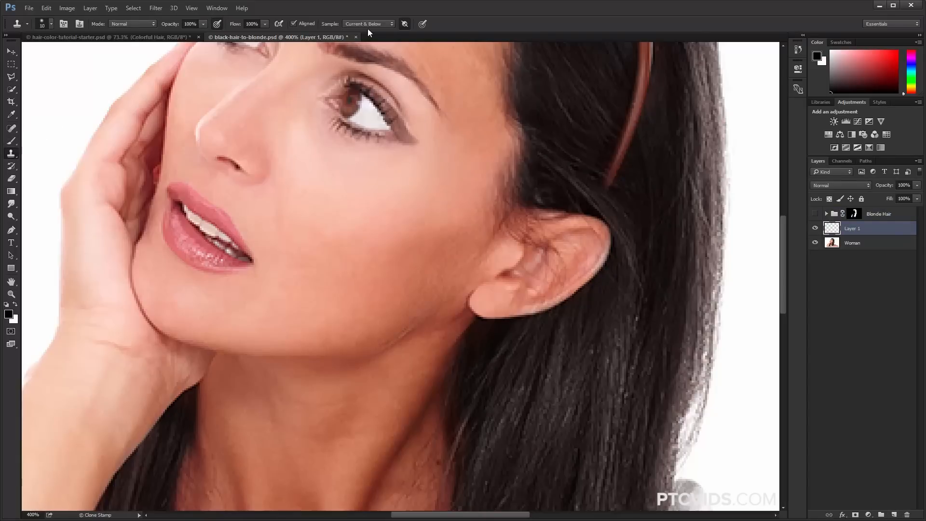
left_click(381, 23)
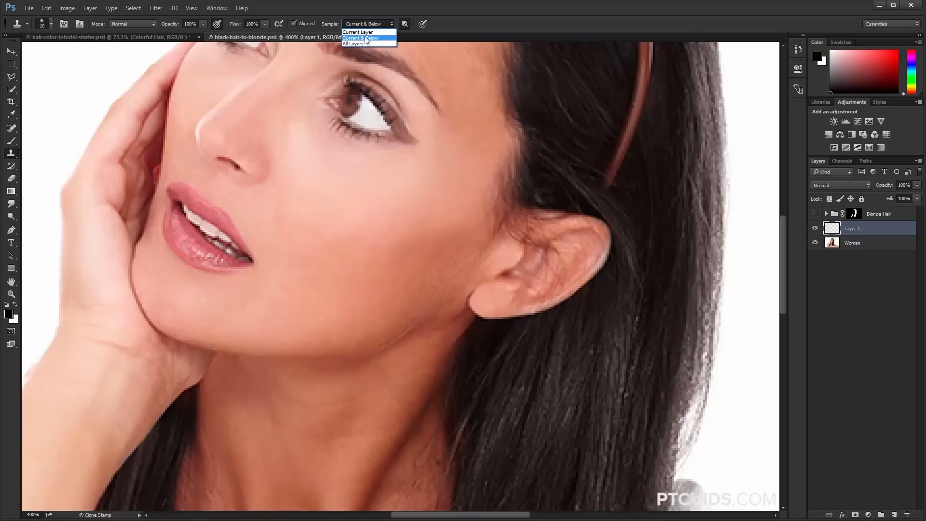
left_click(366, 37)
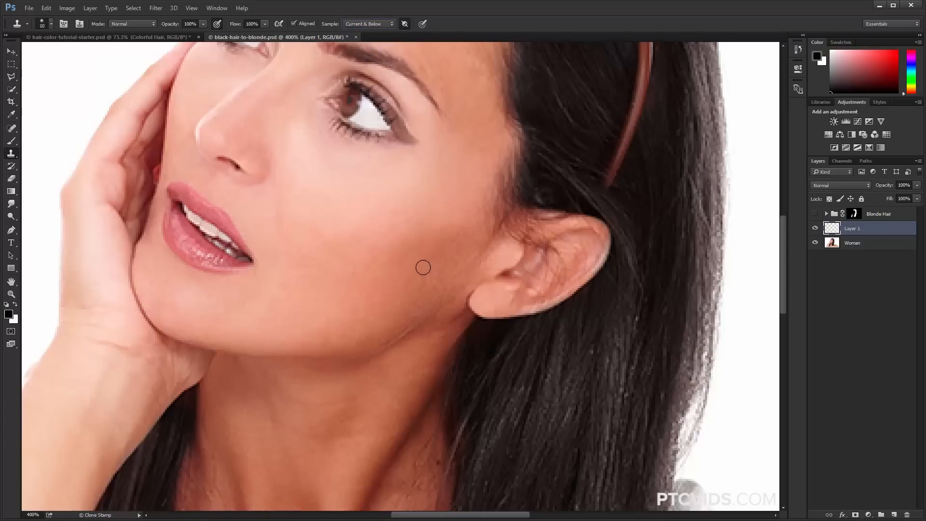
- Clone clean cheek skin over the stray dark hairs in front of the ear and show the Blonde Hair group again
key("alt")
left_click(451, 254, "alt")
mouse_move(492, 220)
left_mouse_down()
mouse_move(498, 184)
mouse_move(506, 209)
mouse_move(496, 232)
mouse_move(518, 228)
left_mouse_up()
left_click(496, 266, "alt")
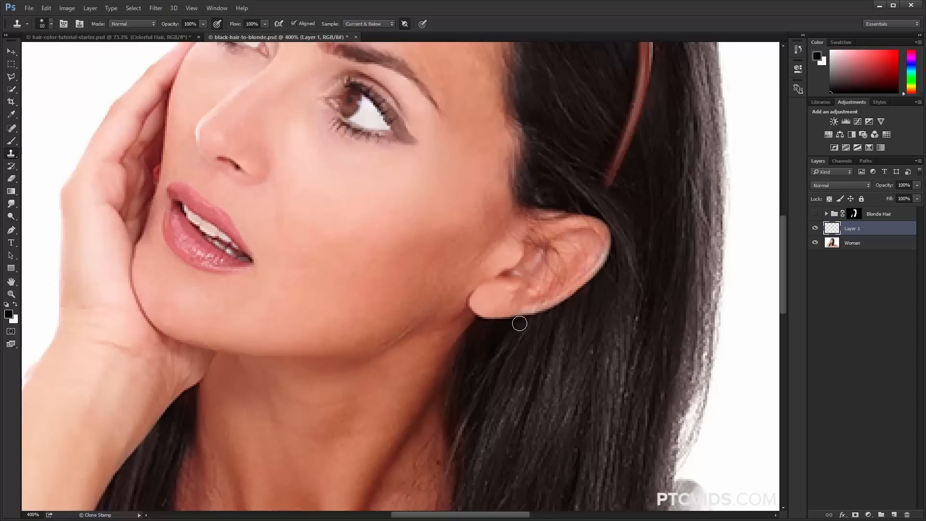
left_click(816, 213)
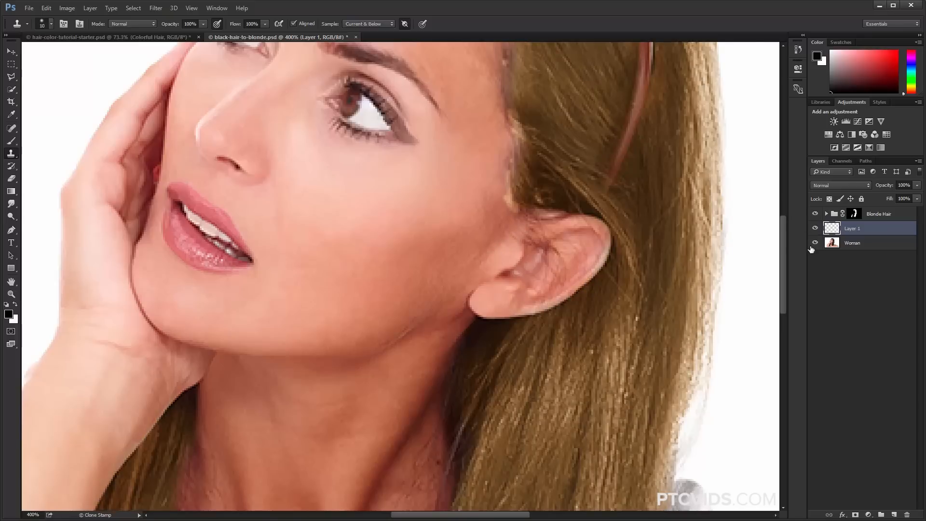
- Paint black on the Blonde Hair mask with the size 3 brush to remove blonde spill from the skin in front of the ear
left_click(854, 214)
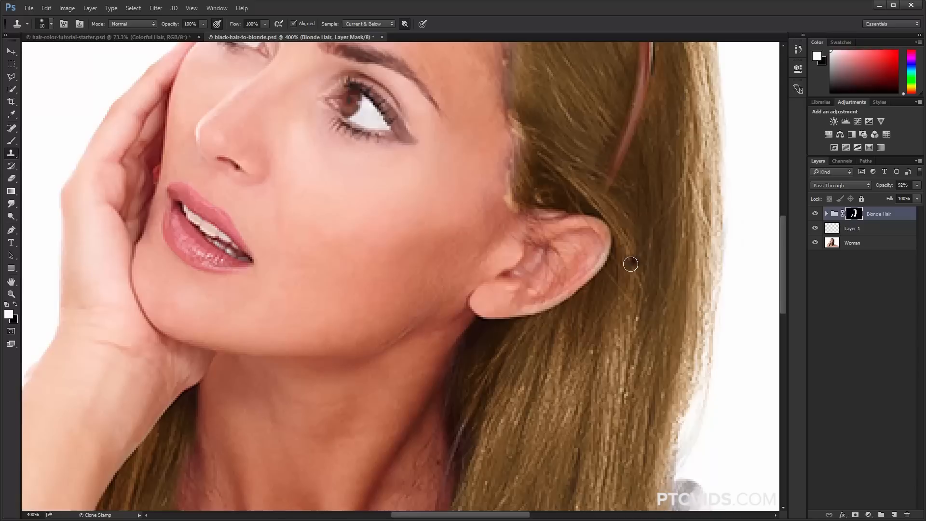
key("b")
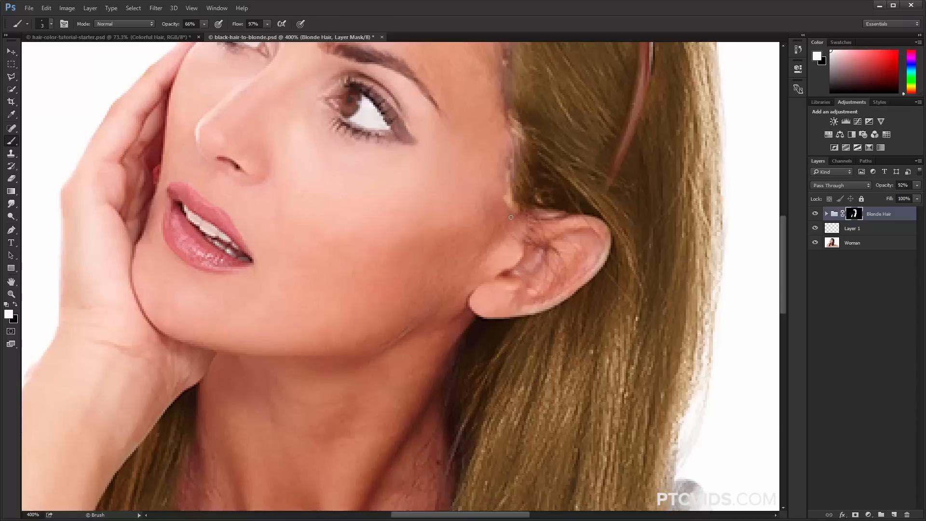
key("x")
mouse_move(505, 197)
left_mouse_down()
mouse_move(513, 209)
mouse_move(508, 193)
left_mouse_up()
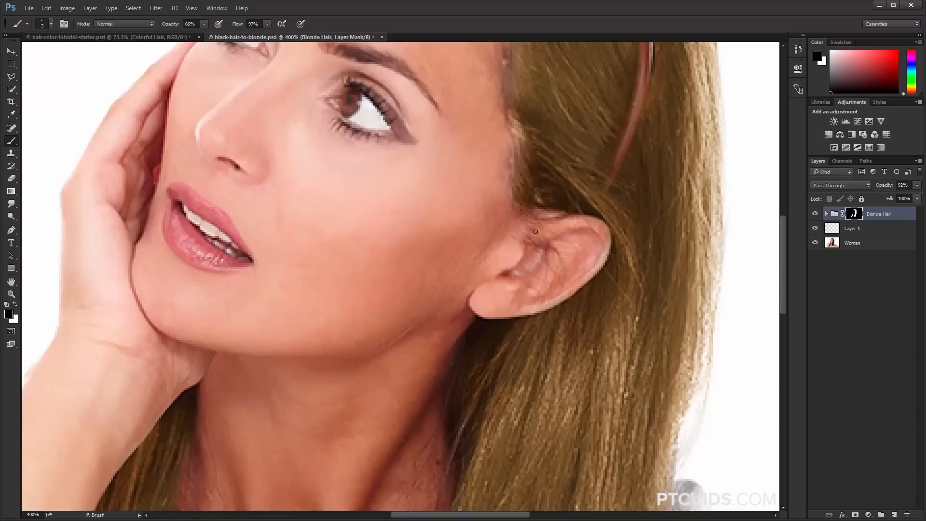
- Add an empty layer above the Blonde Hair group and sample a blonde tone from the hair for a size 1 brush
scroll(410, 331, "down", 5)
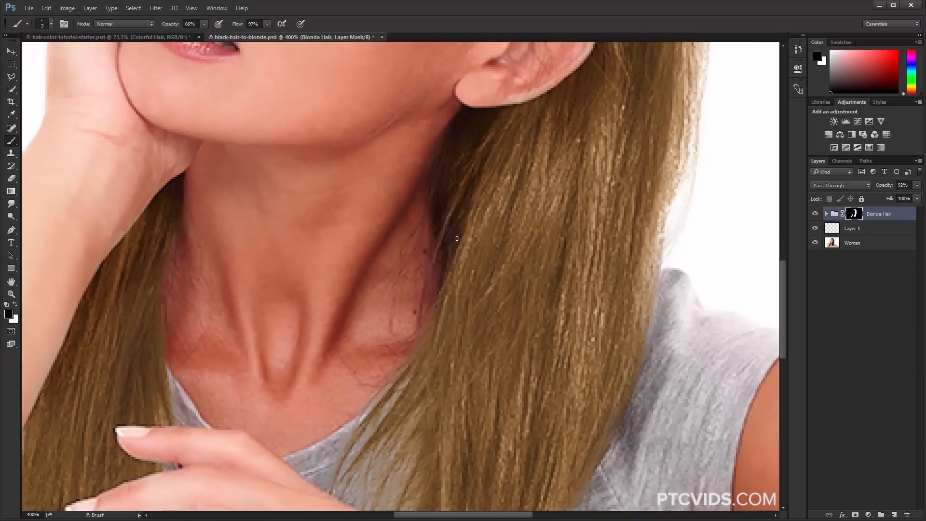
left_click(894, 515)
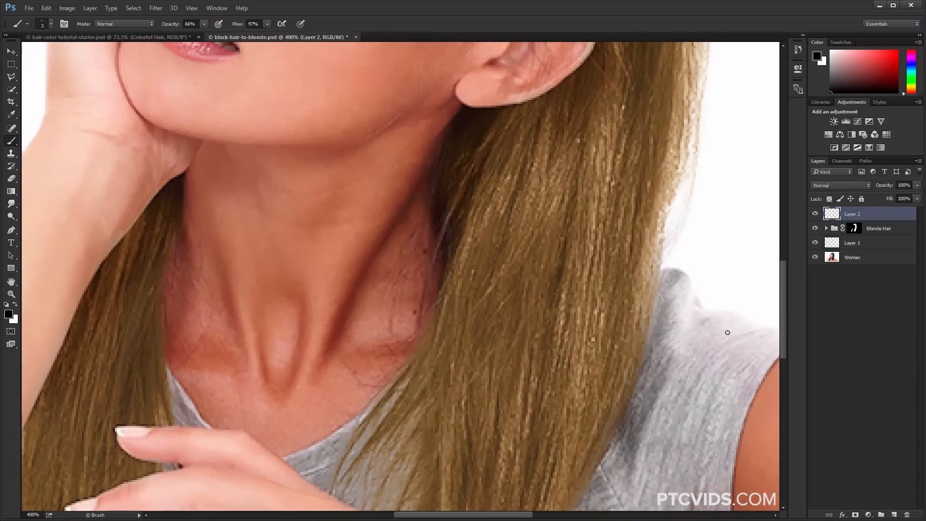
left_click(16, 139)
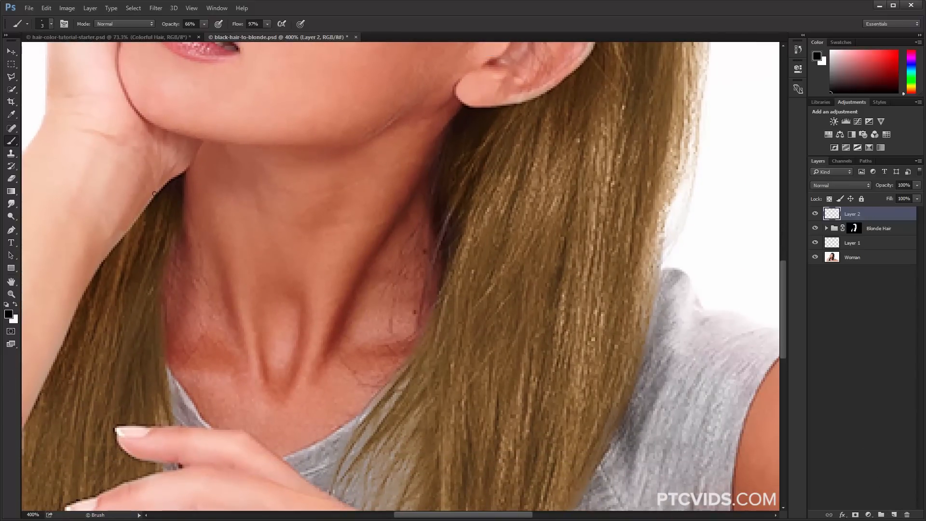
key("alt")
left_click(504, 205, "alt")
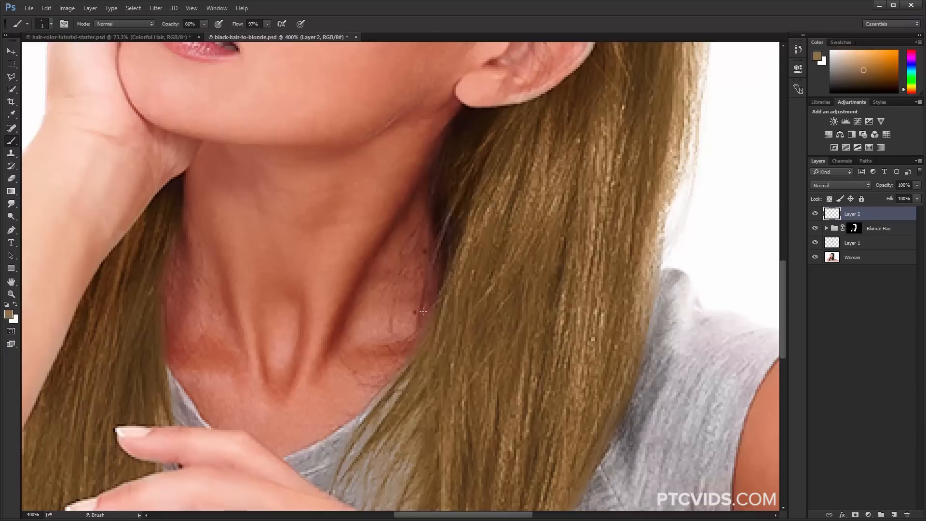
- Paint fine blonde hair strands over the dark hair edges along both sides of the neck on the new layer
left_click_drag(423, 312, 460, 200)
left_click_drag(409, 270, 442, 213)
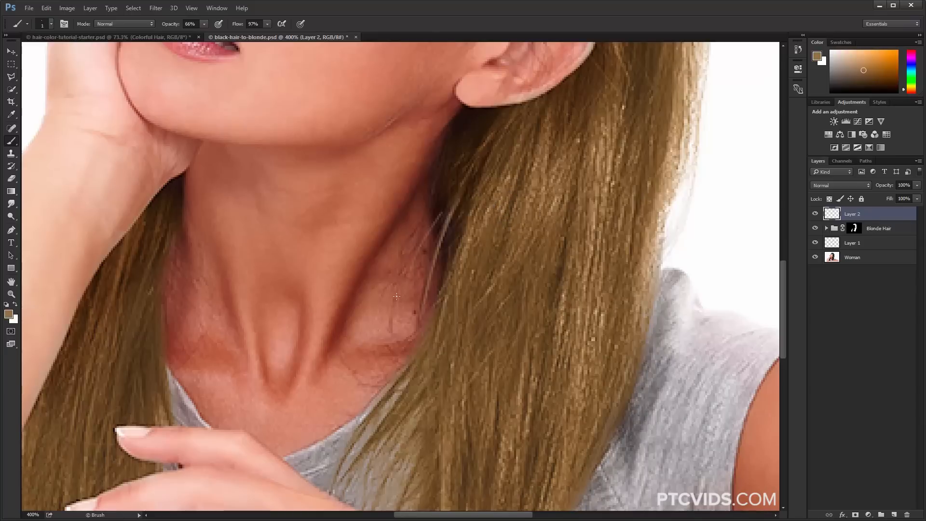
left_click_drag(419, 254, 437, 179)
mouse_move(437, 220)
left_mouse_down()
mouse_move(456, 165)
mouse_move(509, 124)
left_mouse_up()
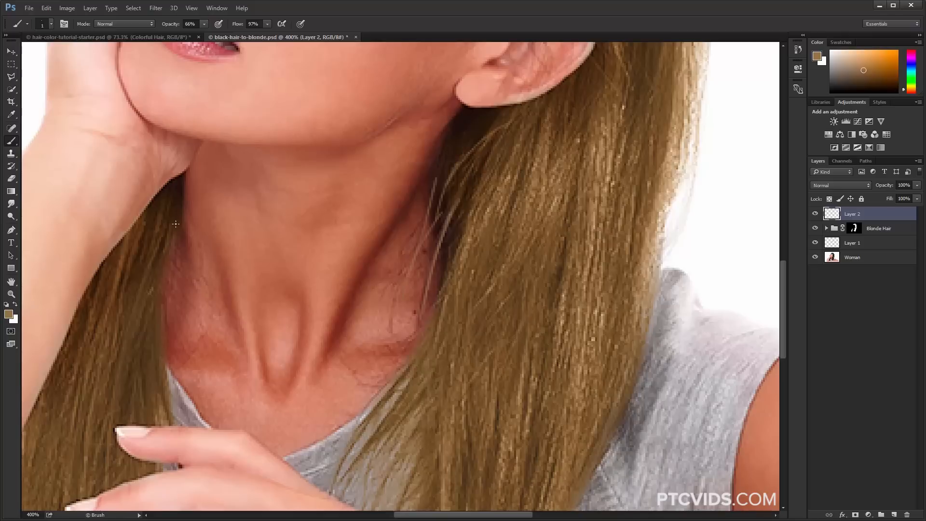
left_click_drag(178, 195, 193, 212)
left_click_drag(171, 320, 178, 228)
left_click_drag(158, 358, 171, 241)
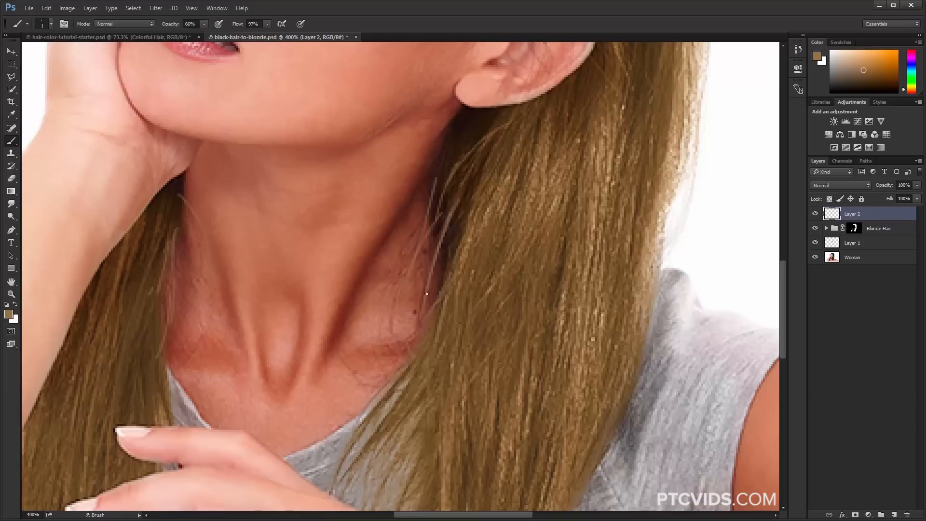
- Group the painted strands layer with the Blonde Hair group, then hide and show the new group to compare before and after
double_click(11, 294)
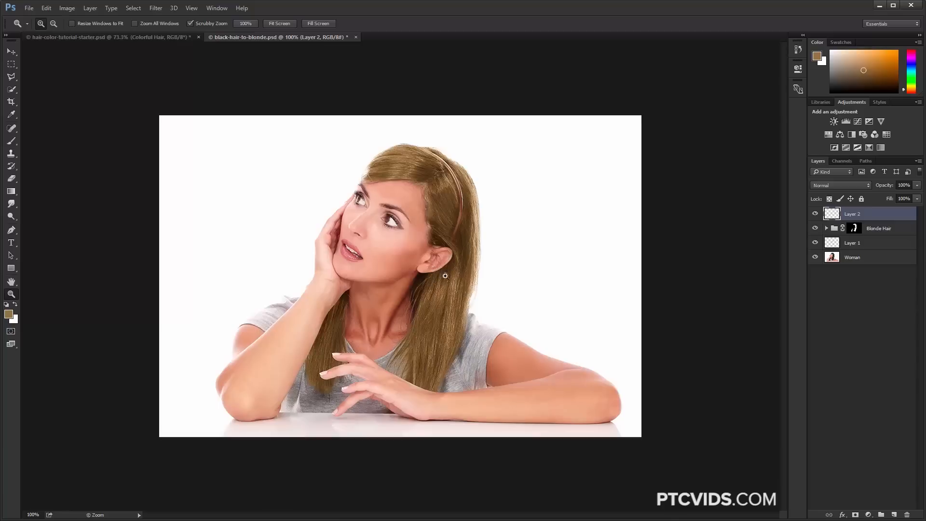
left_click(826, 229)
left_click_drag(854, 214, 834, 209)
left_click(826, 228)
left_click(832, 228, "ctrl")
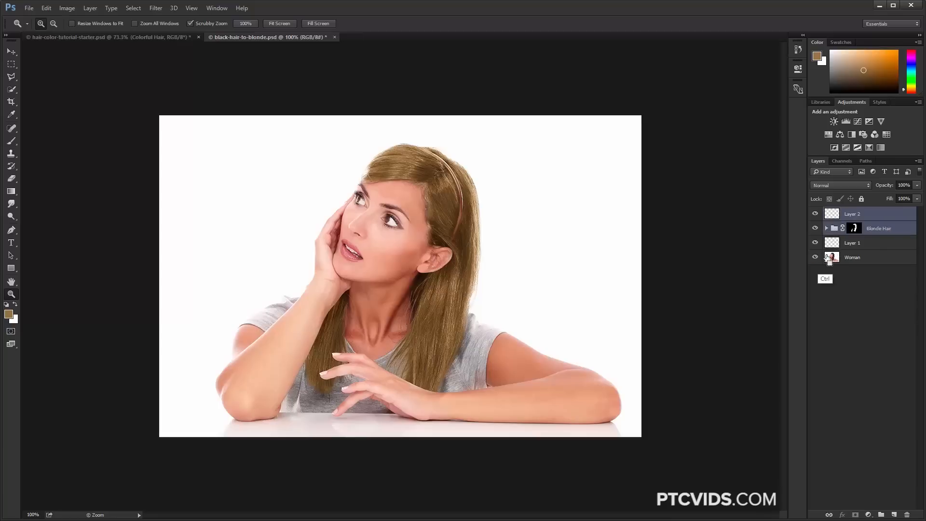
key("ctrl+g")
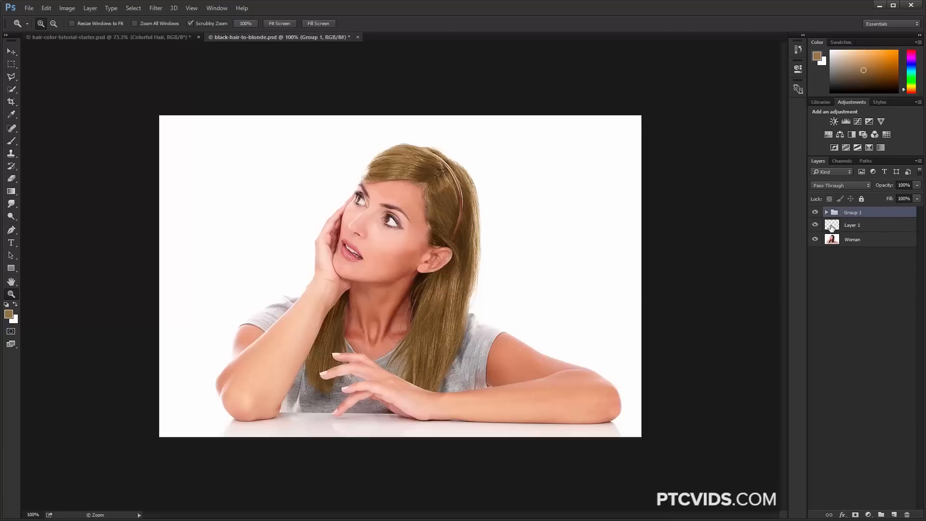
left_click(816, 213)
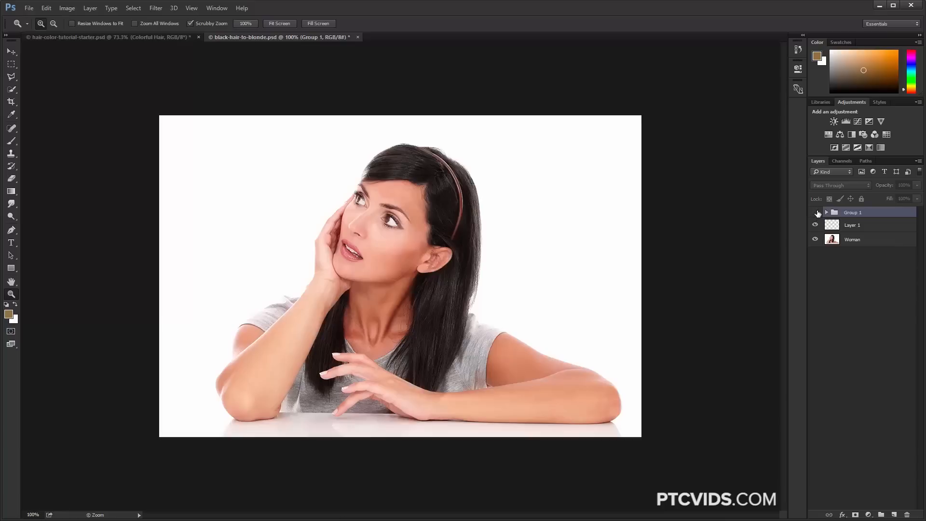
left_click(816, 212)
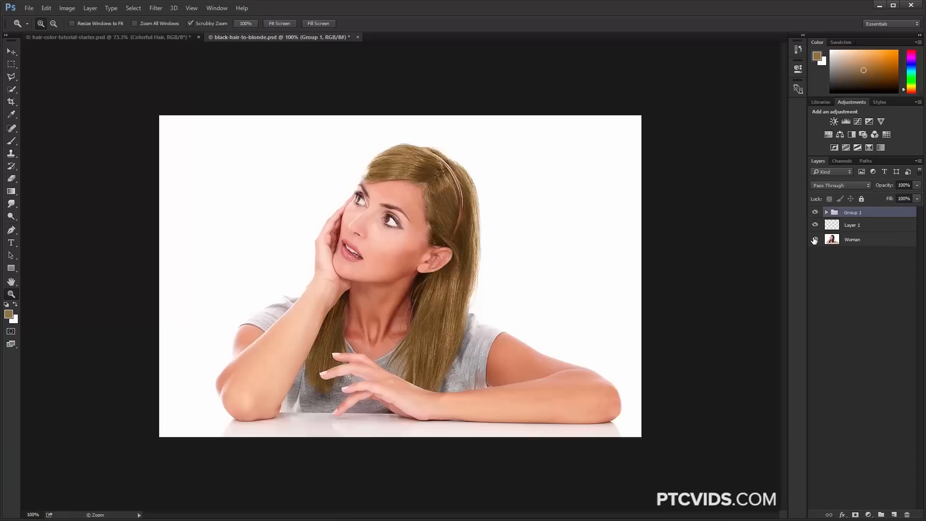